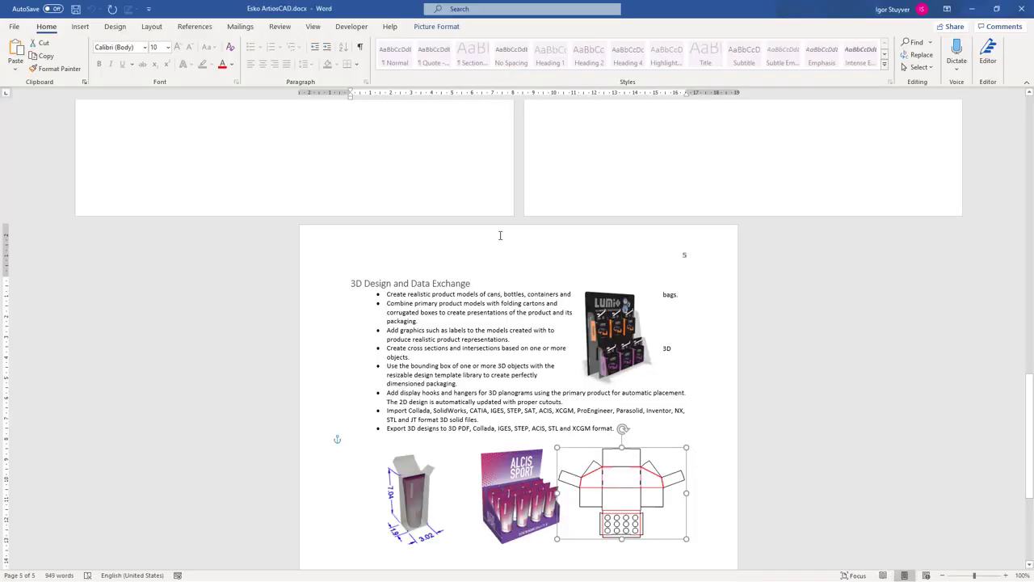
Step: Look through the Esko ArtiosCAD document from the last page back to the first and check its pictures
{"action": "scroll", "coordinate": [511, 268], "scroll_direction": "up", "scroll_amount": 15}
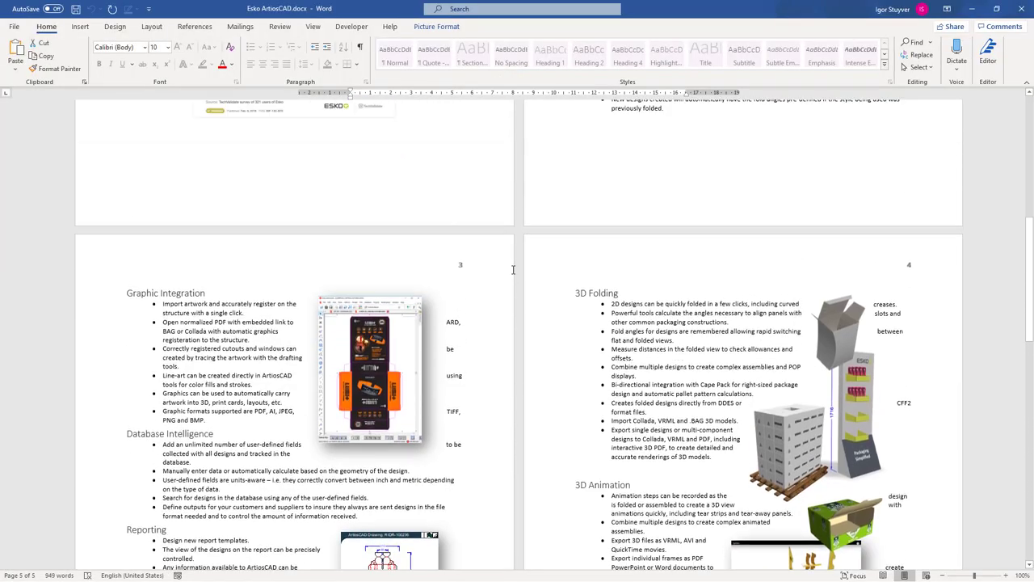
{"action": "scroll", "coordinate": [512, 268], "scroll_direction": "up", "scroll_amount": 3}
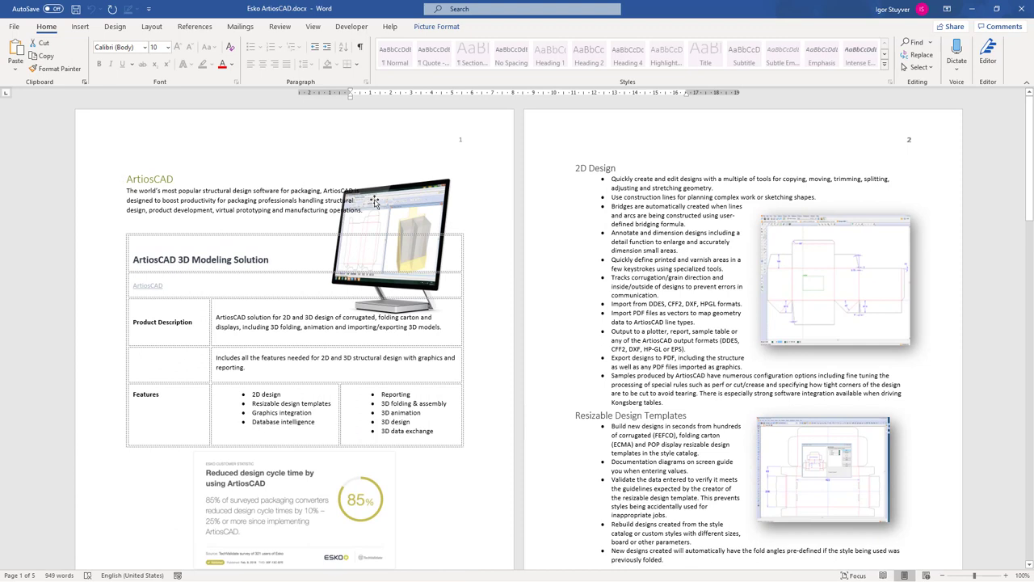
{"action": "left_click", "coordinate": [378, 164]}
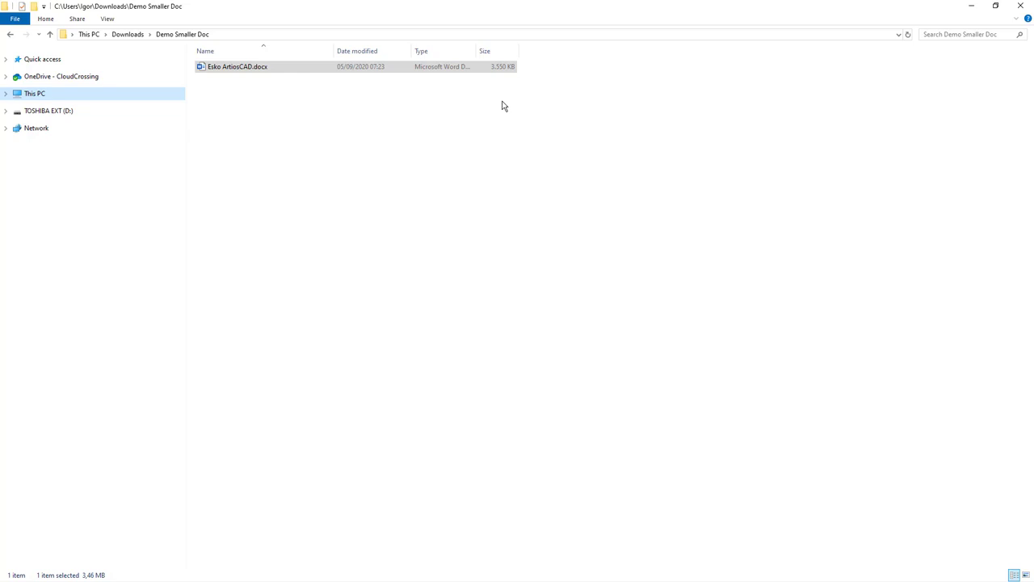
Step: Switch to File Explorer and try to extract Esko ArtiosCAD.docx with 7-Zip into a folder named Esko ArtiosCAD
{"action": "key", "text": "alt"}
{"action": "left_click", "coordinate": [353, 139]}
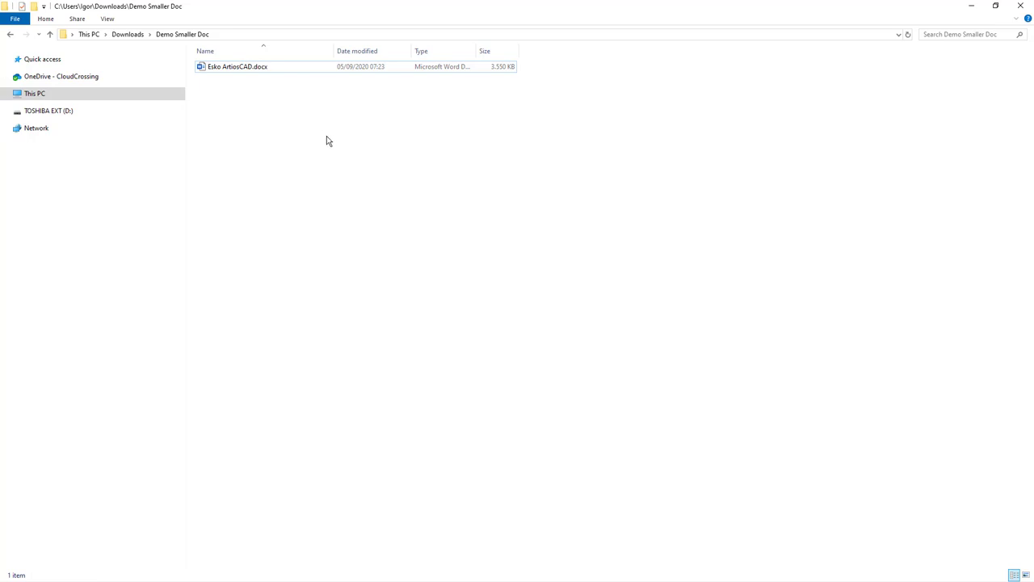
{"action": "left_click", "coordinate": [258, 71]}
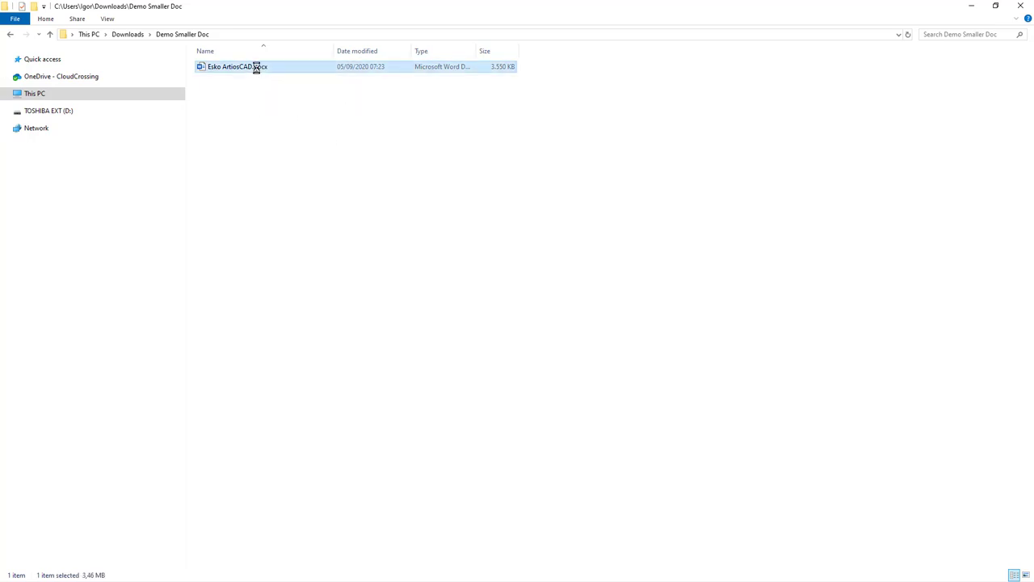
{"action": "right_click", "coordinate": [256, 66]}
{"action": "mouse_move", "coordinate": [299, 150]}
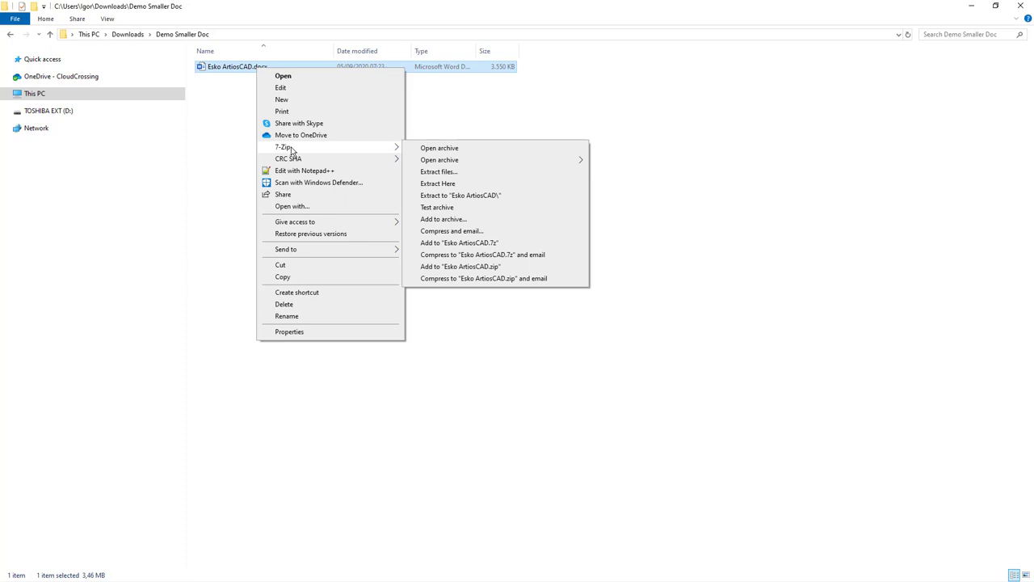
{"action": "left_click", "coordinate": [475, 197]}
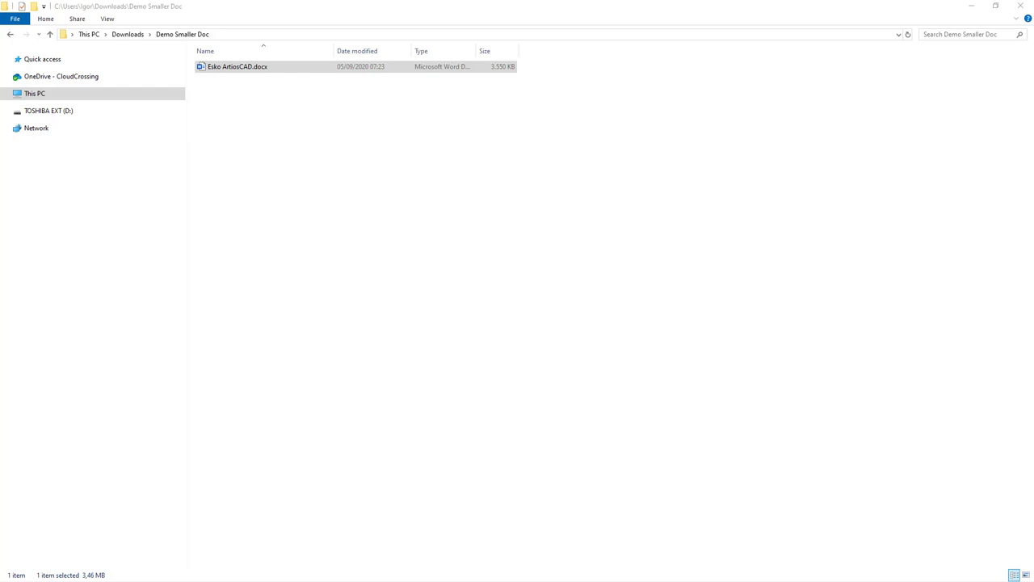
{"action": "key", "text": "Return"}
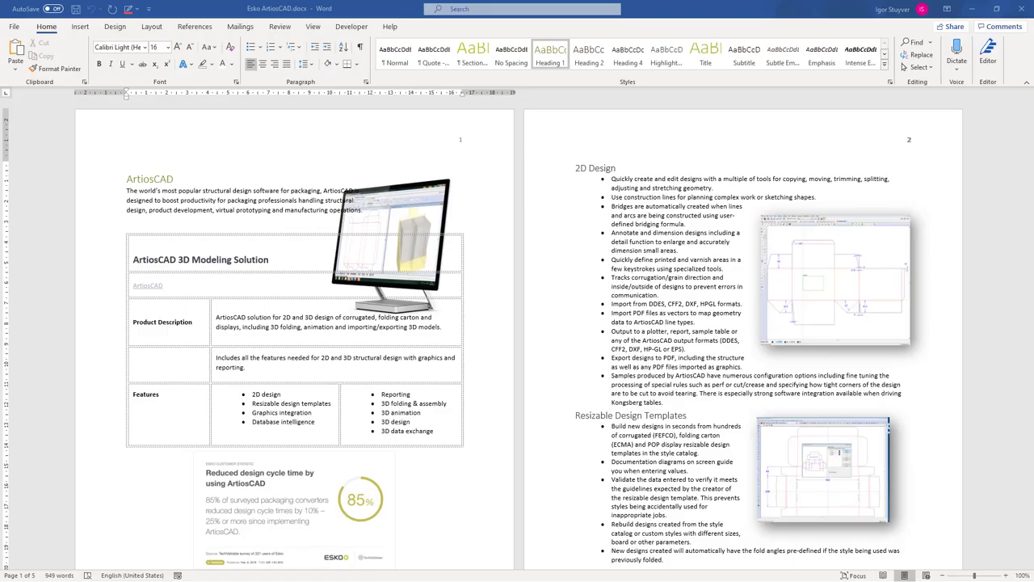
Step: Close the document in Word and extract Esko ArtiosCAD.docx with 7-Zip into its own Esko ArtiosCAD folder
{"action": "left_click", "coordinate": [1021, 8]}
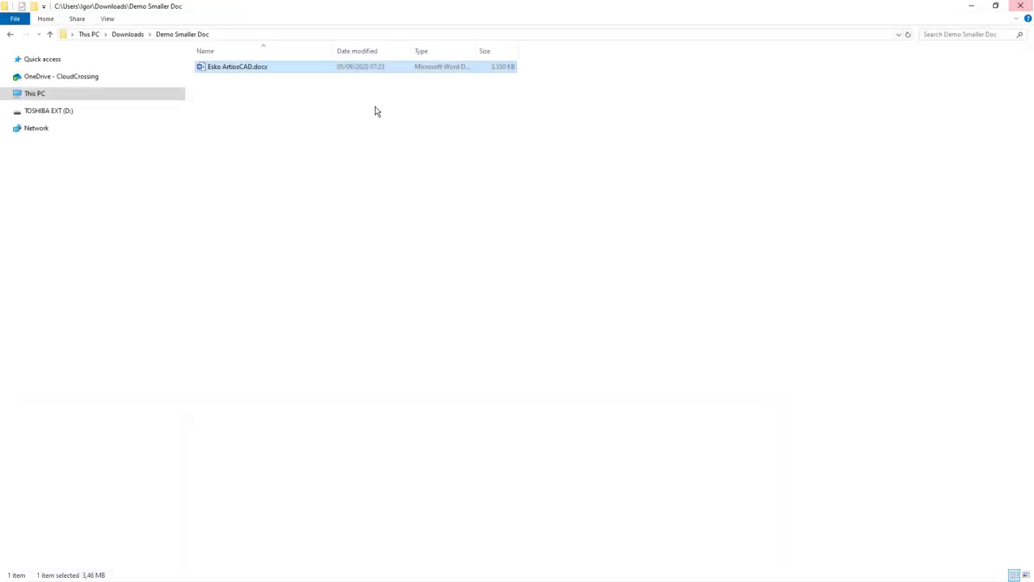
{"action": "right_click", "coordinate": [234, 68]}
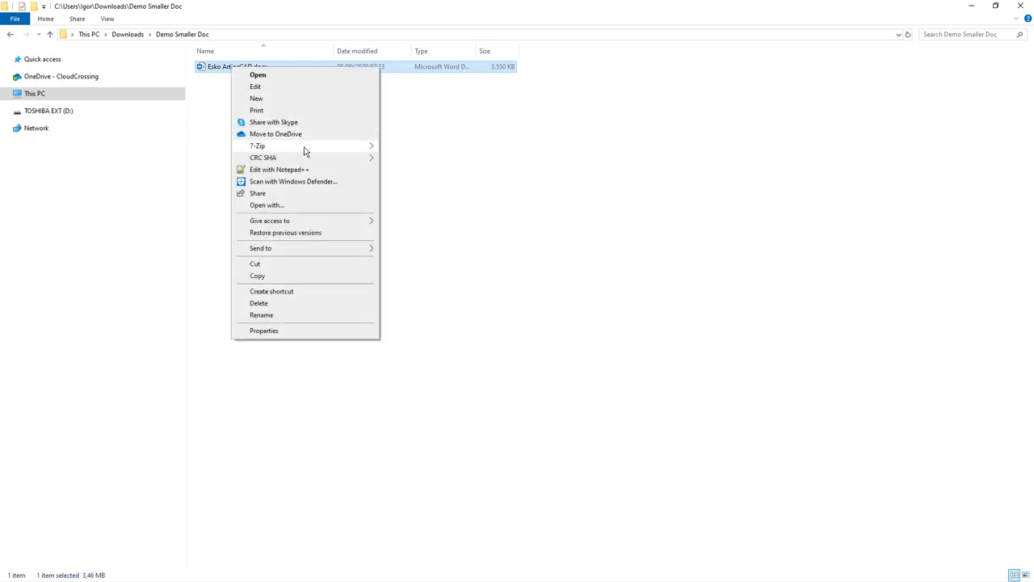
{"action": "left_click", "coordinate": [461, 195]}
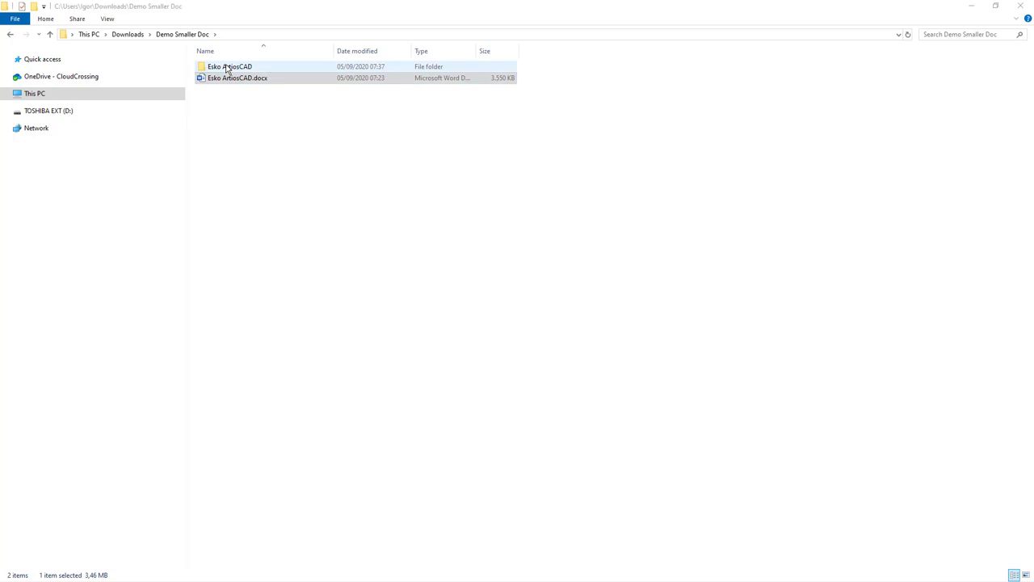
Step: Open the word\media folder inside the extracted Esko ArtiosCAD folder and show its files in Content layout
{"action": "double_click", "coordinate": [227, 68]}
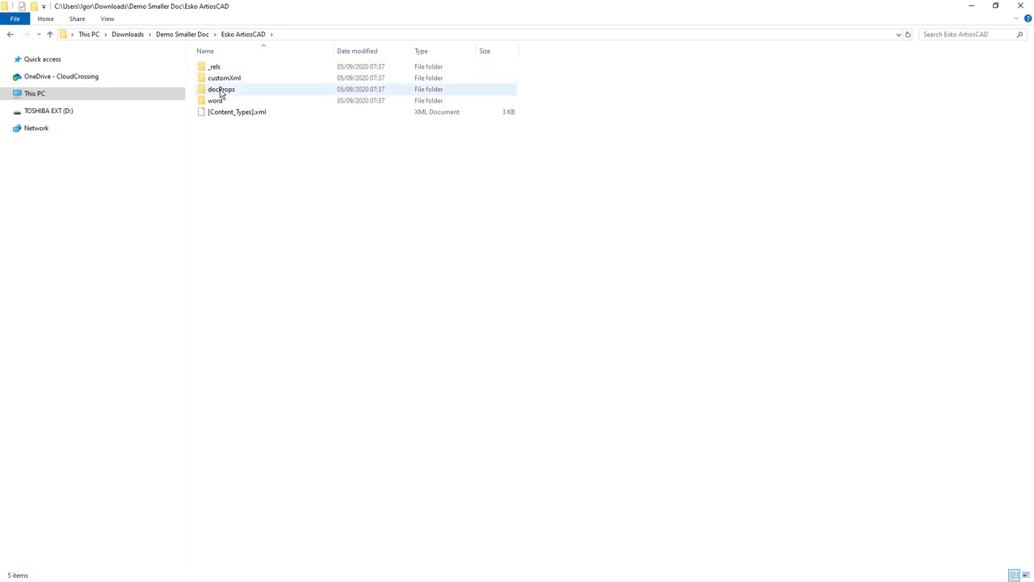
{"action": "double_click", "coordinate": [217, 101]}
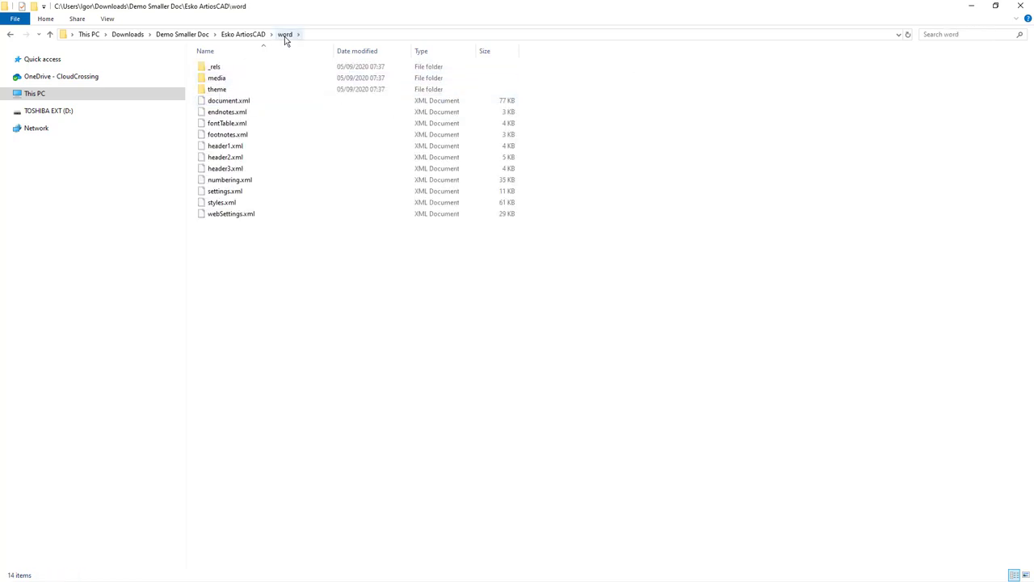
{"action": "double_click", "coordinate": [220, 80]}
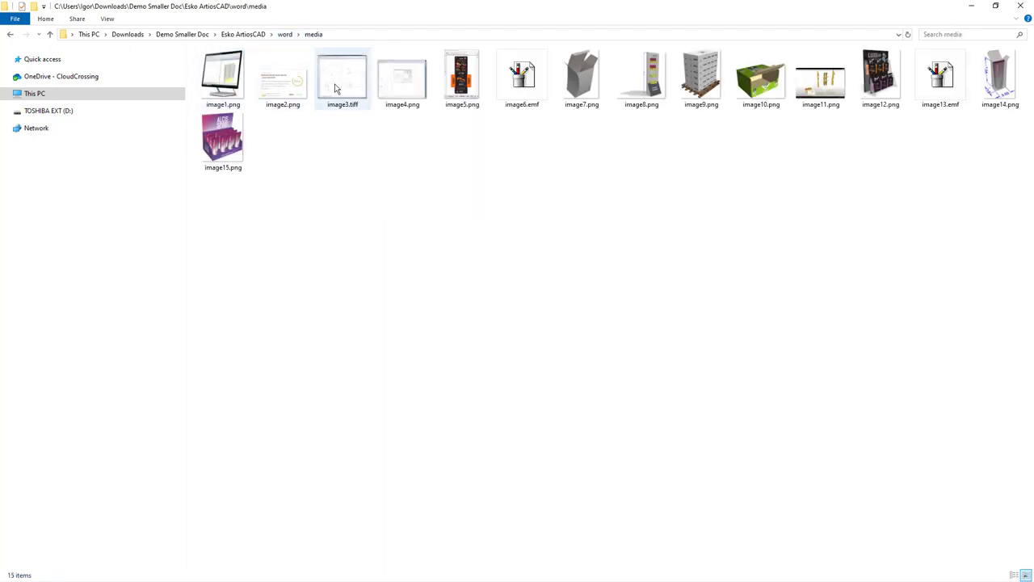
{"action": "left_click", "coordinate": [108, 18]}
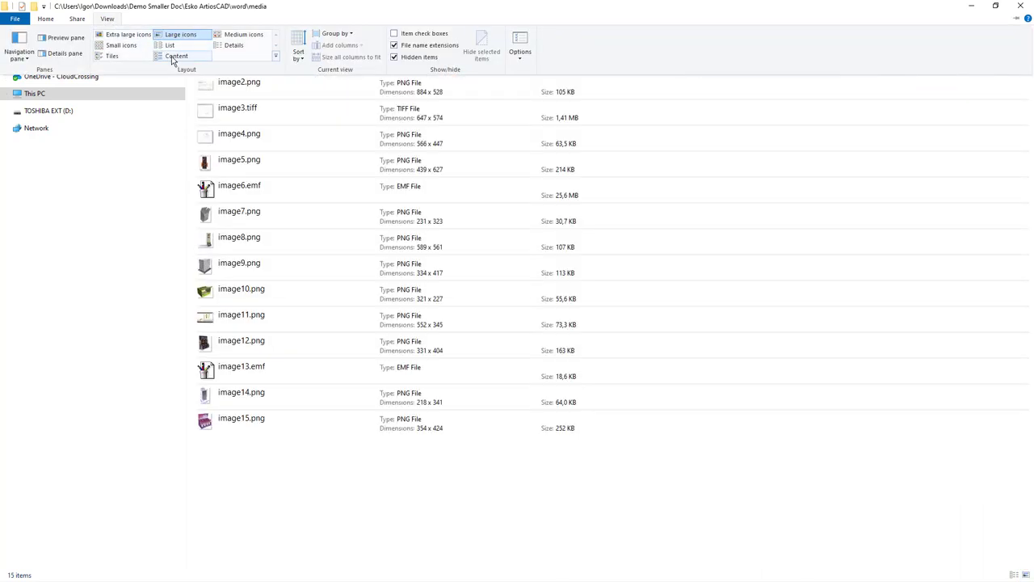
{"action": "left_click", "coordinate": [175, 56]}
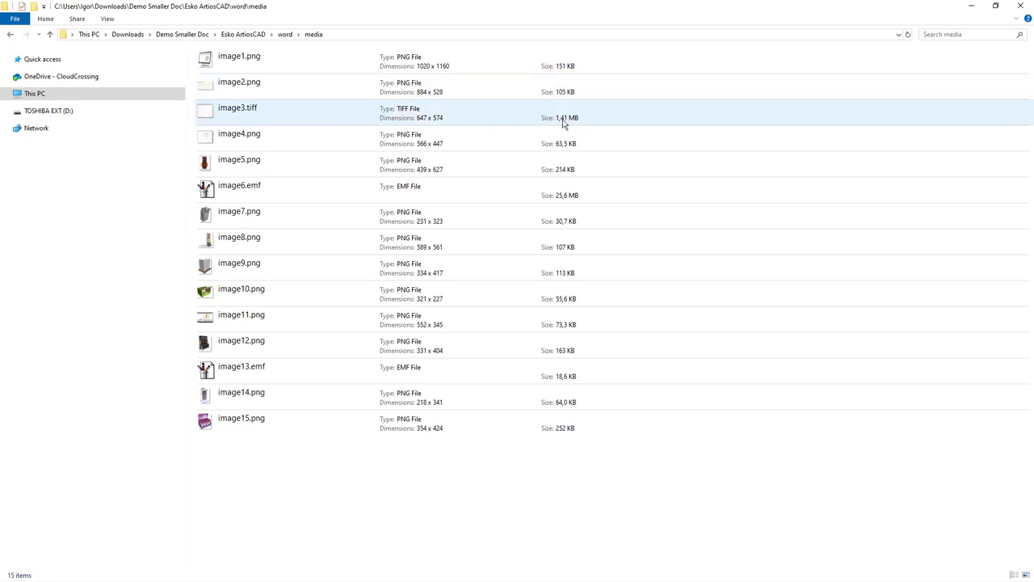
Step: Check the file sizes of image3.tiff and image6.emf in the media folder
{"action": "left_click", "coordinate": [566, 122]}
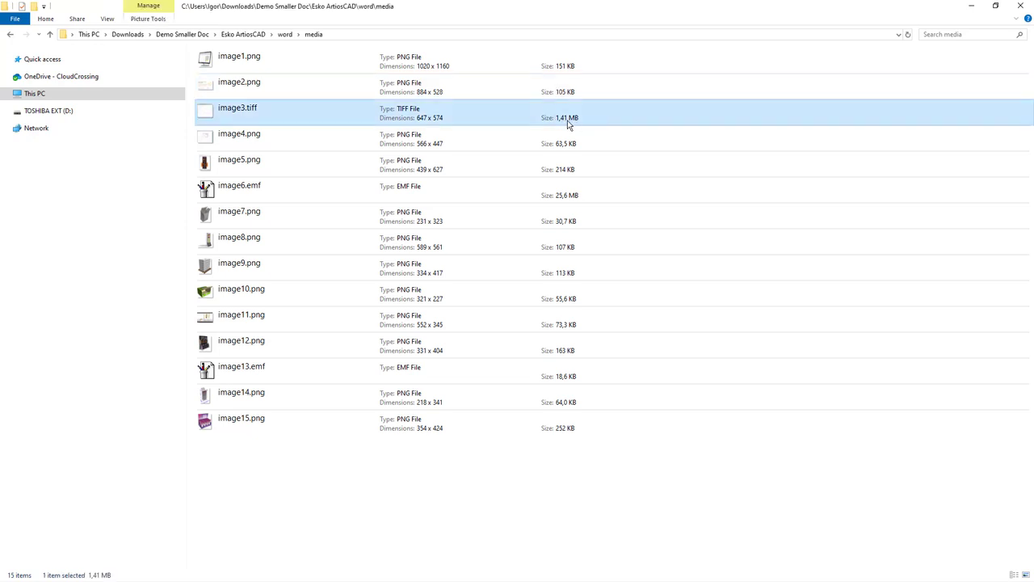
{"action": "left_click", "coordinate": [564, 200]}
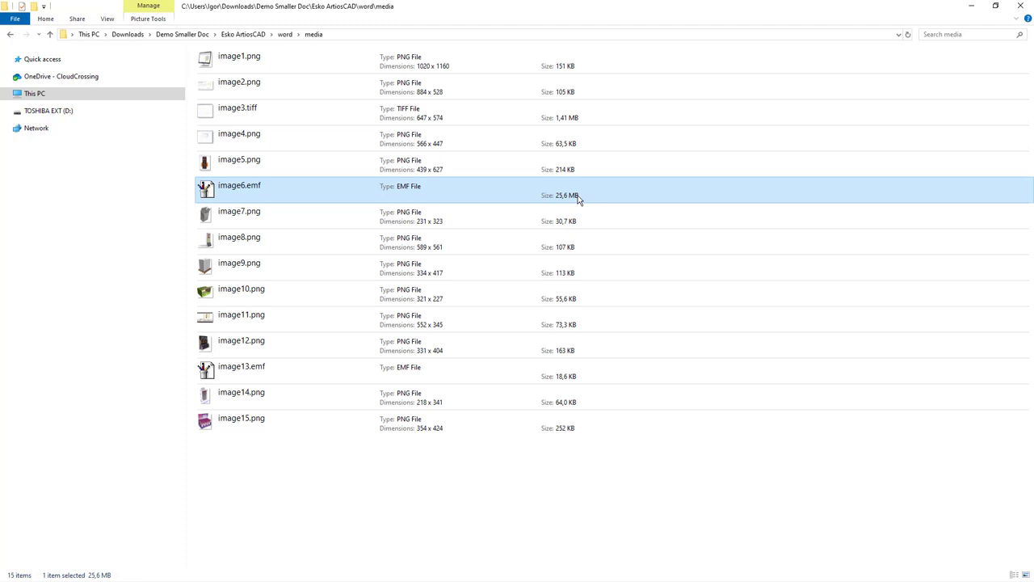
{"action": "left_click", "coordinate": [320, 480]}
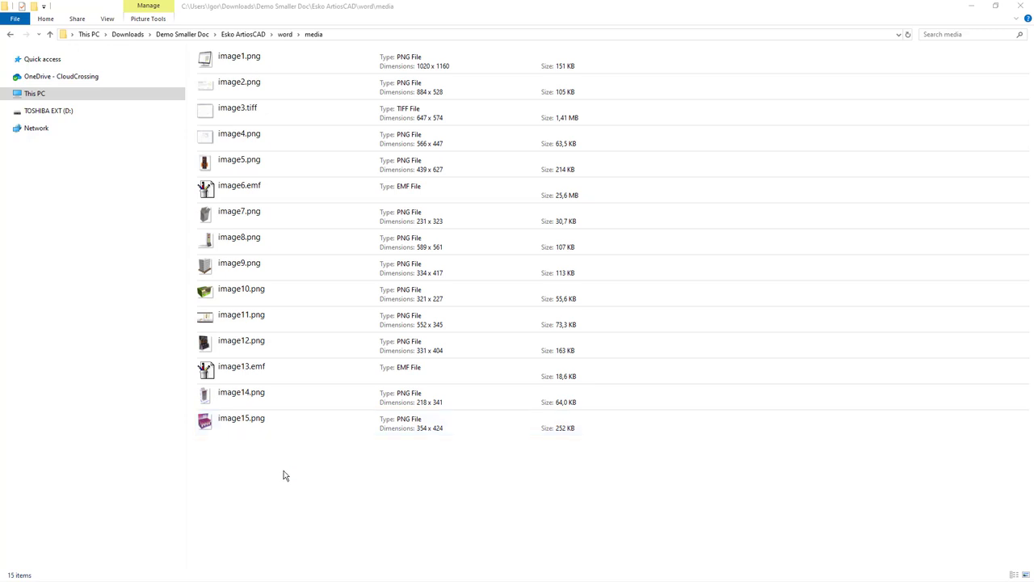
Step: Reopen Esko ArtiosCAD.docx from the Demo Smaller Doc folder and examine the pictures on pages 1 and 2
{"action": "left_click", "coordinate": [179, 37]}
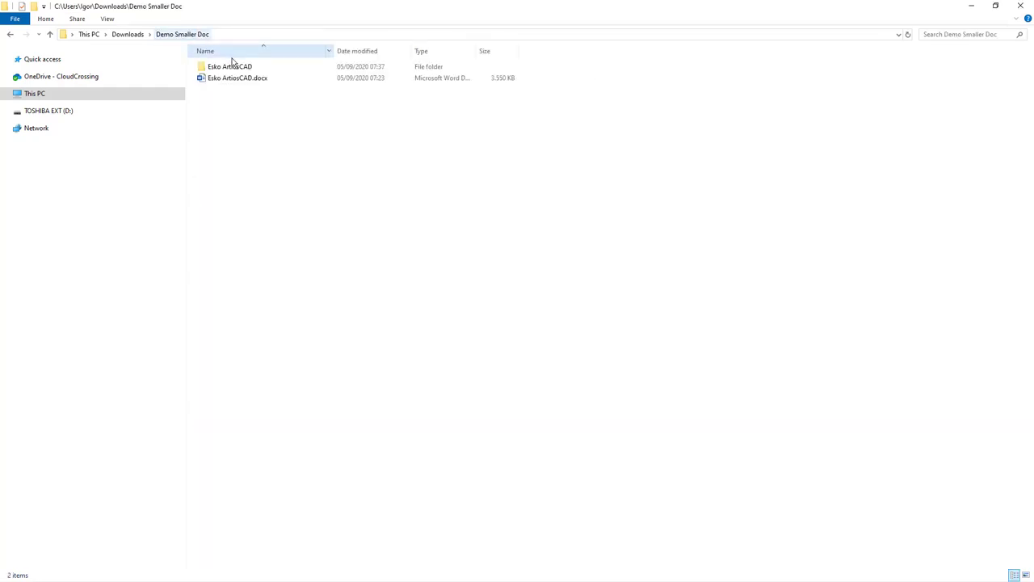
{"action": "double_click", "coordinate": [236, 84]}
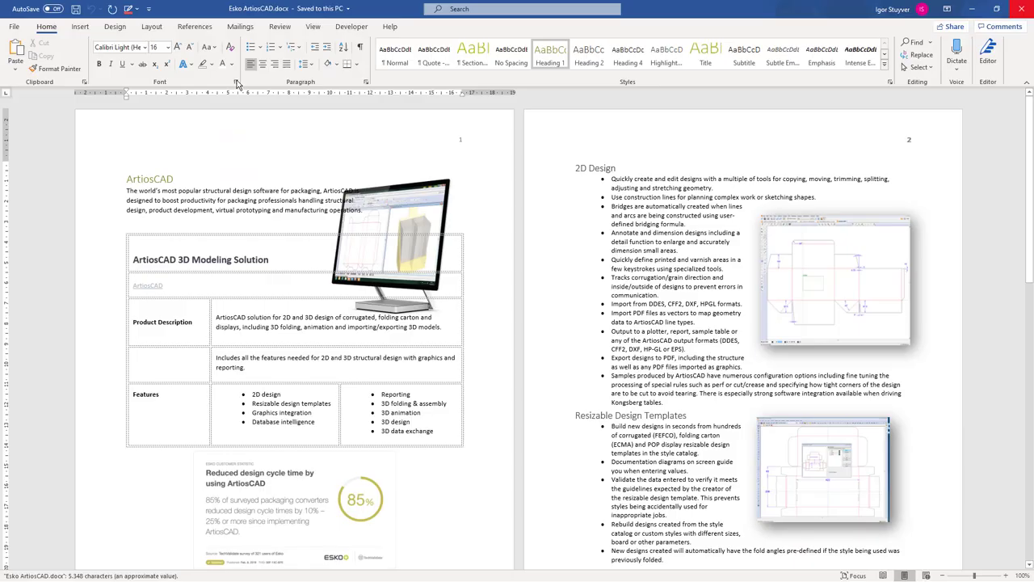
{"action": "left_click", "coordinate": [405, 205]}
{"action": "scroll", "coordinate": [373, 390], "scroll_direction": "down", "scroll_amount": 3}
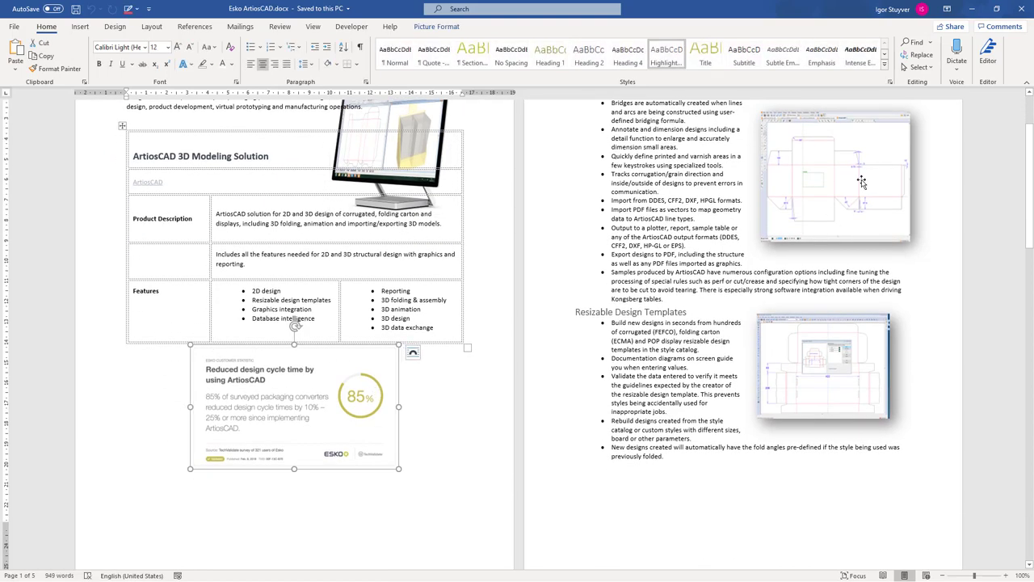
{"action": "left_click", "coordinate": [796, 368]}
{"action": "scroll", "coordinate": [776, 329], "scroll_direction": "down", "scroll_amount": 5}
{"action": "scroll", "coordinate": [776, 329], "scroll_direction": "down", "scroll_amount": 5}
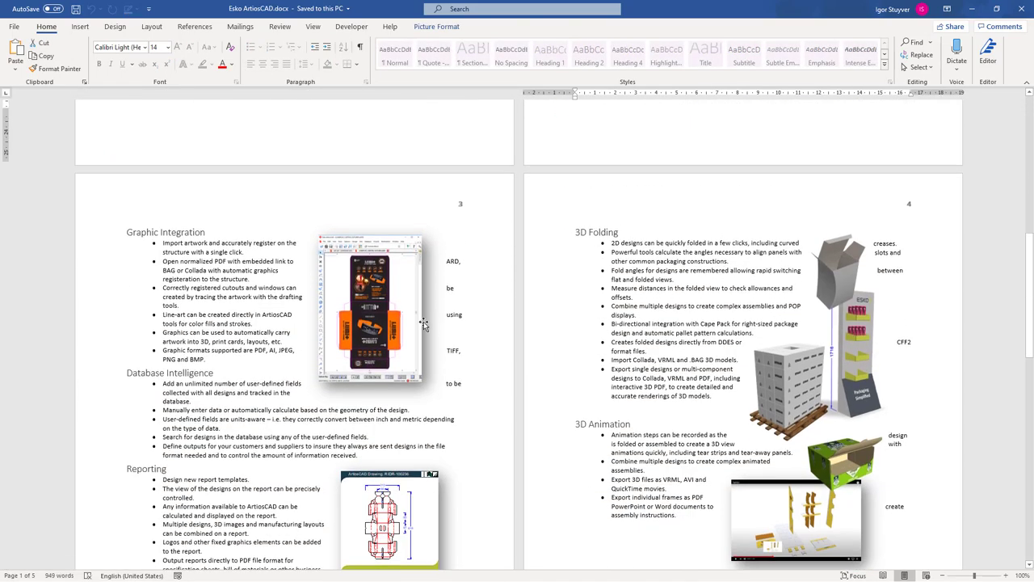
Step: Examine the pictures beside the Graphic Integration, Reporting, 3D Folding and 3D Animation sections on pages 3 and 4
{"action": "left_click", "coordinate": [408, 242]}
{"action": "left_click", "coordinate": [393, 507]}
{"action": "scroll", "coordinate": [504, 363], "scroll_direction": "down", "scroll_amount": 3}
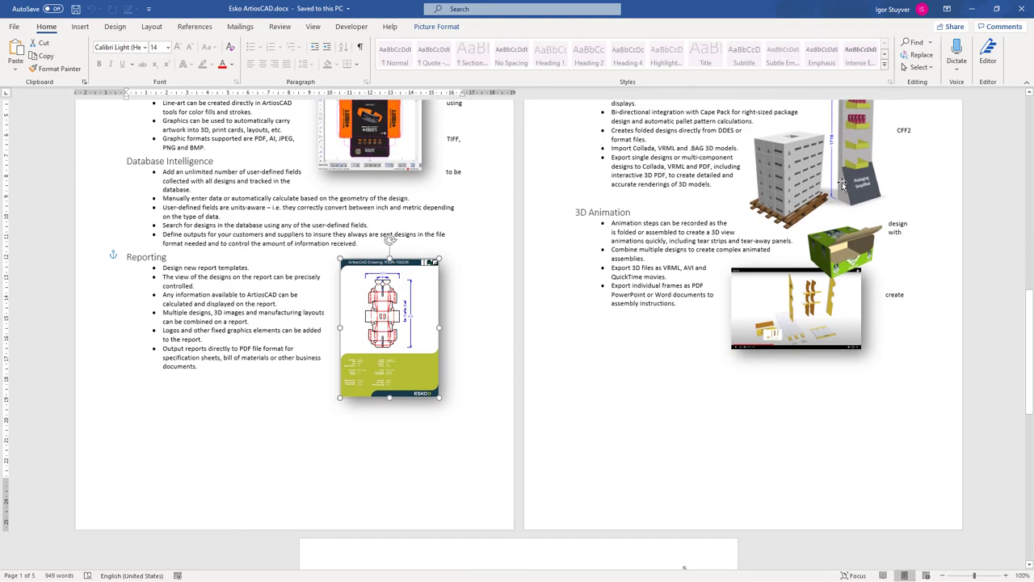
{"action": "scroll", "coordinate": [504, 363], "scroll_direction": "up", "scroll_amount": 1}
{"action": "left_click", "coordinate": [838, 292]}
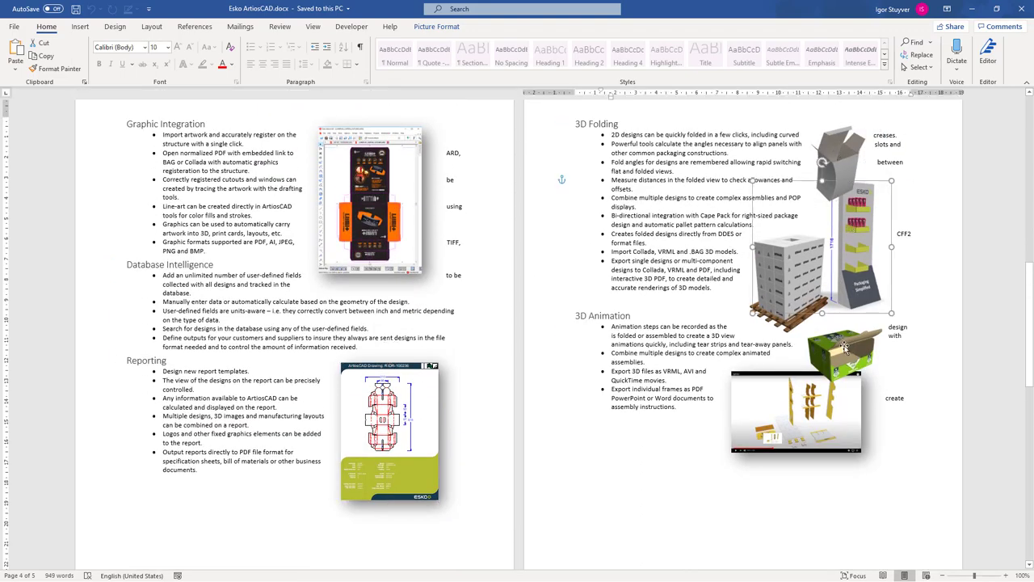
{"action": "left_click", "coordinate": [809, 419]}
Step: Examine the product display, carton and box layout pictures in the 3D Design and Data Exchange section on page 5
{"action": "scroll", "coordinate": [717, 306], "scroll_direction": "down", "scroll_amount": 10}
{"action": "scroll", "coordinate": [717, 306], "scroll_direction": "down", "scroll_amount": 2}
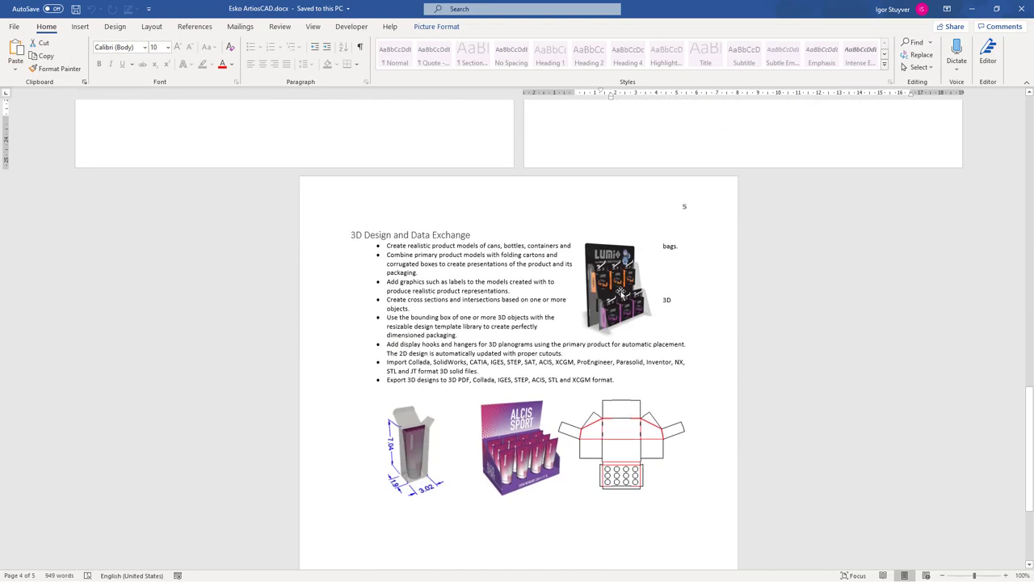
{"action": "left_click", "coordinate": [618, 287]}
{"action": "left_click", "coordinate": [622, 435]}
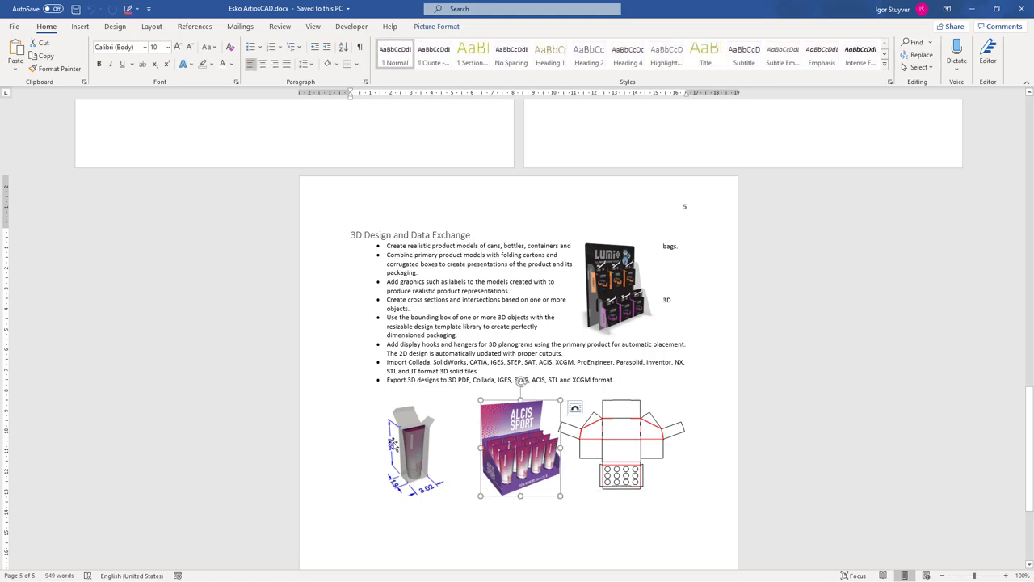
{"action": "left_click", "coordinate": [404, 436]}
{"action": "scroll", "coordinate": [385, 362], "scroll_direction": "down", "scroll_amount": 3}
{"action": "scroll", "coordinate": [386, 363], "scroll_direction": "up", "scroll_amount": 2}
{"action": "scroll", "coordinate": [385, 362], "scroll_direction": "up", "scroll_amount": 4}
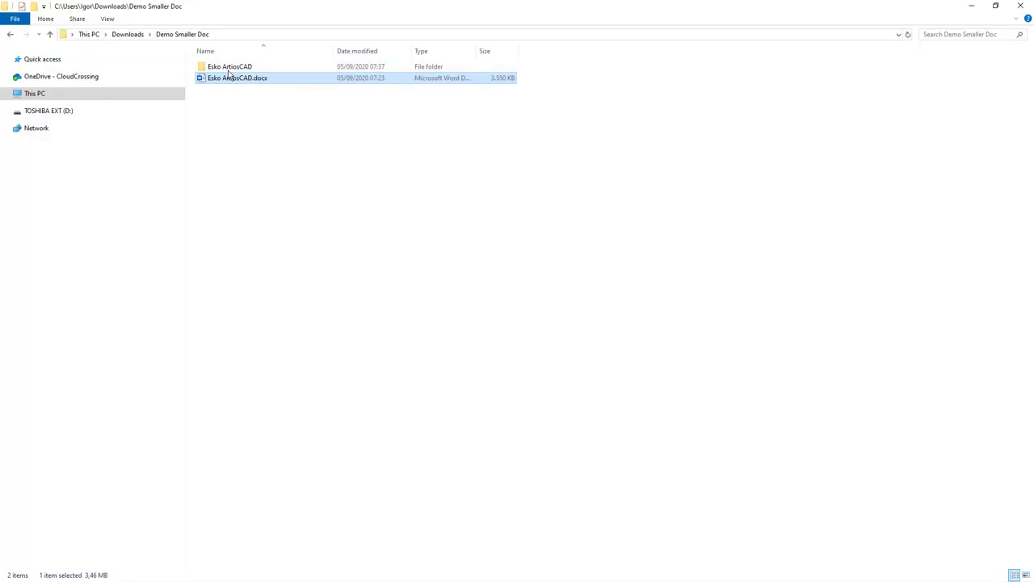
Step: Switch back to File Explorer and open the word\media folder inside the extracted Esko ArtiosCAD folder
{"action": "left_click", "coordinate": [228, 69]}
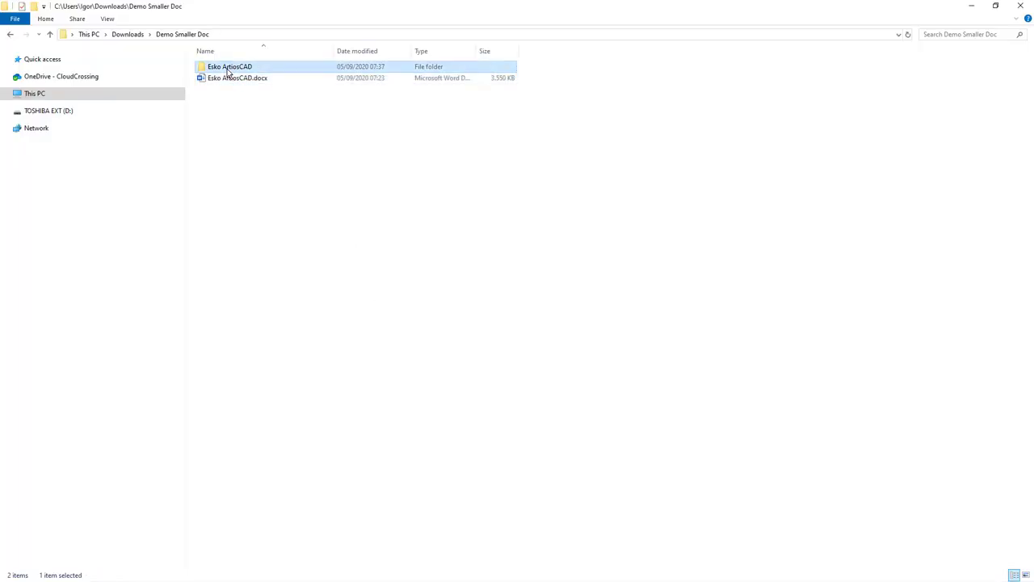
{"action": "double_click", "coordinate": [228, 70]}
{"action": "double_click", "coordinate": [226, 99]}
{"action": "left_click", "coordinate": [226, 100]}
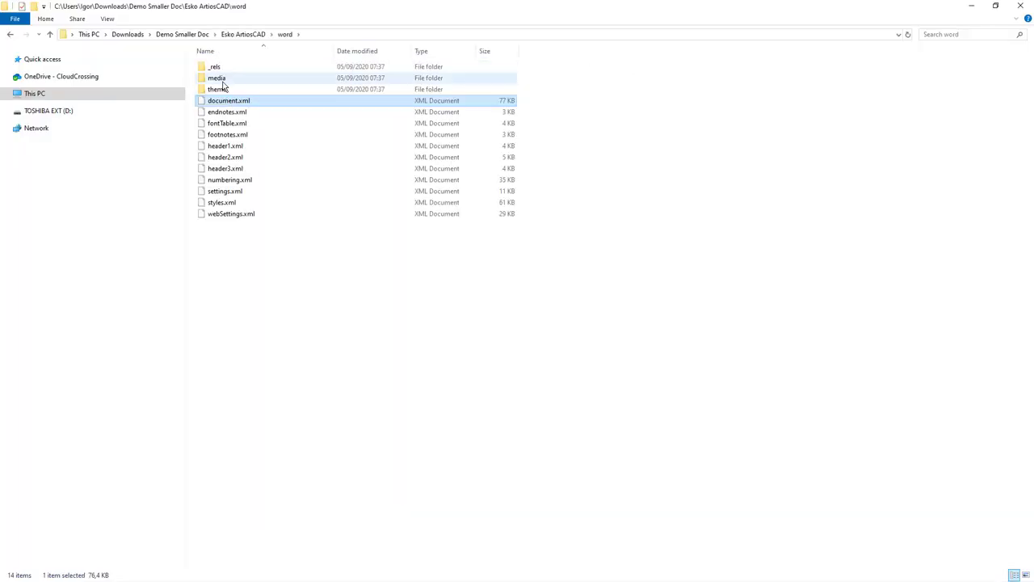
{"action": "double_click", "coordinate": [223, 80]}
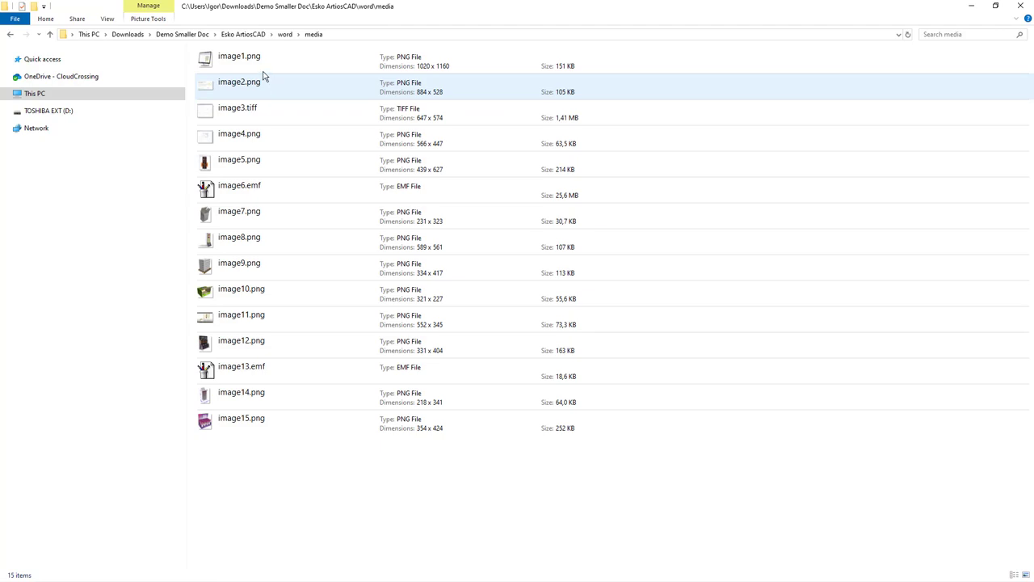
Step: Show the media folder's images as extra large icons and open image6.emf
{"action": "left_click", "coordinate": [140, 22]}
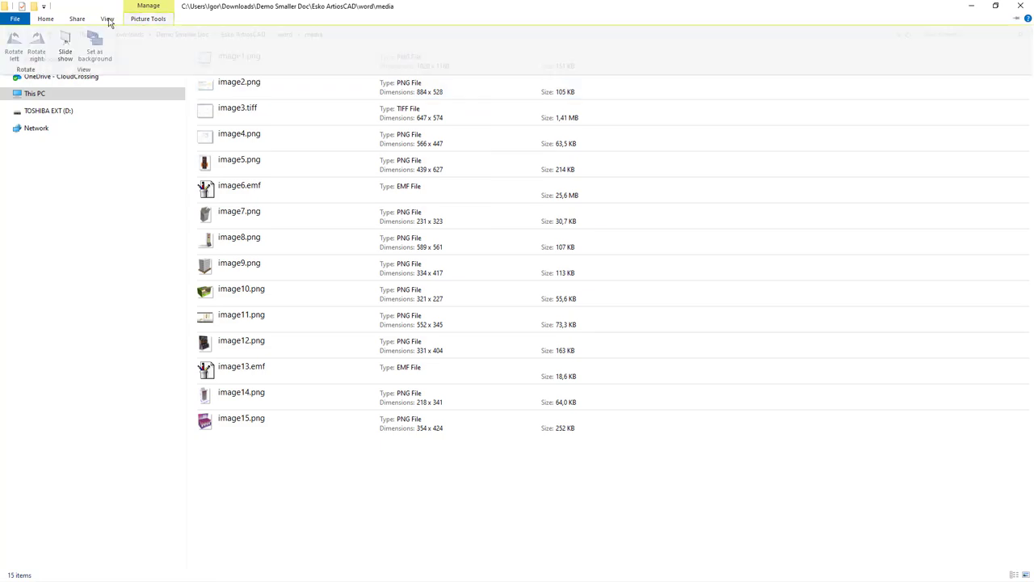
{"action": "left_click", "coordinate": [107, 18]}
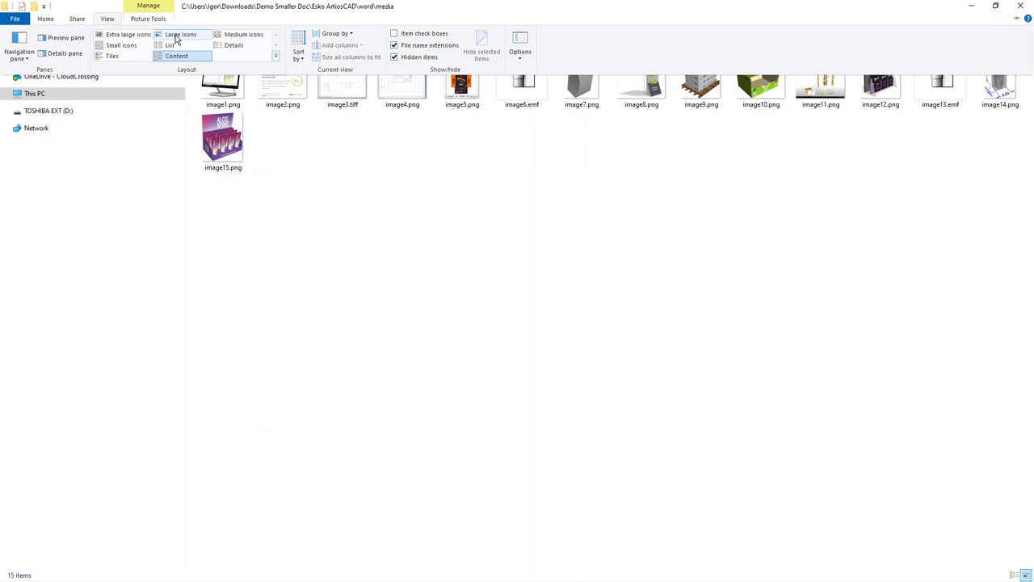
{"action": "left_click", "coordinate": [123, 35]}
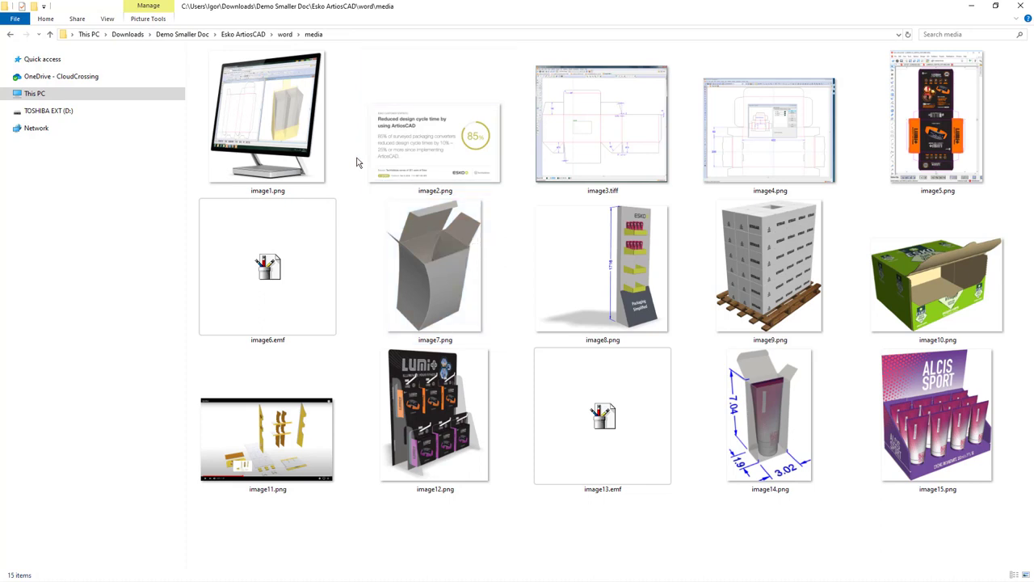
{"action": "double_click", "coordinate": [300, 279]}
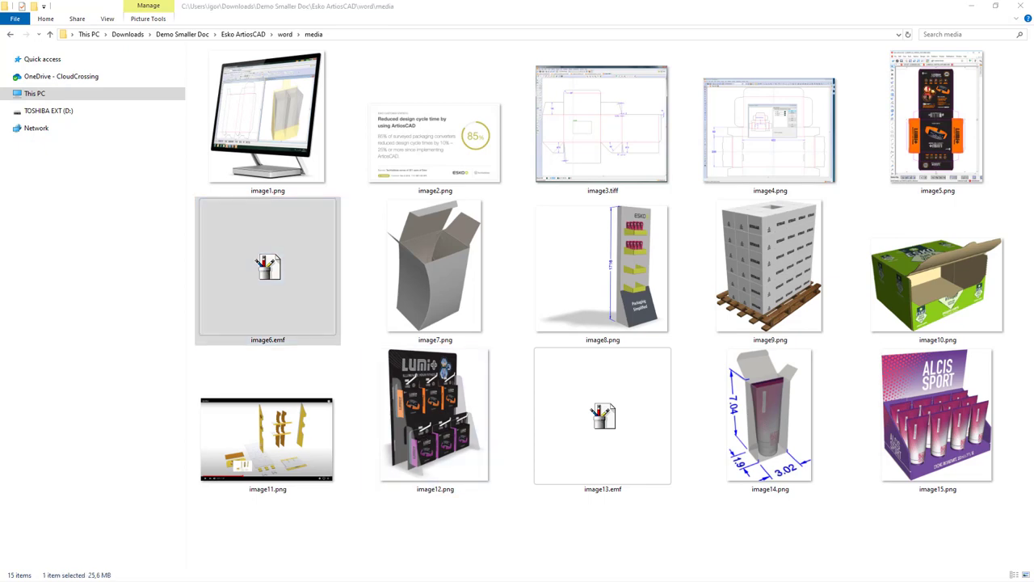
Step: Examine image6.emf in Paint, compare it with the report picture in Word's Reporting section, and close Paint
{"action": "left_click_drag", "start_coordinate": [715, 99], "coordinate": [512, 62]}
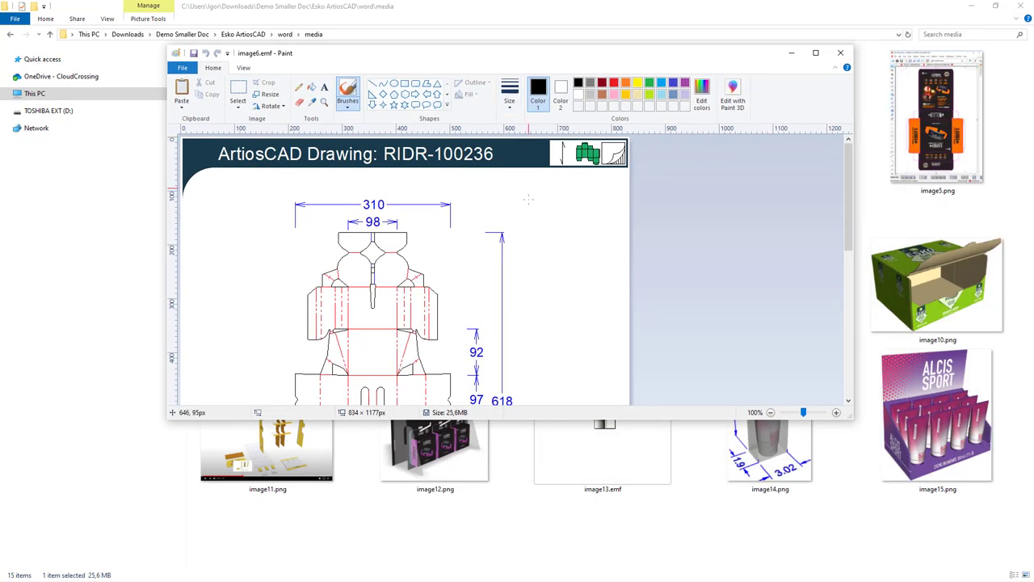
{"action": "scroll", "coordinate": [526, 219], "scroll_direction": "down", "scroll_amount": 3}
{"action": "scroll", "coordinate": [527, 220], "scroll_direction": "up", "scroll_amount": 3}
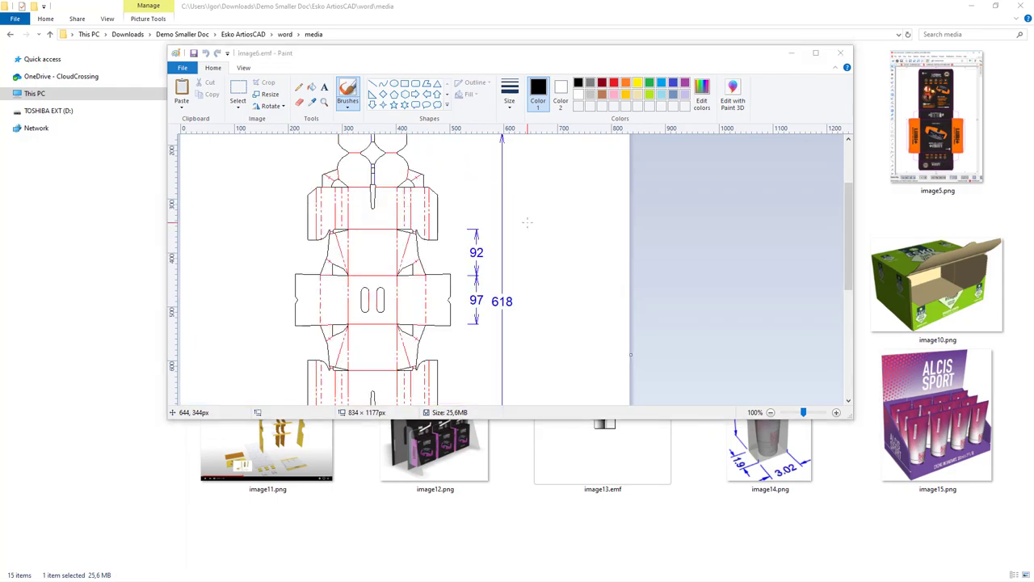
{"action": "key", "text": "alt+Tab"}
{"action": "double_click", "coordinate": [437, 291]}
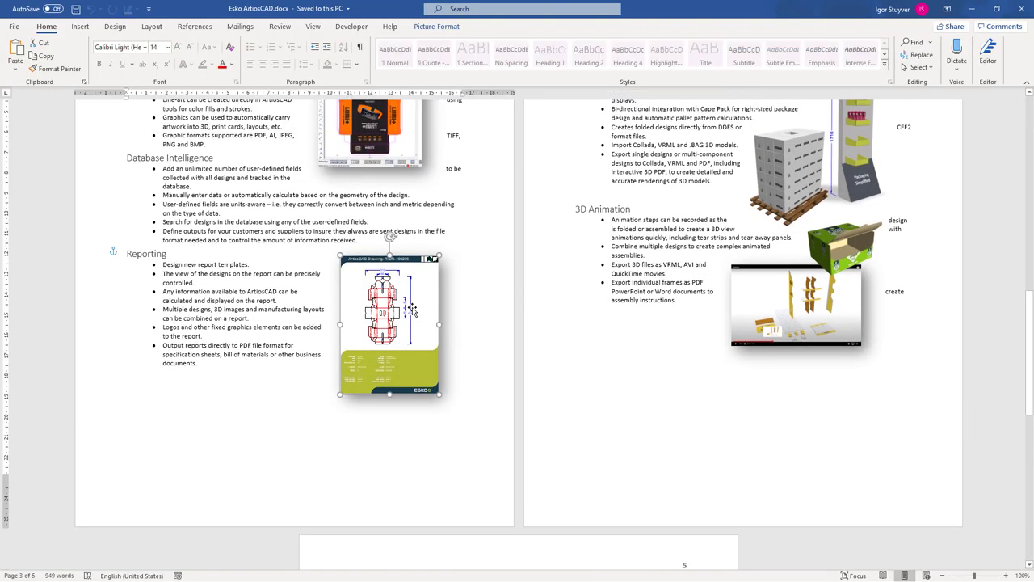
{"action": "left_click", "coordinate": [840, 54]}
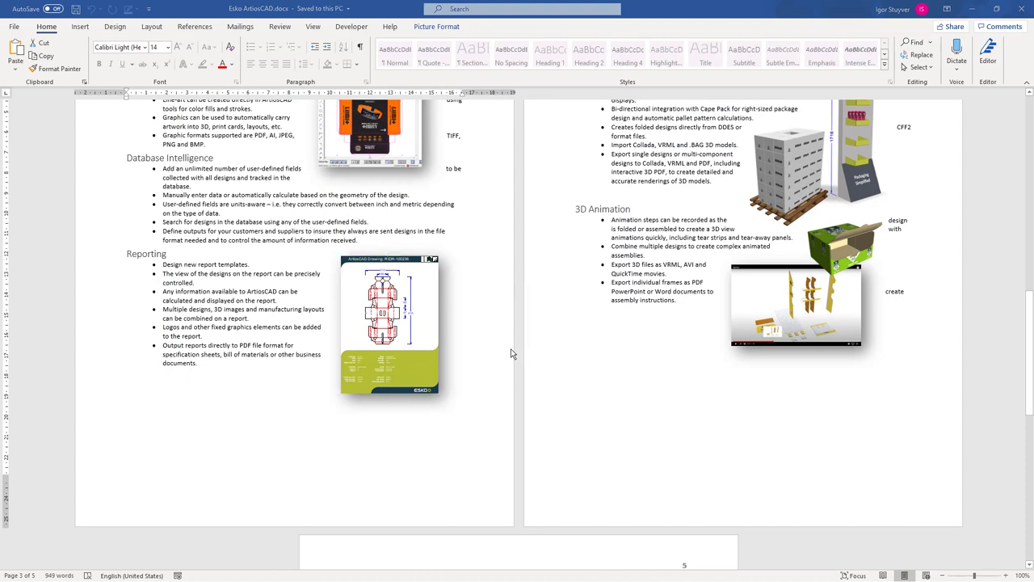
Step: Open image13.emf from the media folder and compare it with the box layout picture on page 5 in Word
{"action": "key", "text": "alt+Tab"}
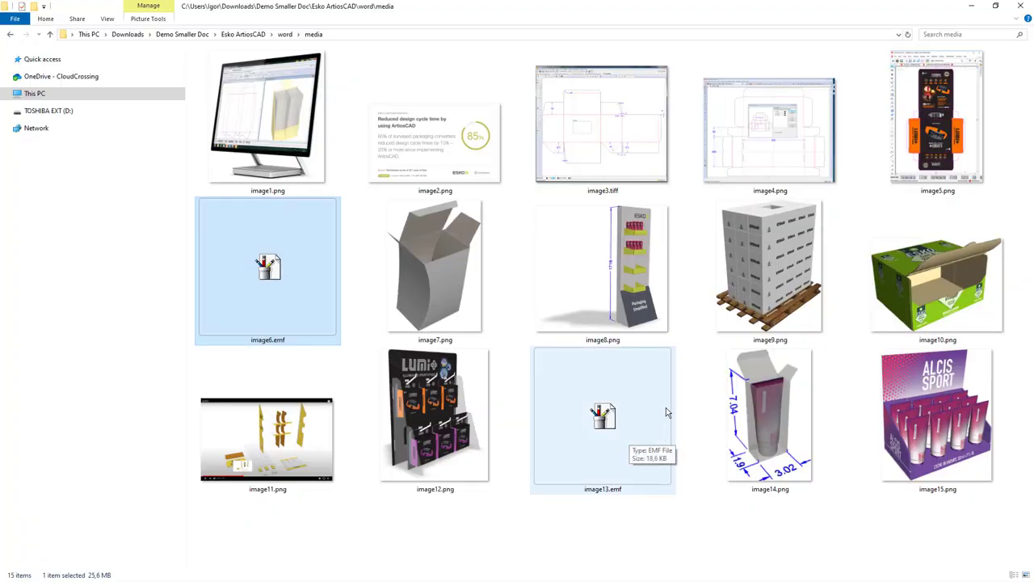
{"action": "double_click", "coordinate": [628, 417]}
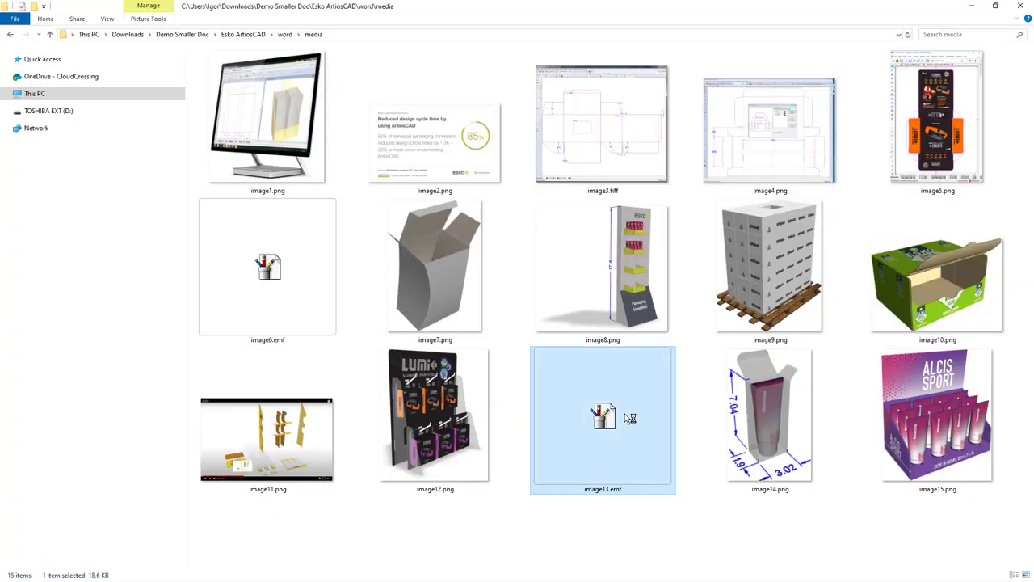
{"action": "scroll", "coordinate": [491, 297], "scroll_direction": "down", "scroll_amount": 5}
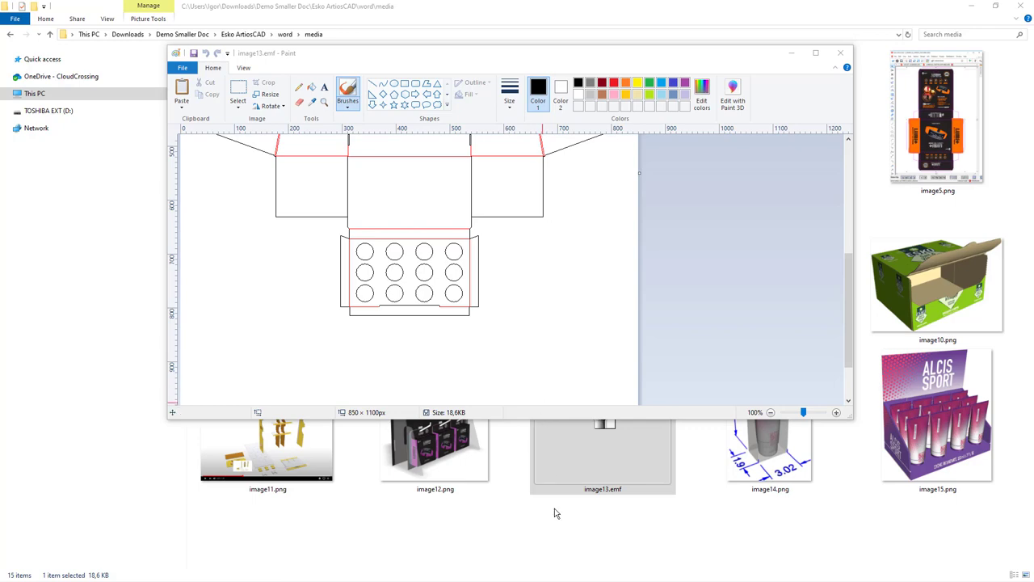
{"action": "key", "text": "alt+Tab"}
{"action": "scroll", "coordinate": [587, 426], "scroll_direction": "down", "scroll_amount": 10}
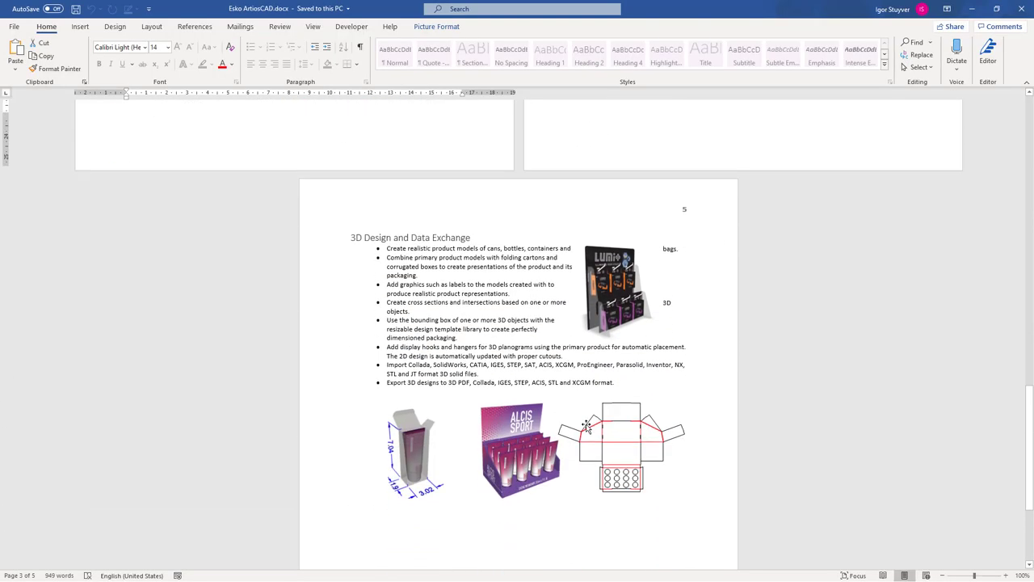
{"action": "left_click", "coordinate": [600, 418]}
{"action": "scroll", "coordinate": [607, 429], "scroll_direction": "up", "scroll_amount": 5}
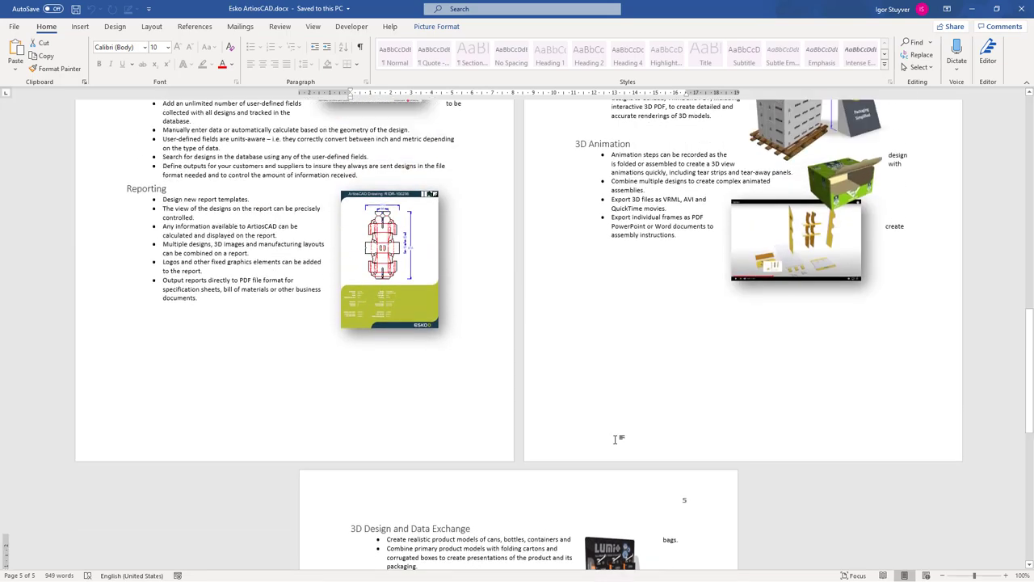
{"action": "scroll", "coordinate": [616, 439], "scroll_direction": "up", "scroll_amount": 3}
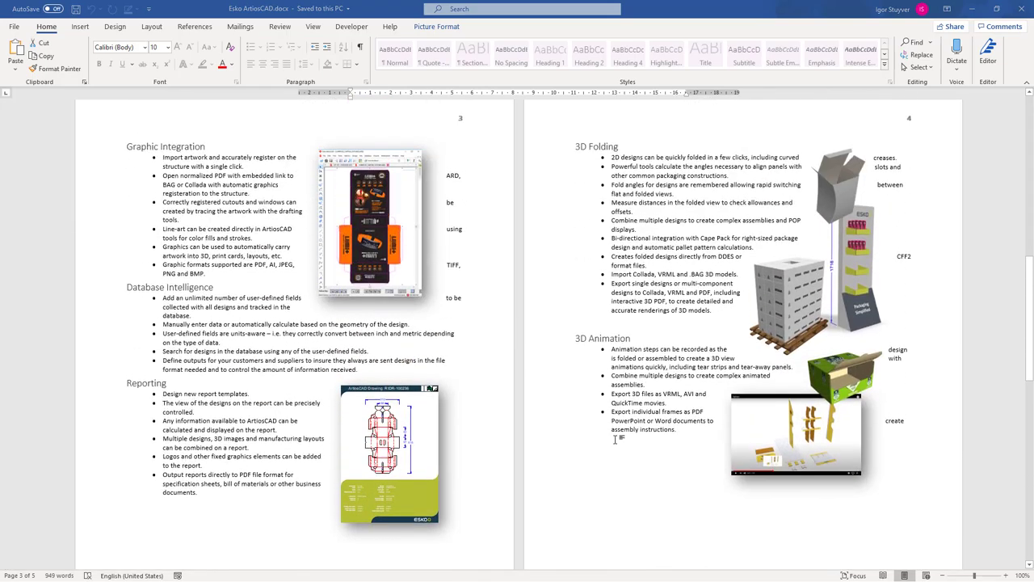
Step: Check the sizes of image1.png, image2.png, image3.tiff and image4.png in File Explorer against the pictures on pages 1 and 2 in Word
{"action": "key", "text": "alt+Tab"}
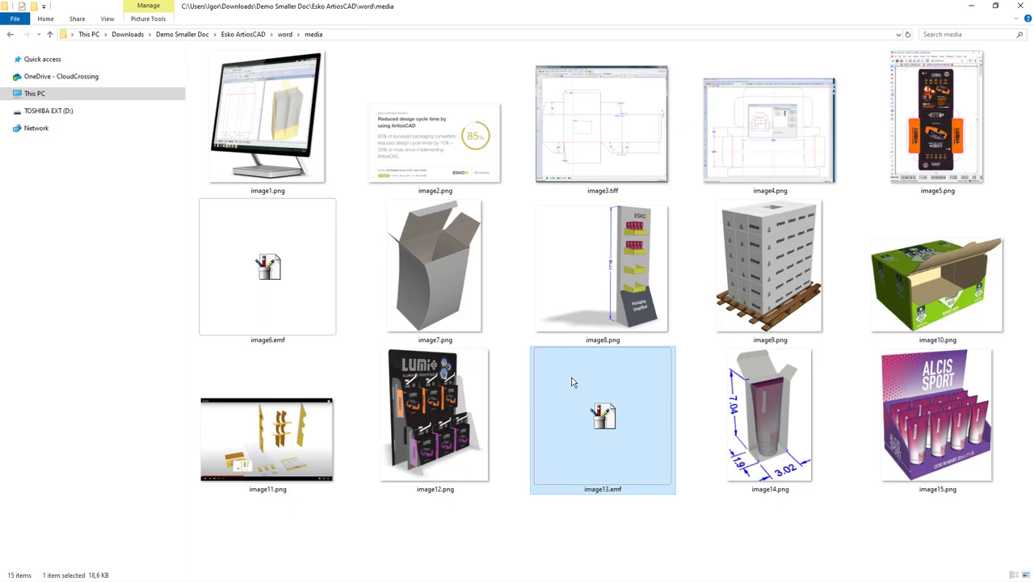
{"action": "left_click", "coordinate": [250, 117]}
{"action": "left_click", "coordinate": [424, 136]}
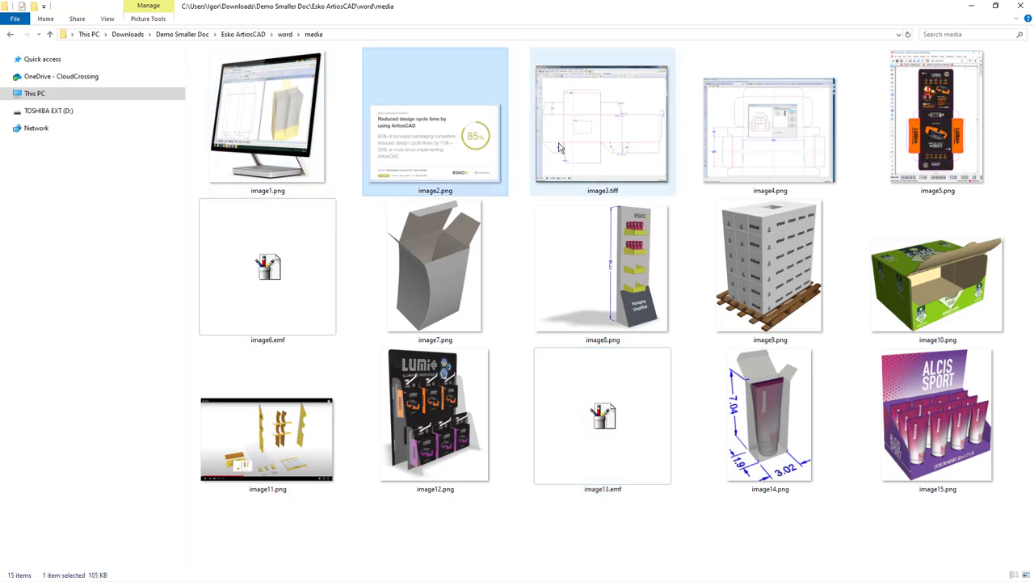
{"action": "left_click", "coordinate": [605, 129]}
{"action": "left_click", "coordinate": [716, 131]}
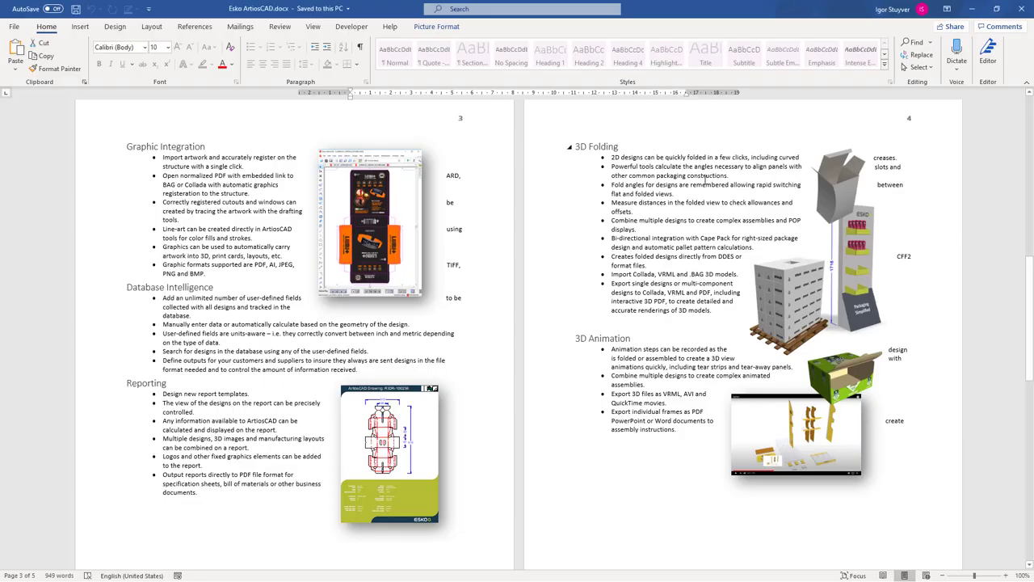
{"action": "scroll", "coordinate": [702, 239], "scroll_direction": "up", "scroll_amount": 15}
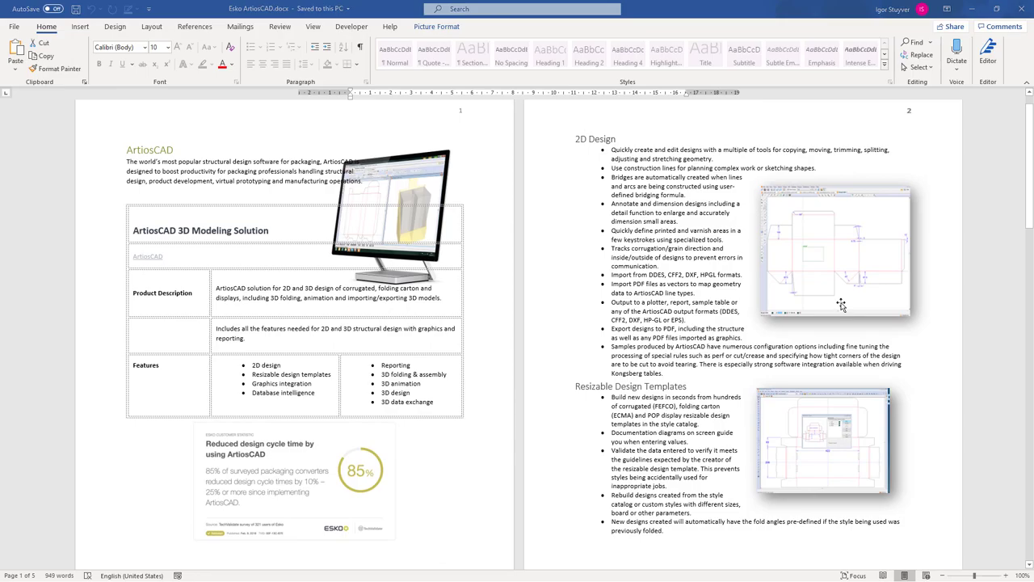
Step: Check the sizes of image5.png and image7.png in the media folder against the pictures on pages 3 and 4 in Word
{"action": "key", "text": "alt+Tab"}
{"action": "left_click", "coordinate": [921, 139]}
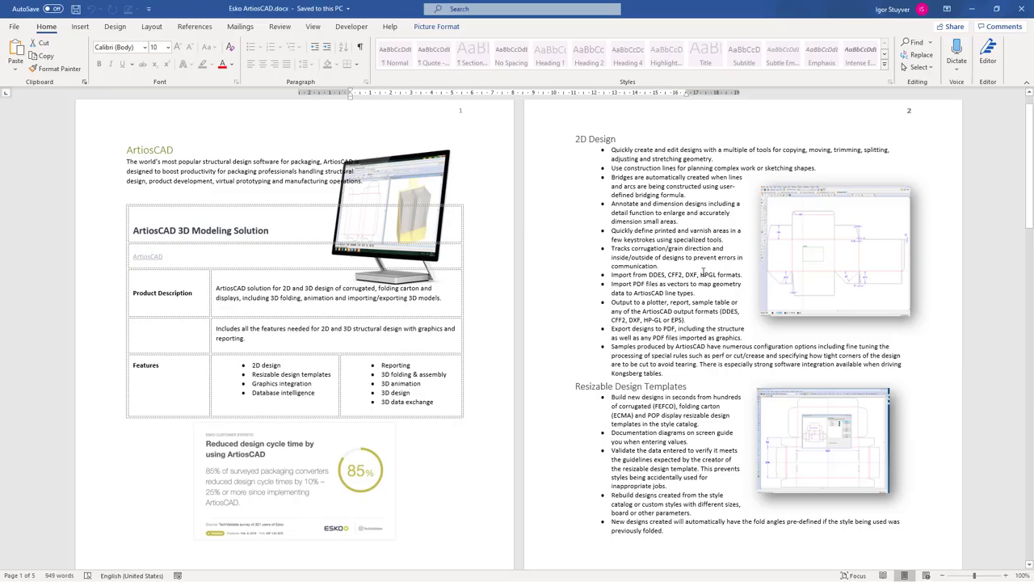
{"action": "scroll", "coordinate": [517, 323], "scroll_direction": "down", "scroll_amount": 10}
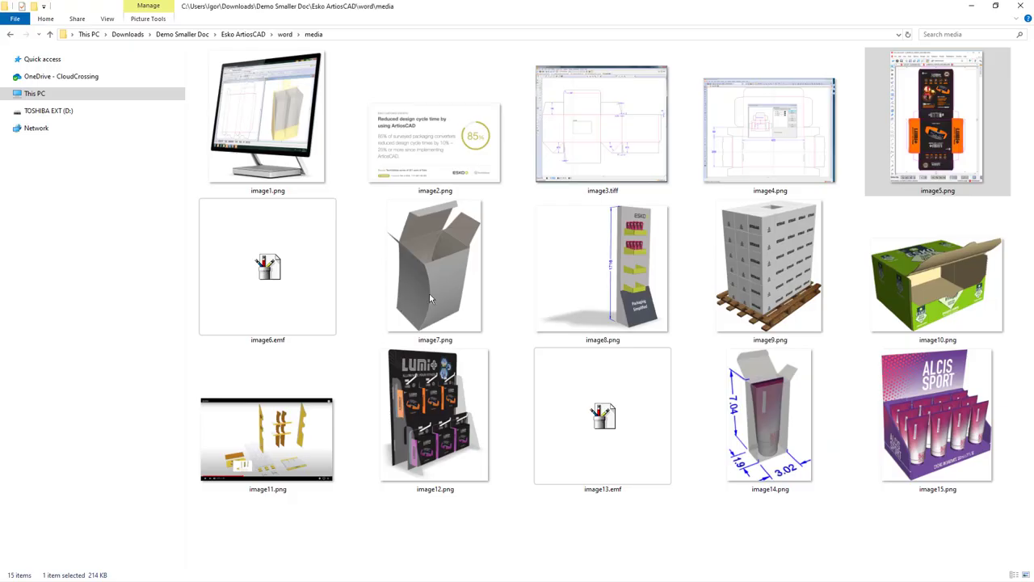
{"action": "left_click", "coordinate": [425, 253]}
{"action": "key", "text": "alt+Tab"}
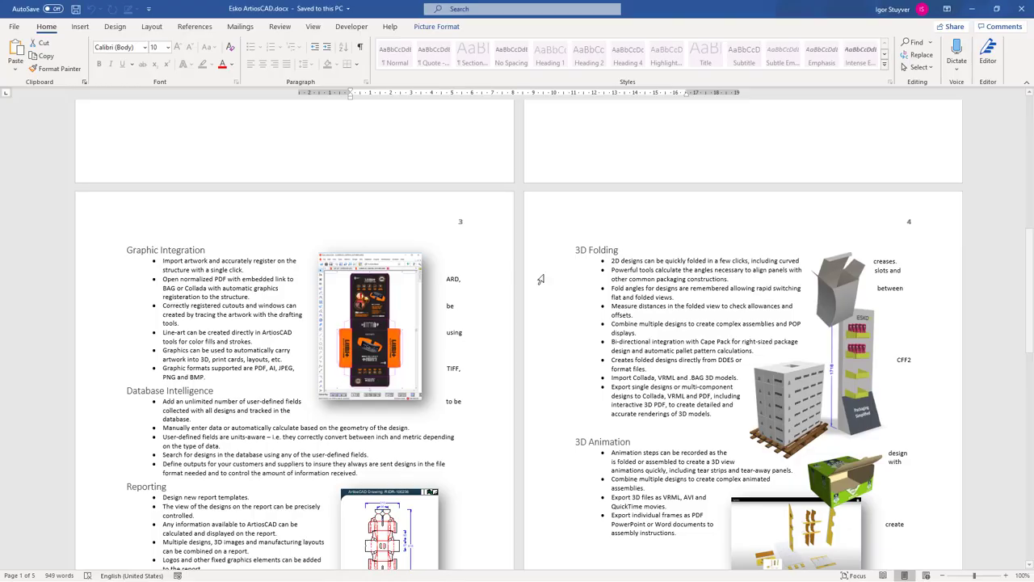
Step: Check the sizes of image8.png, image9.png, image10.png and image11.png against the 3D Folding and 3D Animation pictures in Word
{"action": "key", "text": "alt+Tab"}
{"action": "left_click", "coordinate": [609, 291]}
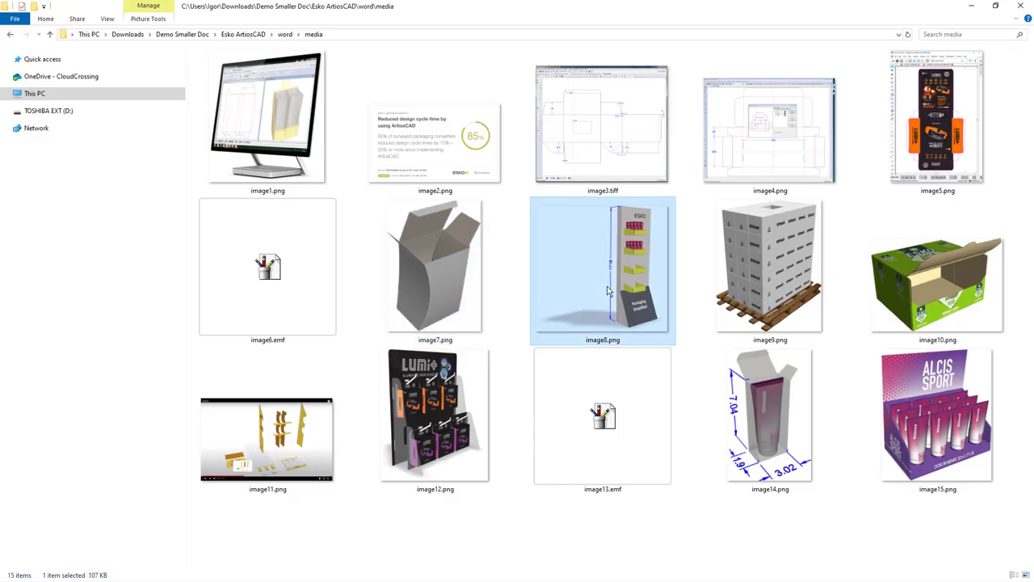
{"action": "key", "text": "alt+Tab"}
{"action": "key", "text": "alt+Tab"}
{"action": "left_click", "coordinate": [750, 282]}
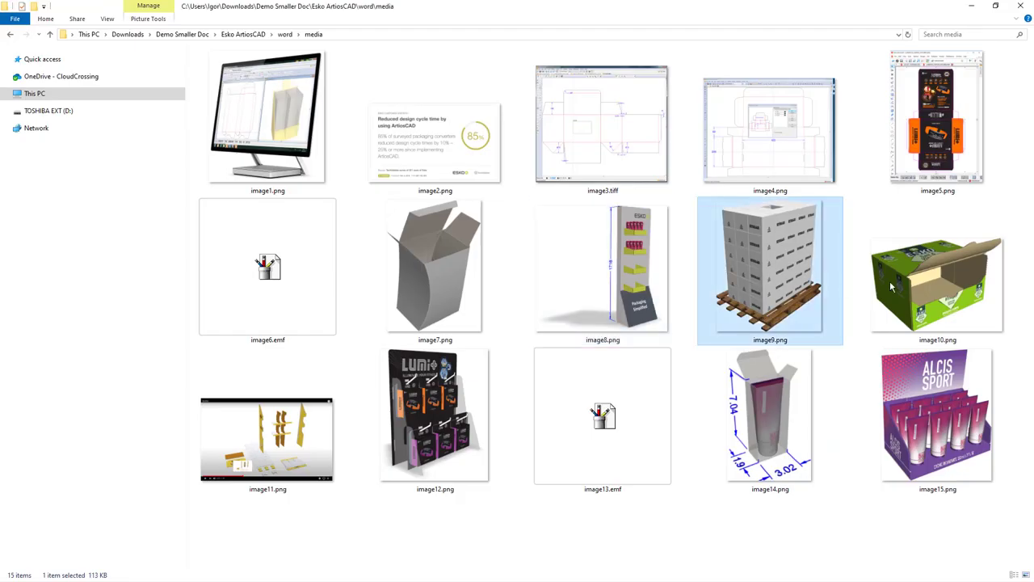
{"action": "left_click", "coordinate": [892, 285]}
{"action": "left_click", "coordinate": [288, 445]}
{"action": "key", "text": "alt+Tab"}
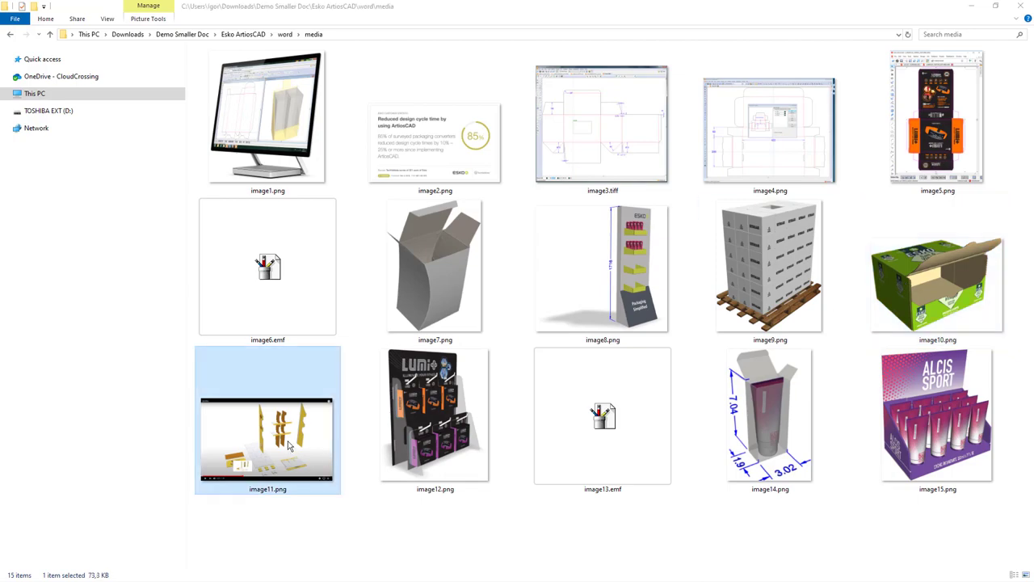
{"action": "key", "text": "alt+Tab"}
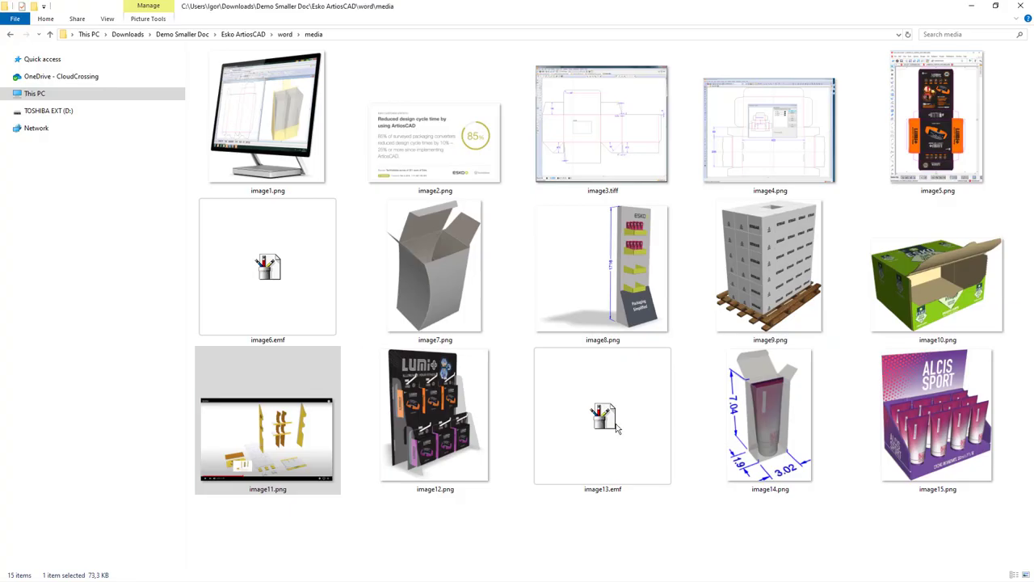
Step: Check the sizes of image12.png, image13.emf, image14.png and image15.png against the pictures on page 5 in Word
{"action": "key", "text": "Right"}
{"action": "key", "text": "alt+Tab"}
{"action": "scroll", "coordinate": [439, 412], "scroll_direction": "down", "scroll_amount": 5}
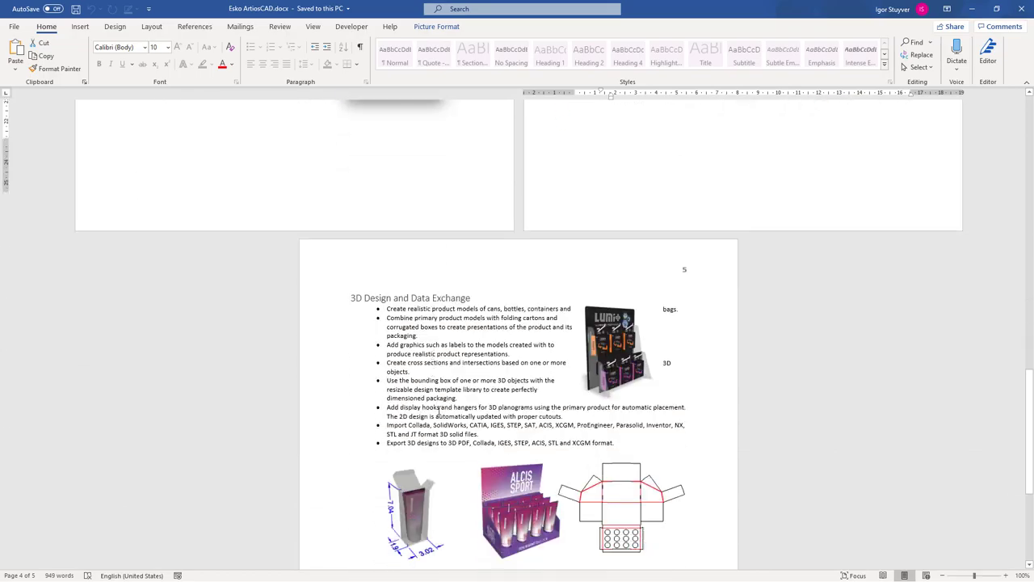
{"action": "left_click", "coordinate": [626, 333]}
{"action": "key", "text": "alt+Tab"}
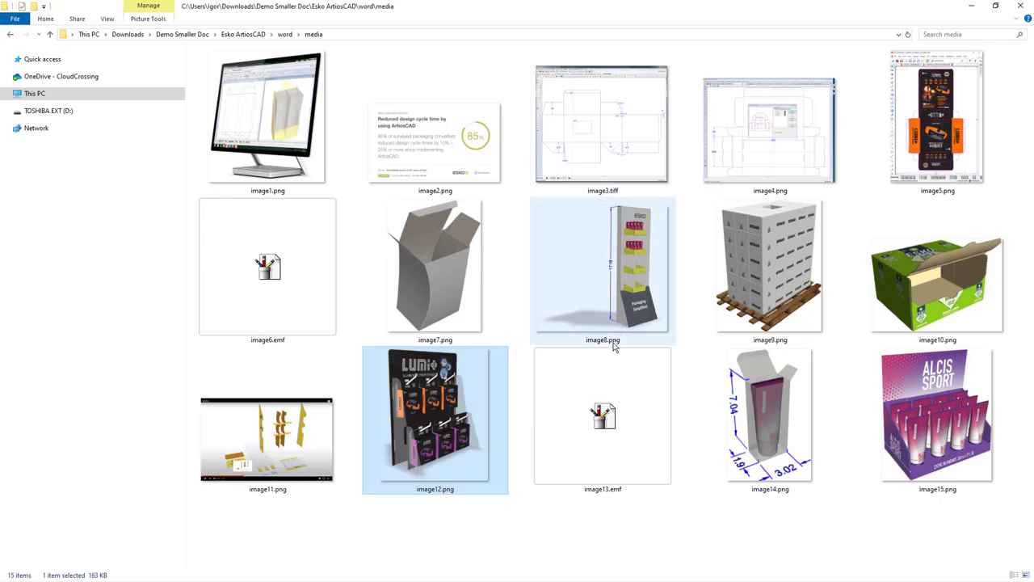
{"action": "left_click", "coordinate": [610, 396]}
{"action": "left_click", "coordinate": [773, 391]}
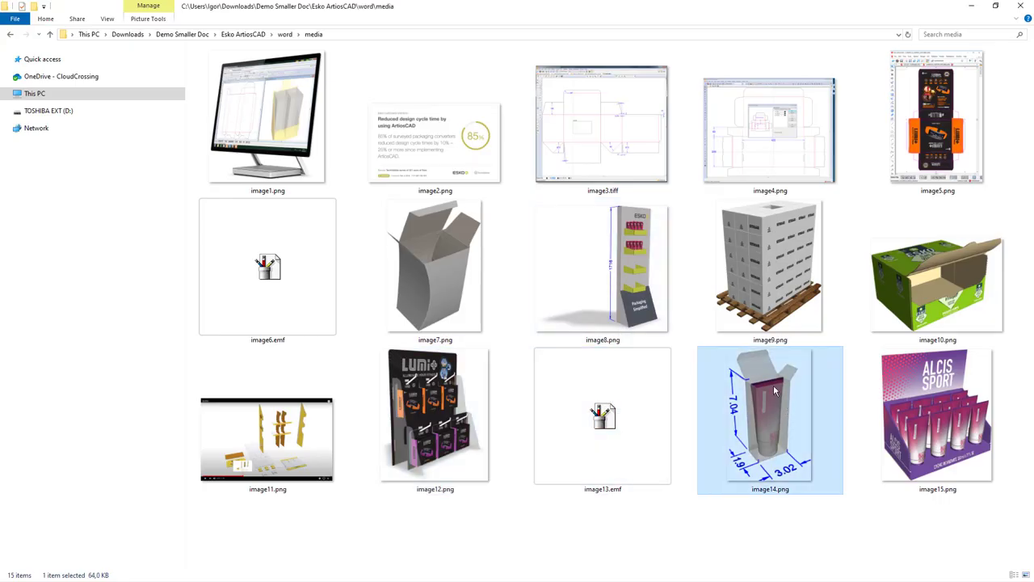
{"action": "key", "text": "alt+Tab"}
{"action": "key", "text": "alt+Tab"}
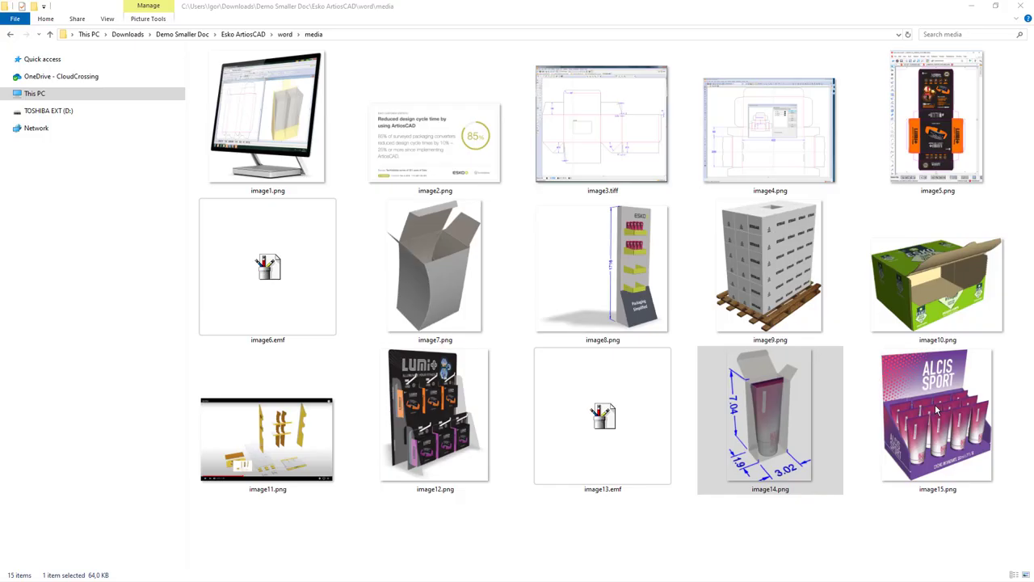
{"action": "left_click", "coordinate": [929, 400]}
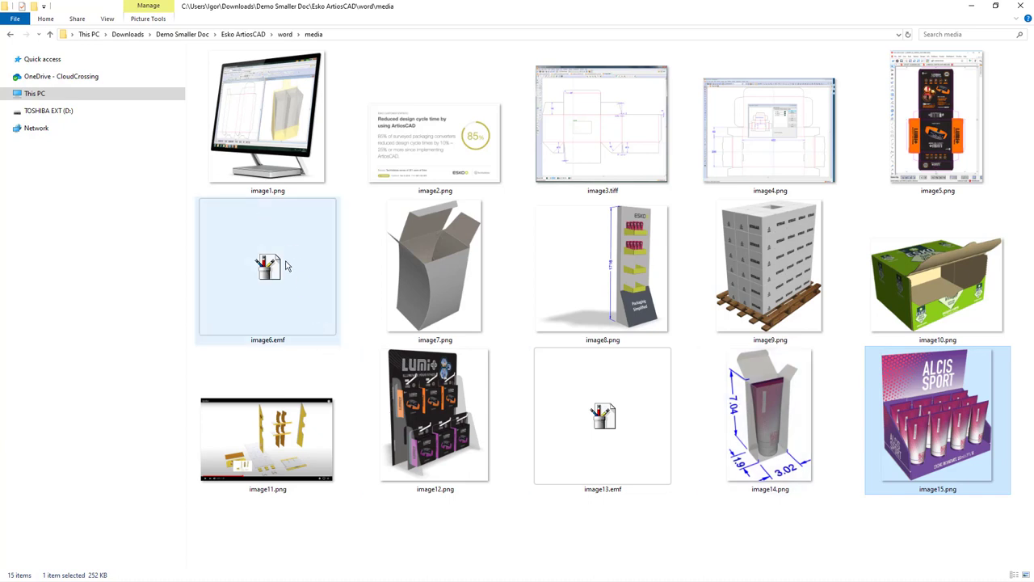
Step: Show the media folder's files in the Content layout and compare the sizes of image6.emf and image3.tiff
{"action": "mouse_move", "coordinate": [285, 267]}
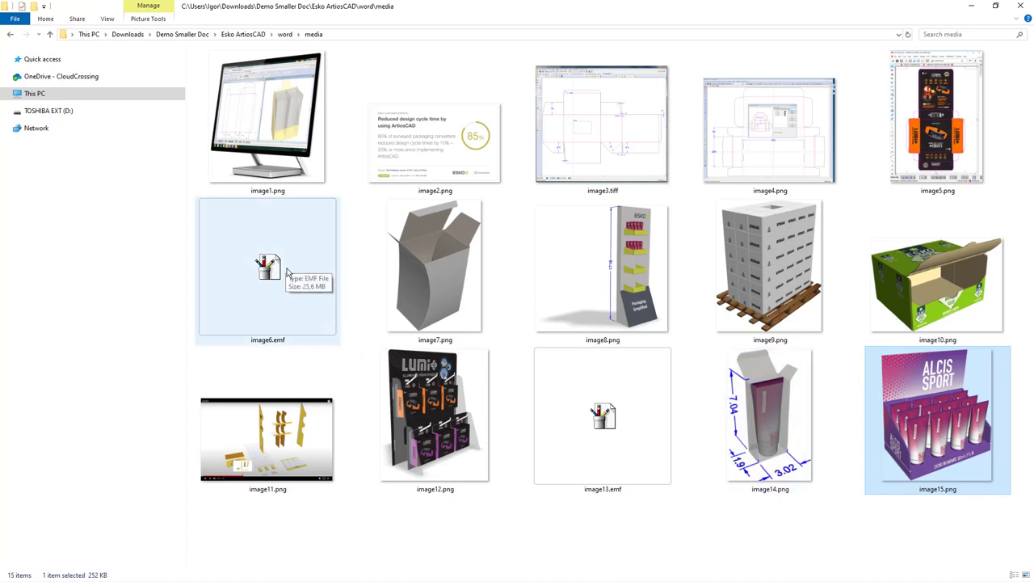
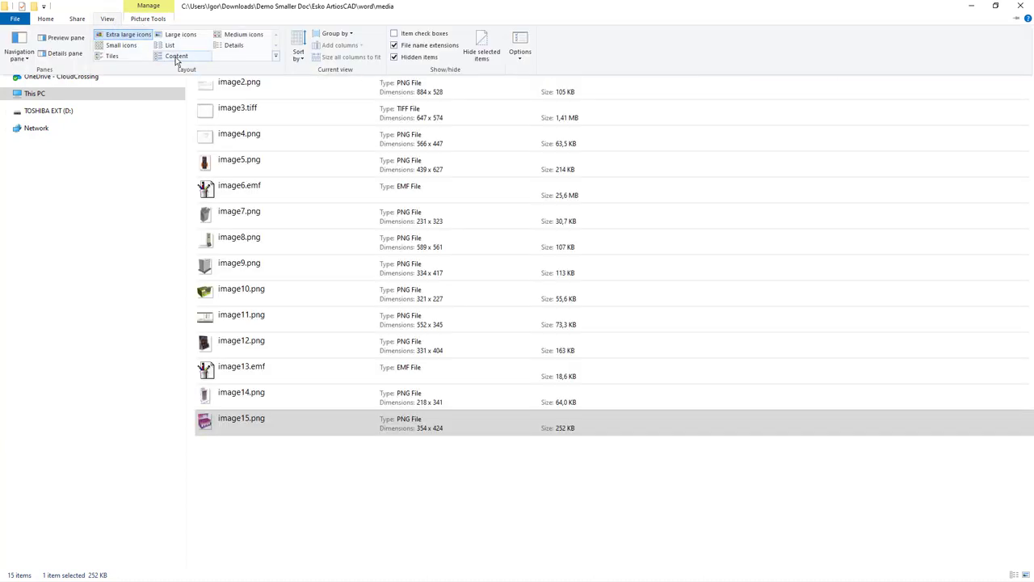
{"action": "left_click", "coordinate": [319, 196]}
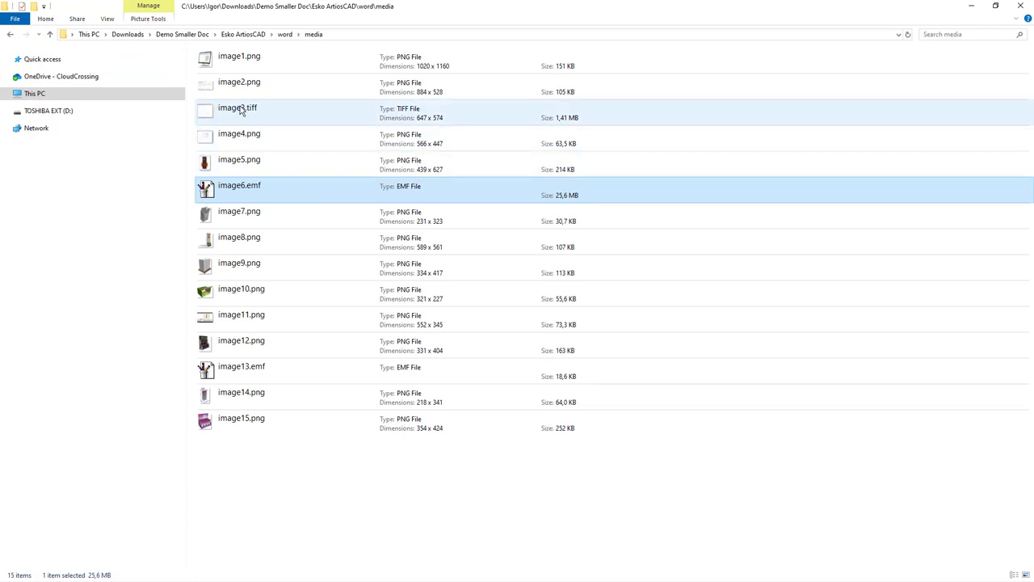
{"action": "left_click", "coordinate": [273, 113]}
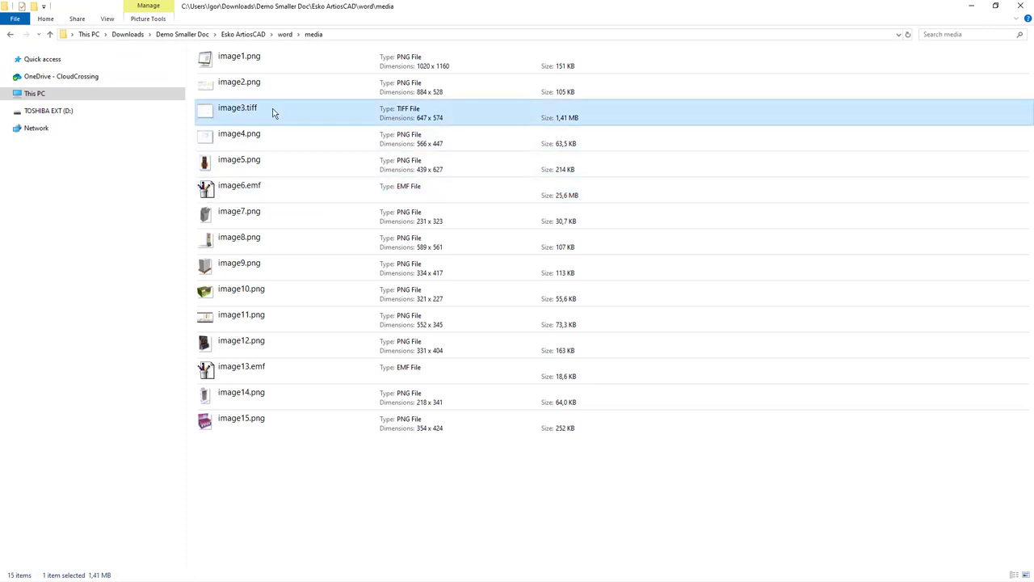
{"action": "left_click", "coordinate": [259, 188]}
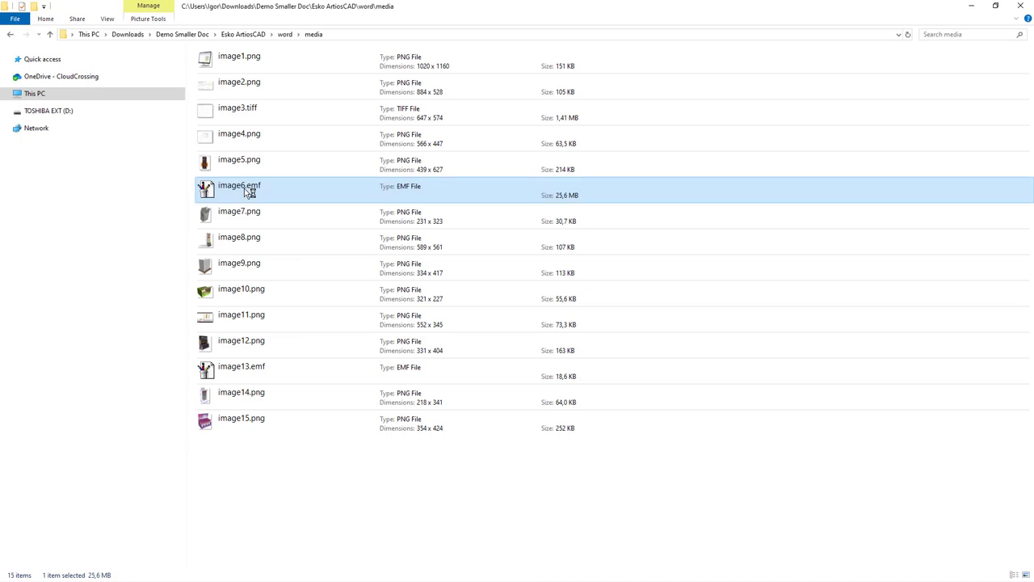
Step: Reopen image6.emf in Paint, look through the whole drawing and close it again
{"action": "double_click", "coordinate": [244, 189]}
{"action": "scroll", "coordinate": [244, 188], "scroll_direction": "down", "scroll_amount": 3}
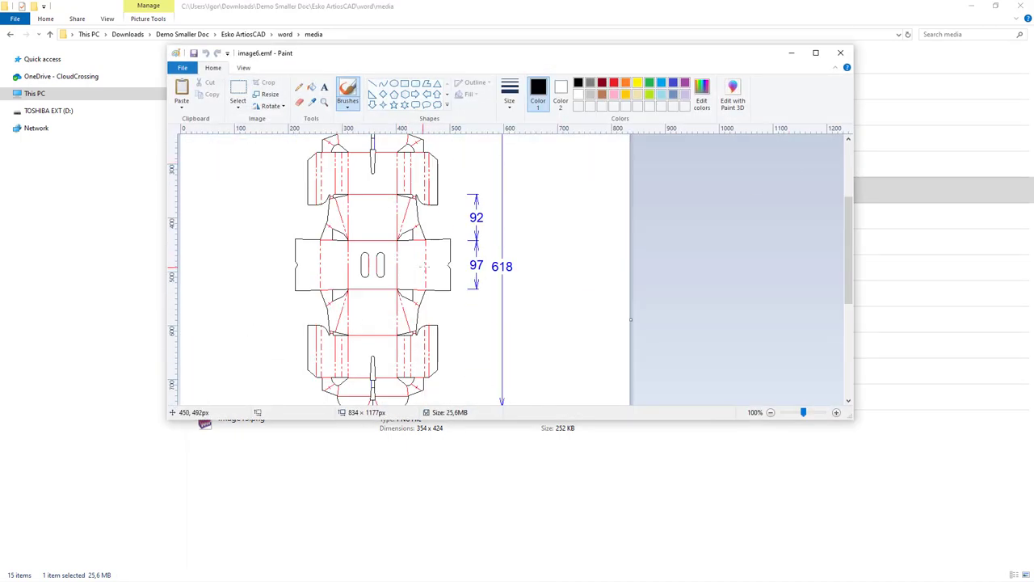
{"action": "scroll", "coordinate": [785, 172], "scroll_direction": "up", "scroll_amount": 3}
{"action": "left_click", "coordinate": [841, 53]}
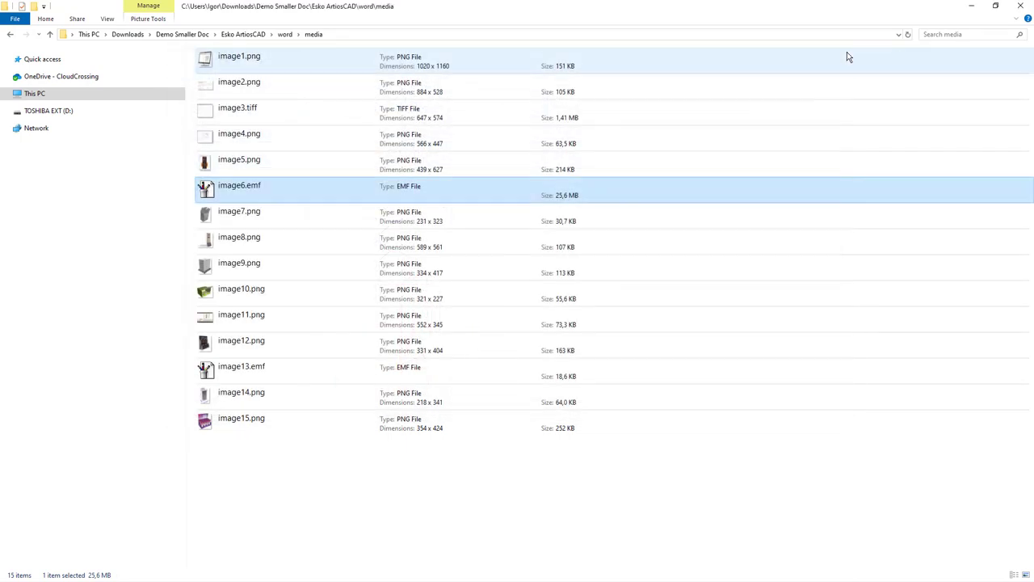
Step: Switch to Word and select the ArtiosCAD drawing picture beside the Reporting section on page 3
{"action": "key", "text": "alt+Tab"}
{"action": "scroll", "coordinate": [544, 229], "scroll_direction": "up", "scroll_amount": 5}
{"action": "scroll", "coordinate": [545, 229], "scroll_direction": "up", "scroll_amount": 1}
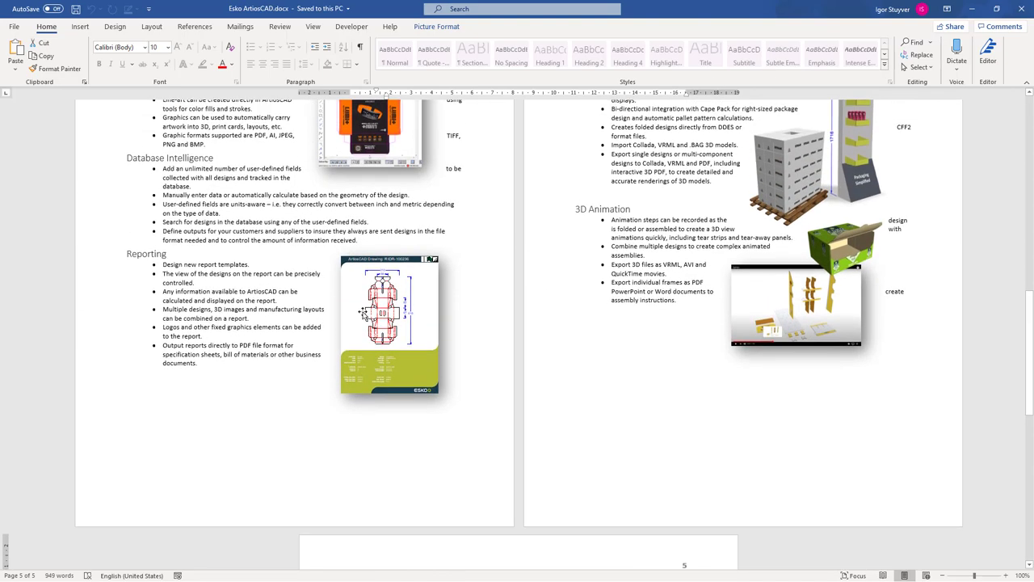
{"action": "left_click", "coordinate": [396, 311]}
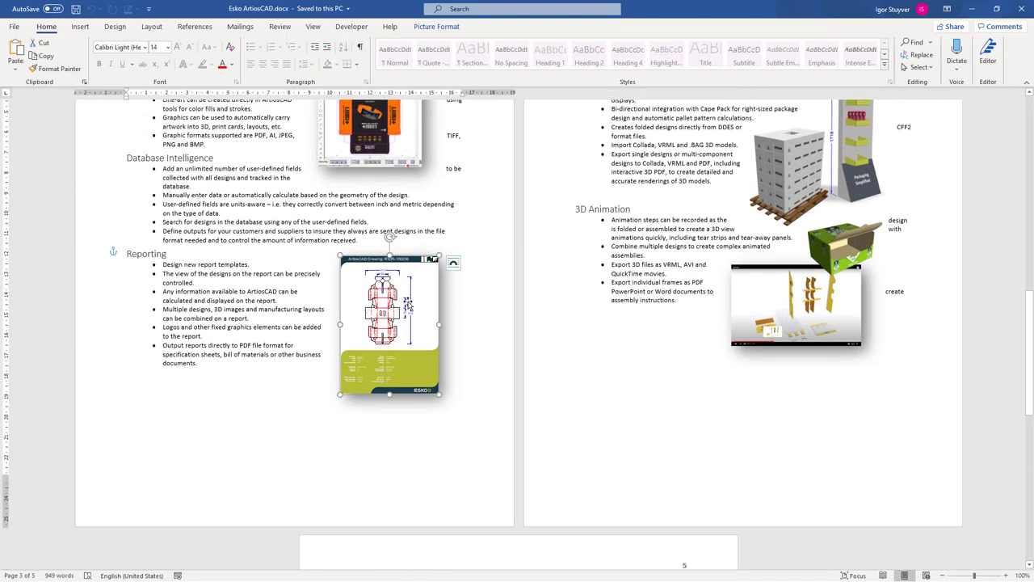
Step: Save the selected ArtiosCAD drawing picture as img1 in PNG format in the Demo Smaller Doc folder under Downloads
{"action": "right_click", "coordinate": [391, 299]}
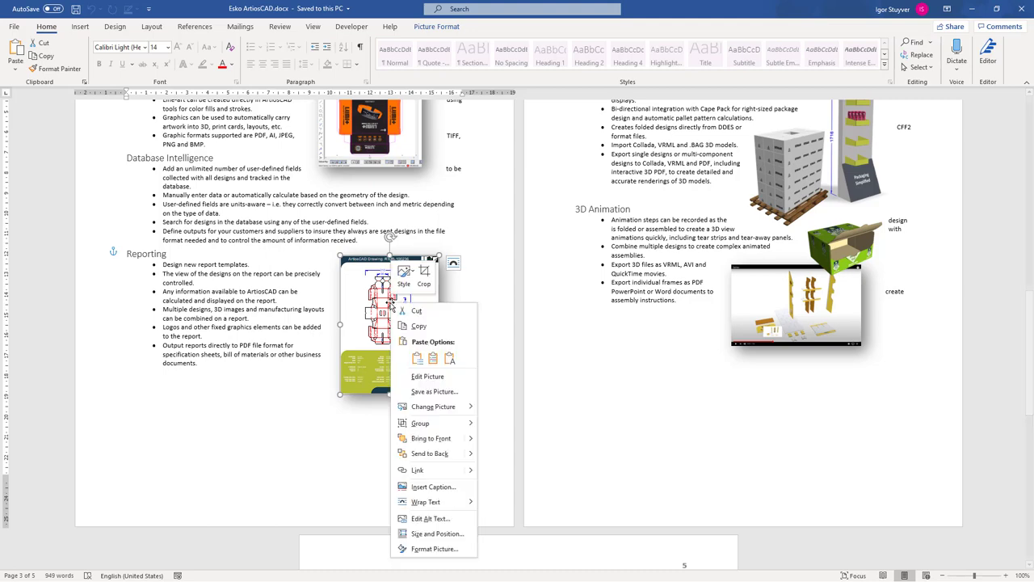
{"action": "left_click", "coordinate": [442, 393]}
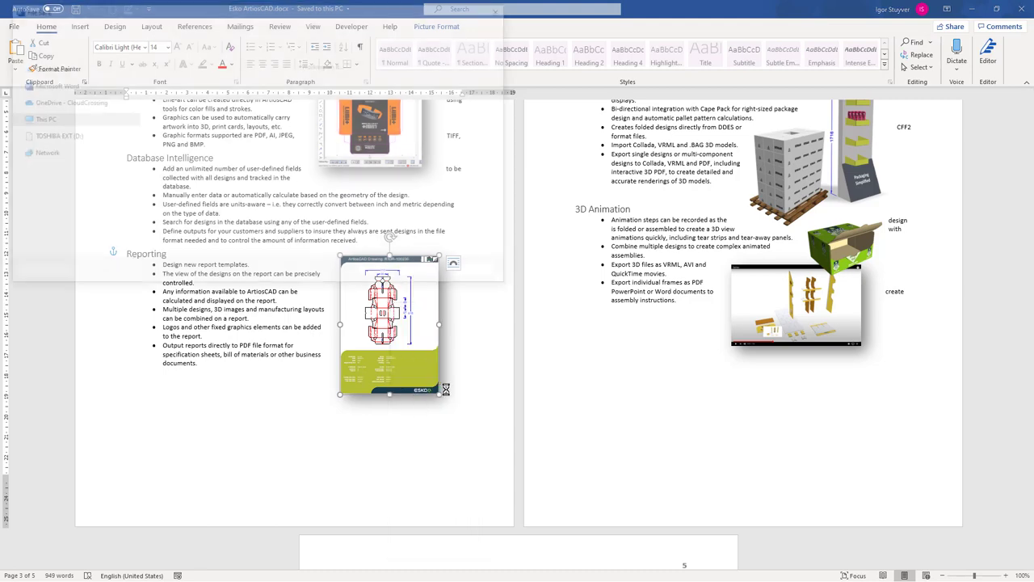
{"action": "scroll", "coordinate": [129, 79], "scroll_direction": "up", "scroll_amount": 1}
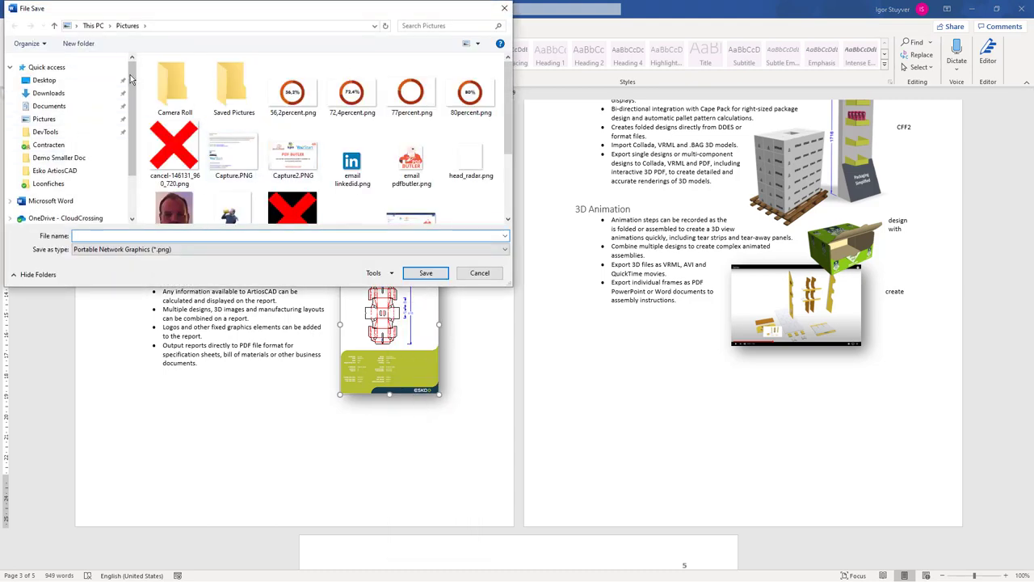
{"action": "left_click", "coordinate": [47, 93]}
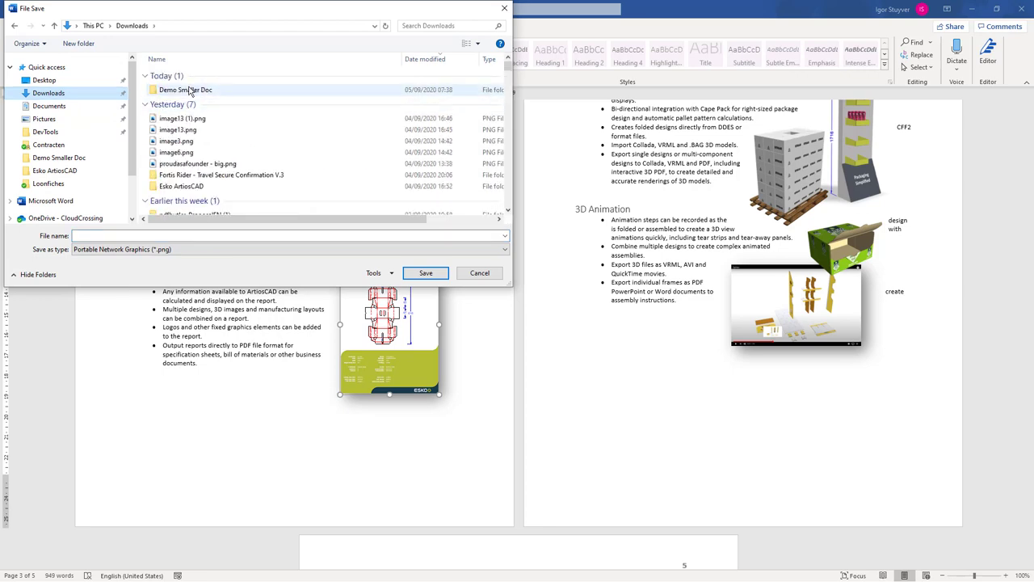
{"action": "double_click", "coordinate": [202, 92]}
{"action": "left_click", "coordinate": [107, 236]}
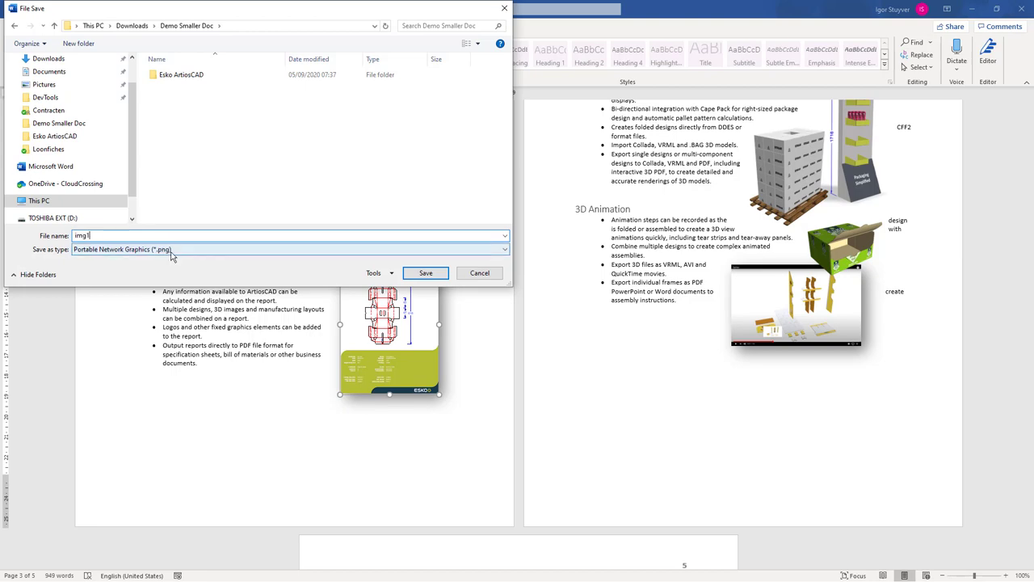
{"action": "left_click", "coordinate": [419, 275]}
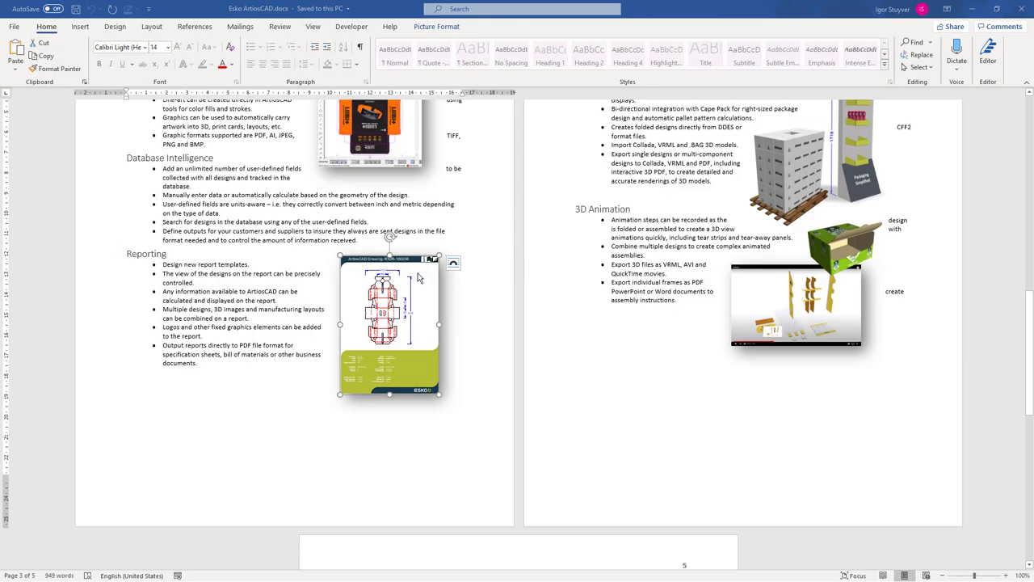
Step: Switch to File Explorer and check the file size of img1.png in the Demo Smaller Doc folder
{"action": "key", "text": "alt+Tab"}
{"action": "left_click", "coordinate": [182, 34]}
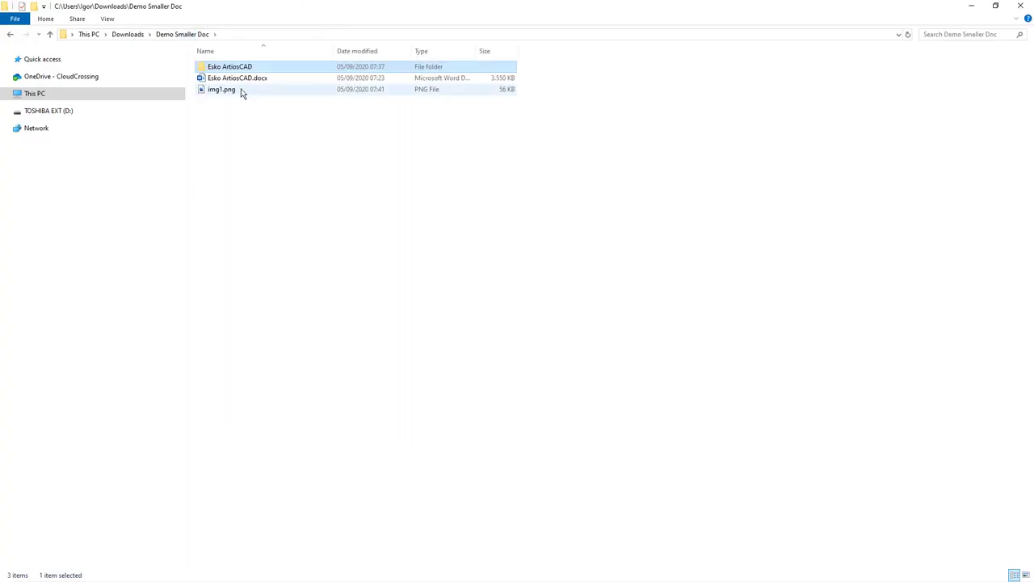
{"action": "left_click", "coordinate": [234, 90]}
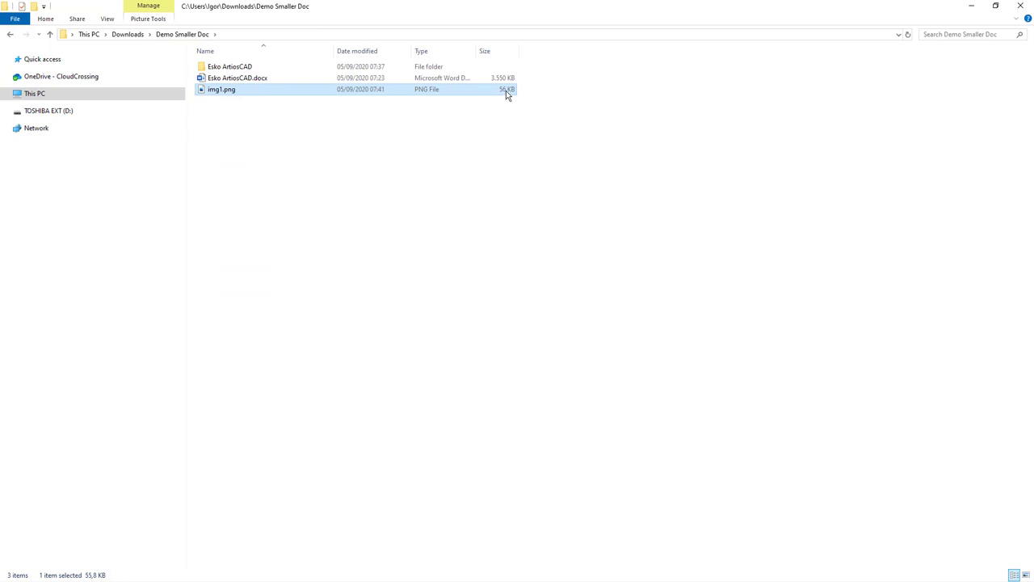
Step: Return to Word and replace the drawing picture beside the Reporting section with img1.png from the Demo Smaller Doc folder
{"action": "key", "text": "alt+Tab"}
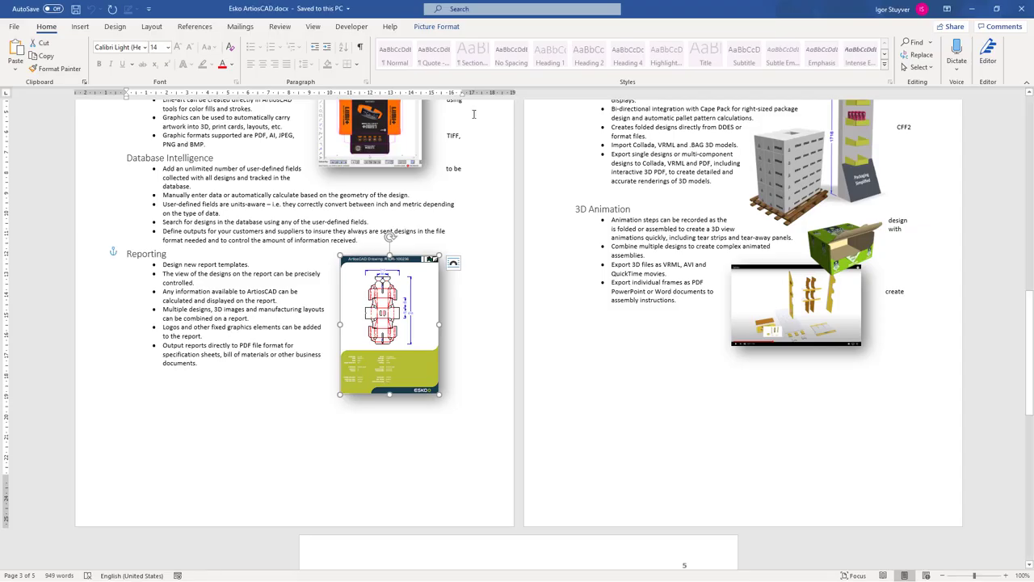
{"action": "right_click", "coordinate": [399, 301]}
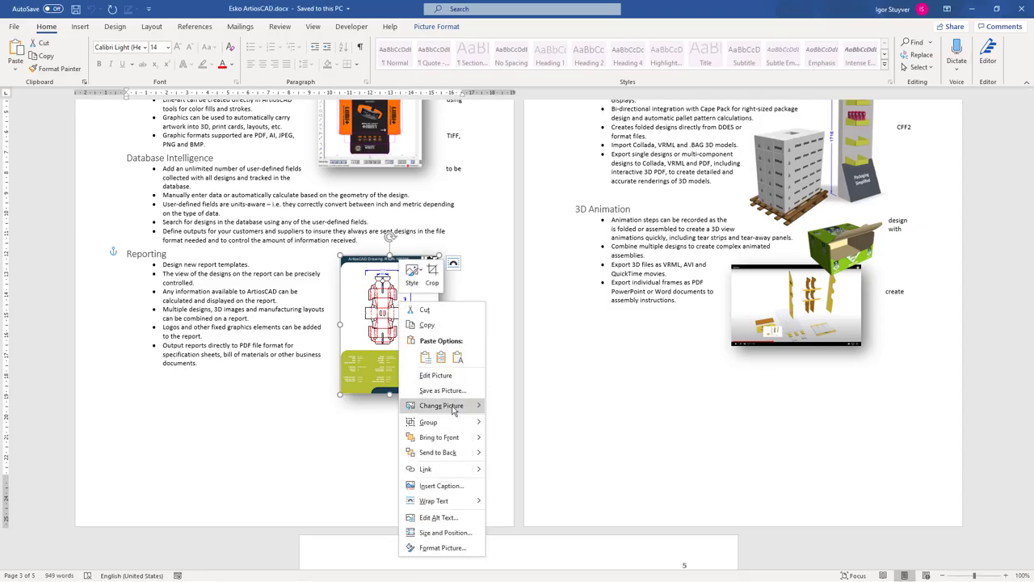
{"action": "mouse_move", "coordinate": [449, 404]}
{"action": "left_click", "coordinate": [539, 408]}
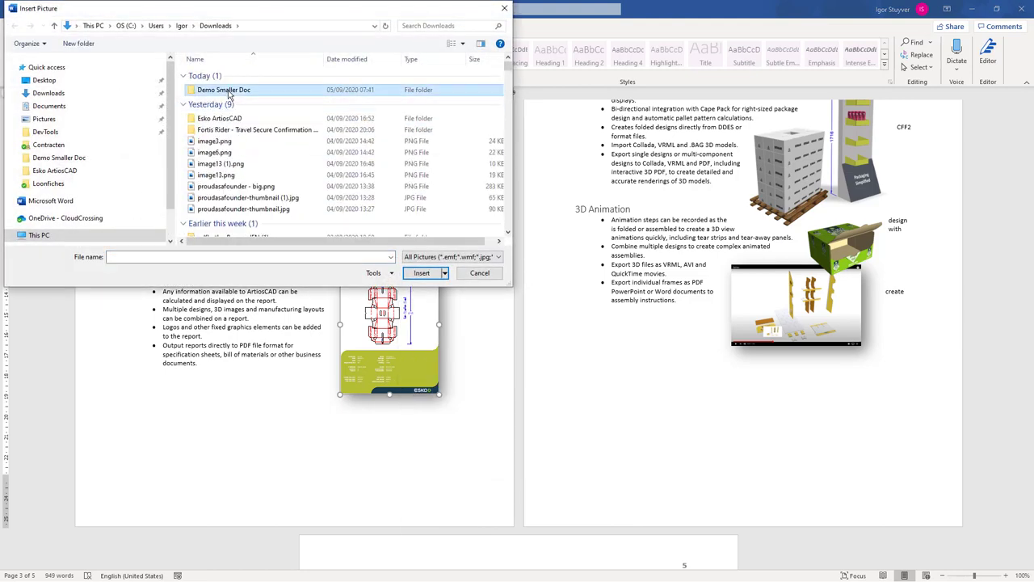
{"action": "double_click", "coordinate": [224, 90]}
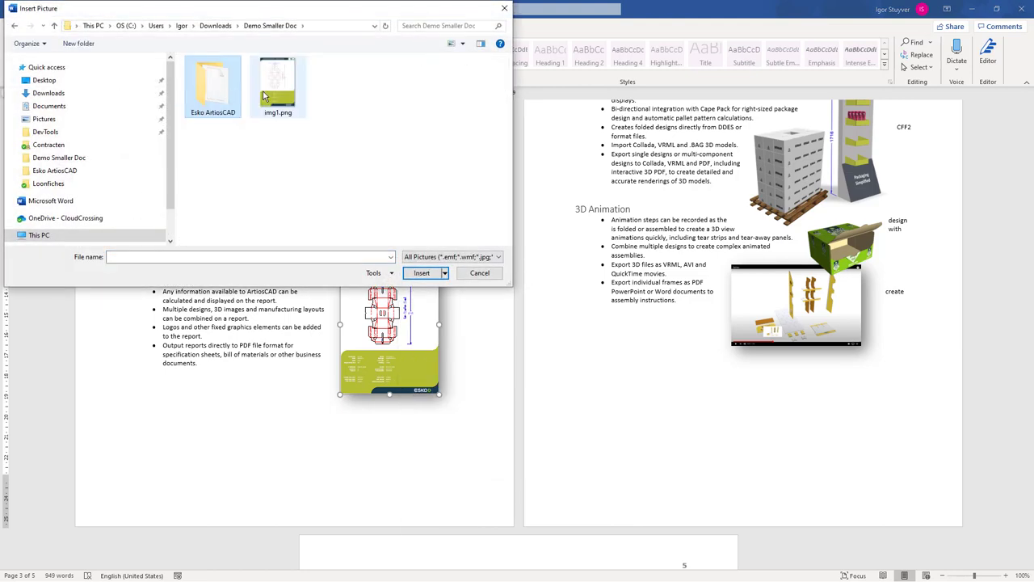
{"action": "double_click", "coordinate": [277, 89]}
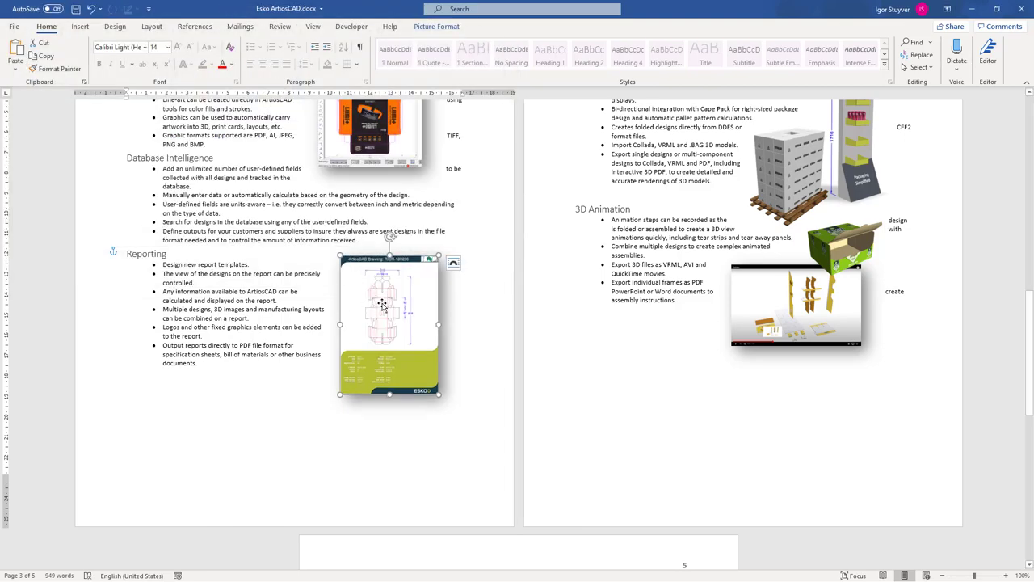
Step: Open the extracted word\media folder in File Explorer, compare image6.emf and image13.emf, and view image13.emf in Paint
{"action": "scroll", "coordinate": [464, 316], "scroll_direction": "up", "scroll_amount": 1}
{"action": "scroll", "coordinate": [464, 316], "scroll_direction": "up", "scroll_amount": 3}
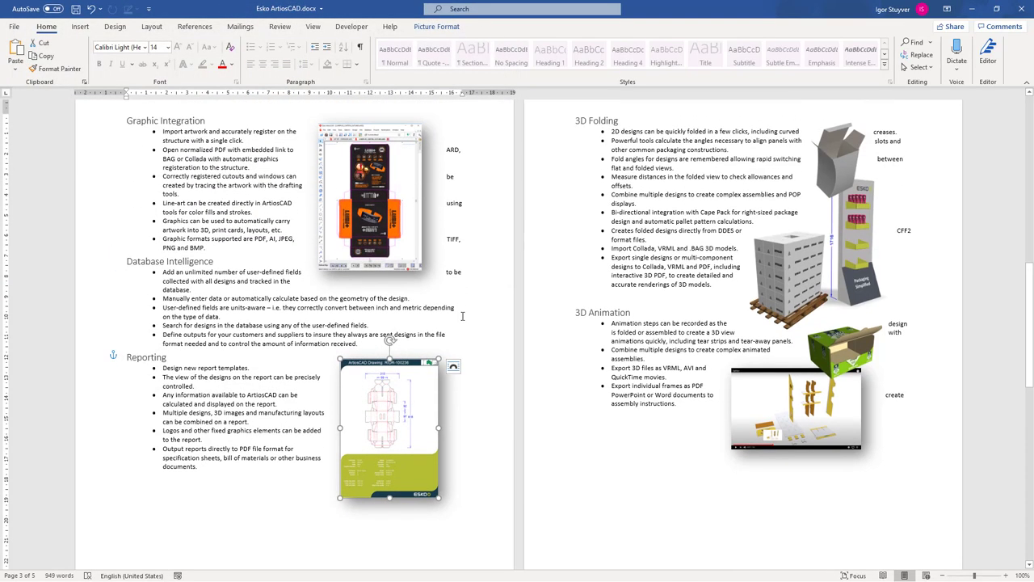
{"action": "scroll", "coordinate": [462, 316], "scroll_direction": "down", "scroll_amount": 10}
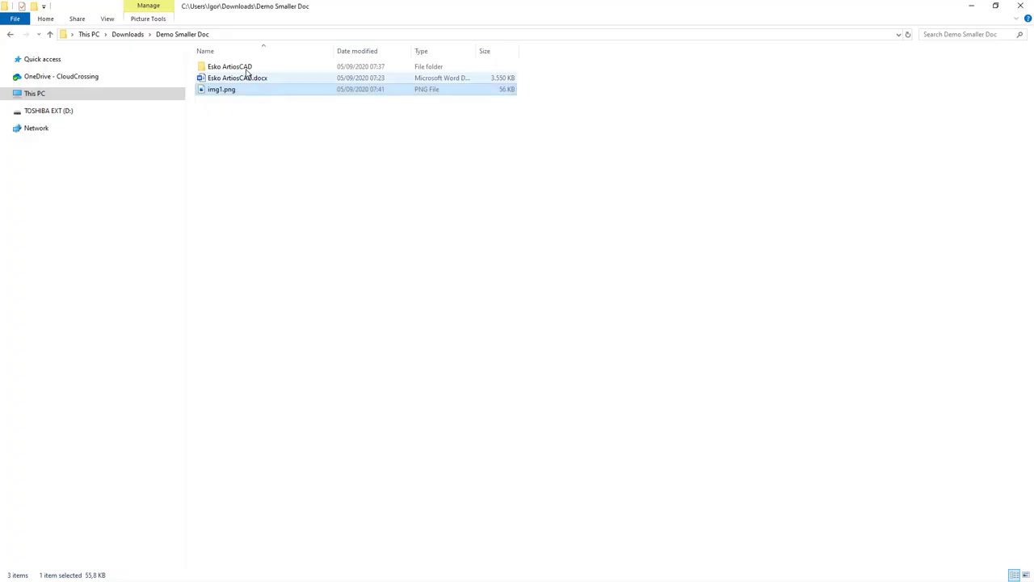
{"action": "double_click", "coordinate": [235, 68]}
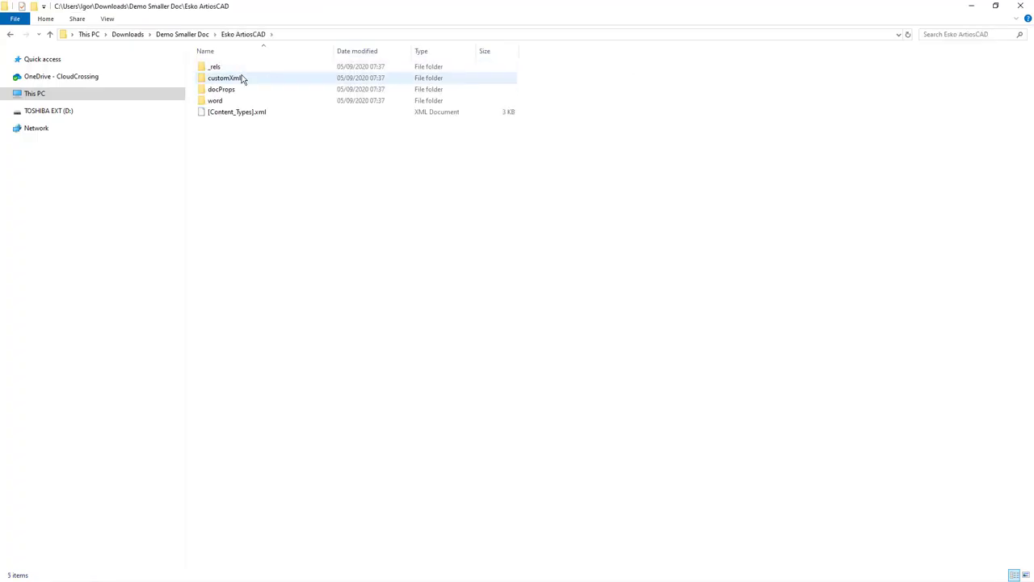
{"action": "double_click", "coordinate": [227, 102]}
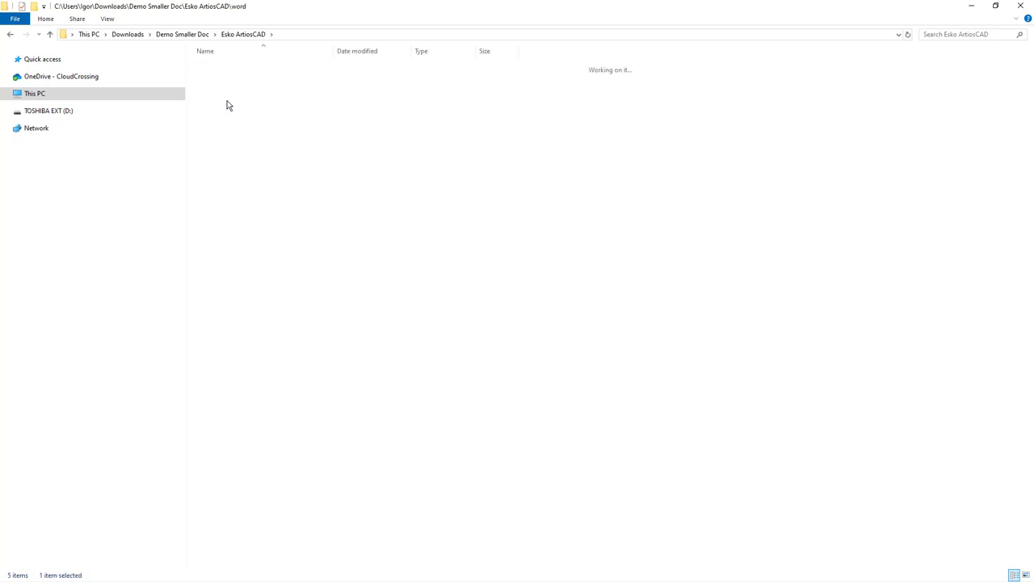
{"action": "double_click", "coordinate": [227, 79]}
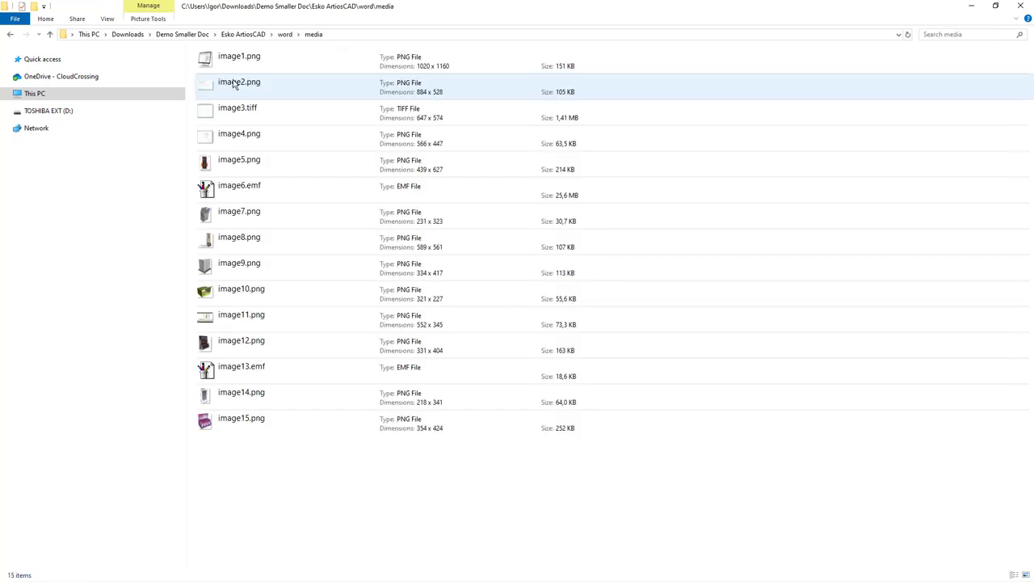
{"action": "left_click", "coordinate": [247, 191]}
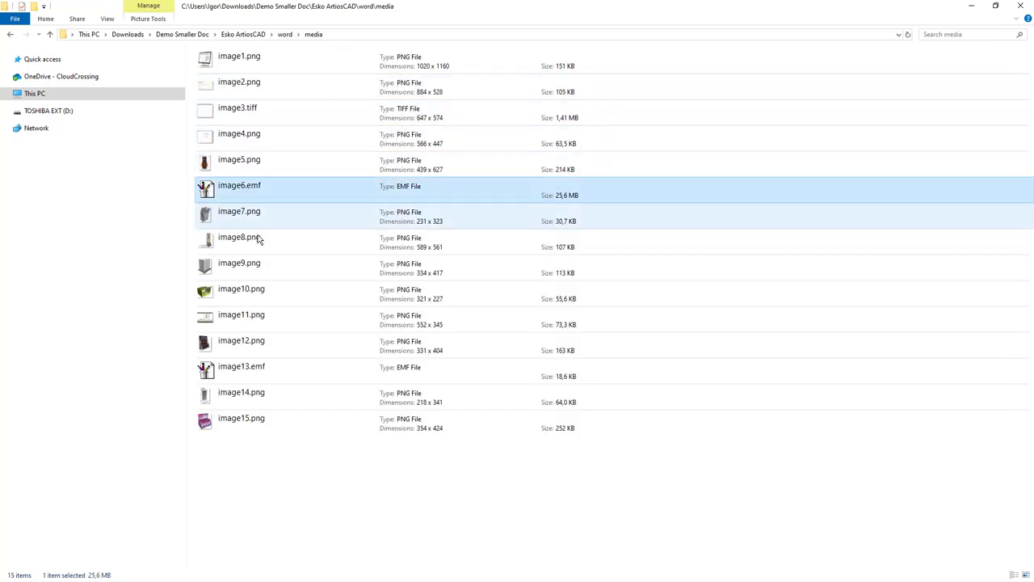
{"action": "double_click", "coordinate": [242, 370]}
{"action": "scroll", "coordinate": [401, 321], "scroll_direction": "down", "scroll_amount": 6}
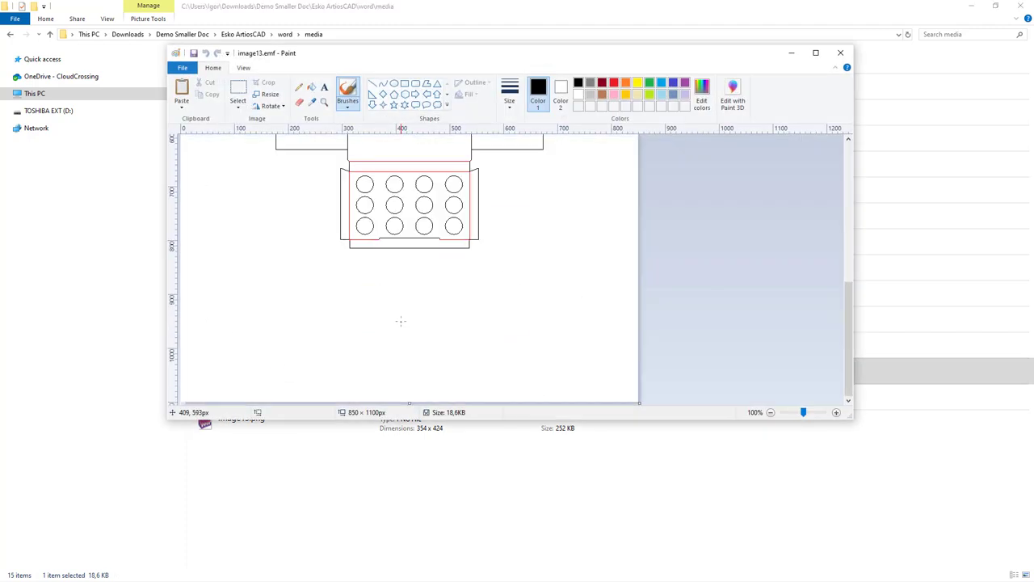
{"action": "scroll", "coordinate": [401, 321], "scroll_direction": "up", "scroll_amount": 3}
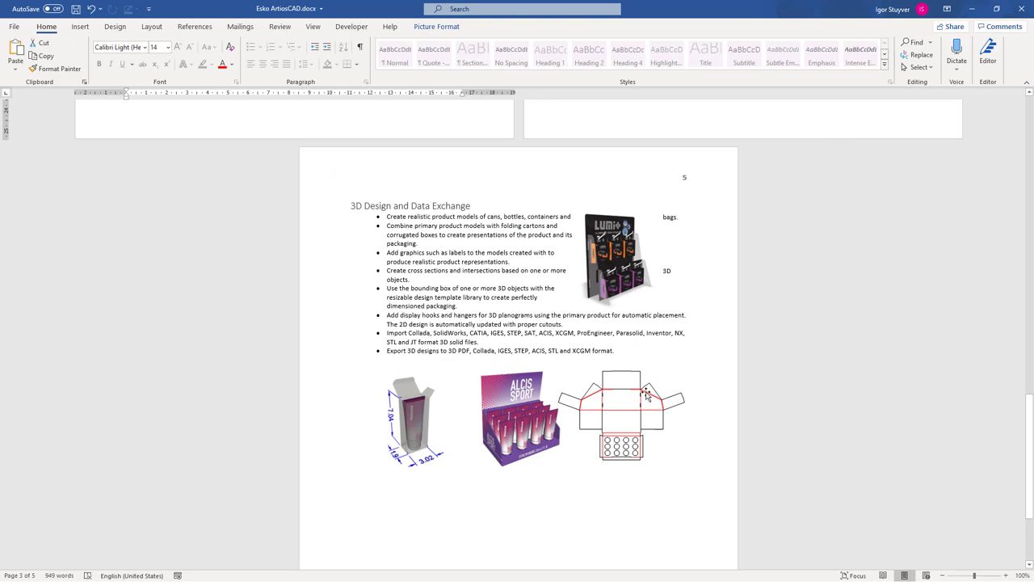
Step: Save the flat carton drawing on page 5 in Word as img2.png in the Demo Smaller Doc folder
{"action": "left_click", "coordinate": [613, 400]}
{"action": "right_click", "coordinate": [613, 400]}
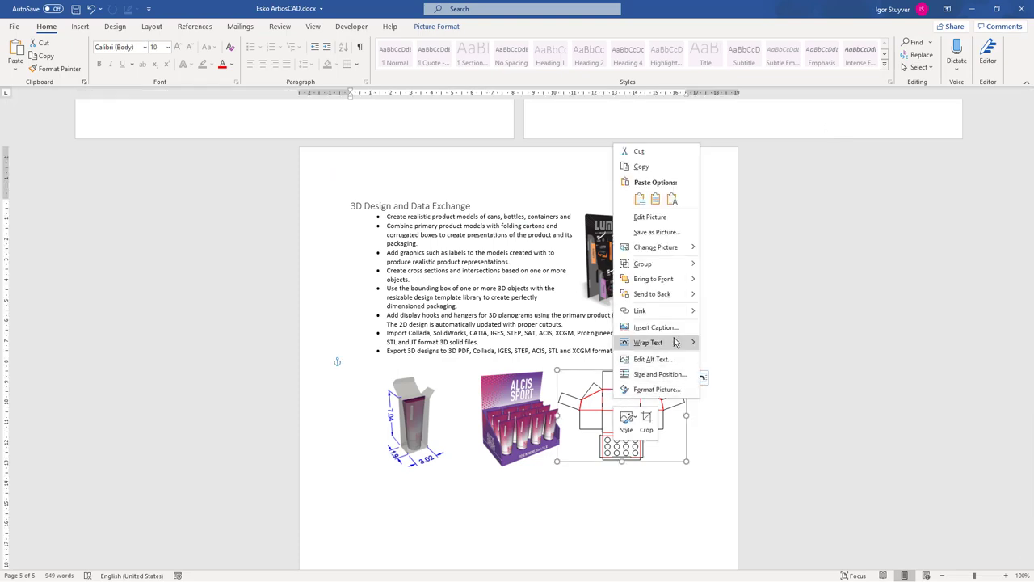
{"action": "left_click", "coordinate": [670, 234]}
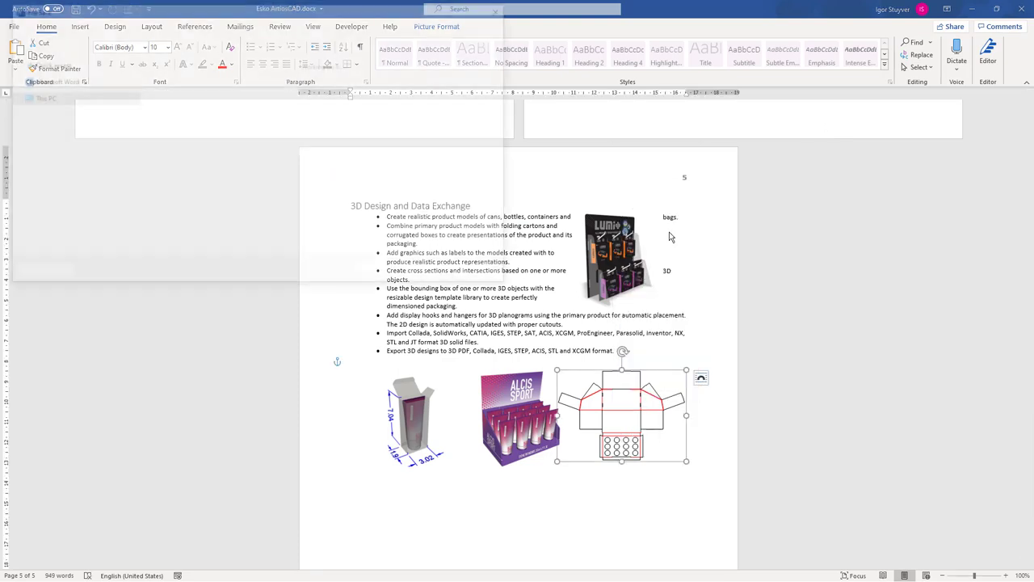
{"action": "scroll", "coordinate": [57, 89], "scroll_direction": "up", "scroll_amount": 1}
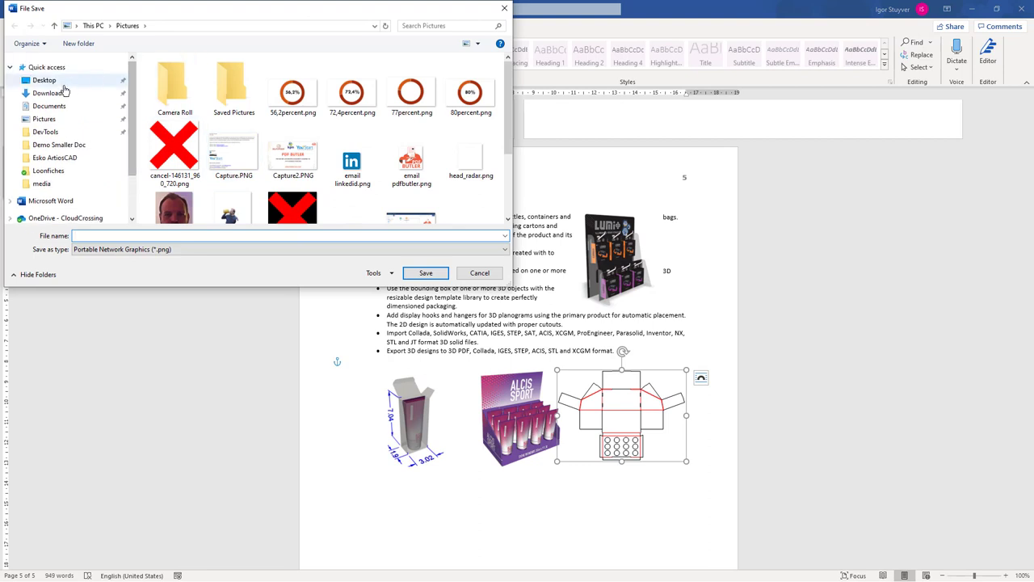
{"action": "left_click", "coordinate": [50, 92]}
{"action": "double_click", "coordinate": [174, 89]}
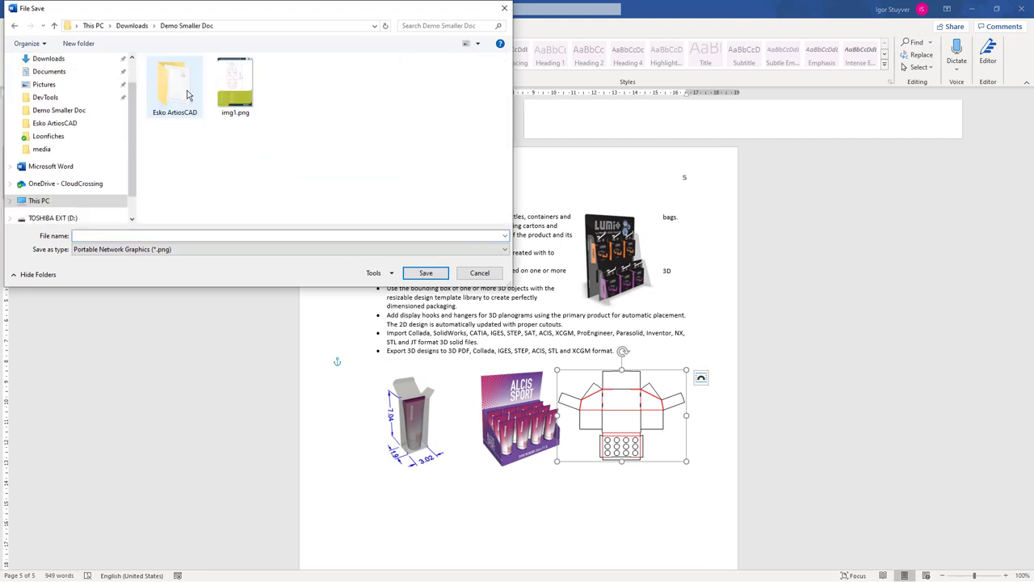
{"action": "left_click", "coordinate": [235, 85]}
{"action": "left_click", "coordinate": [129, 236]}
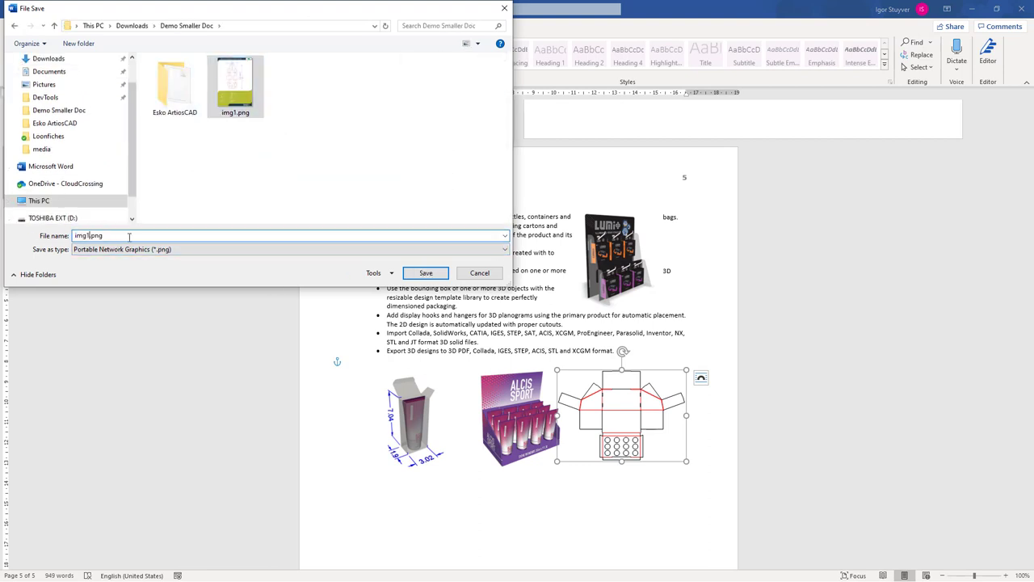
{"action": "type", "text": "2"}
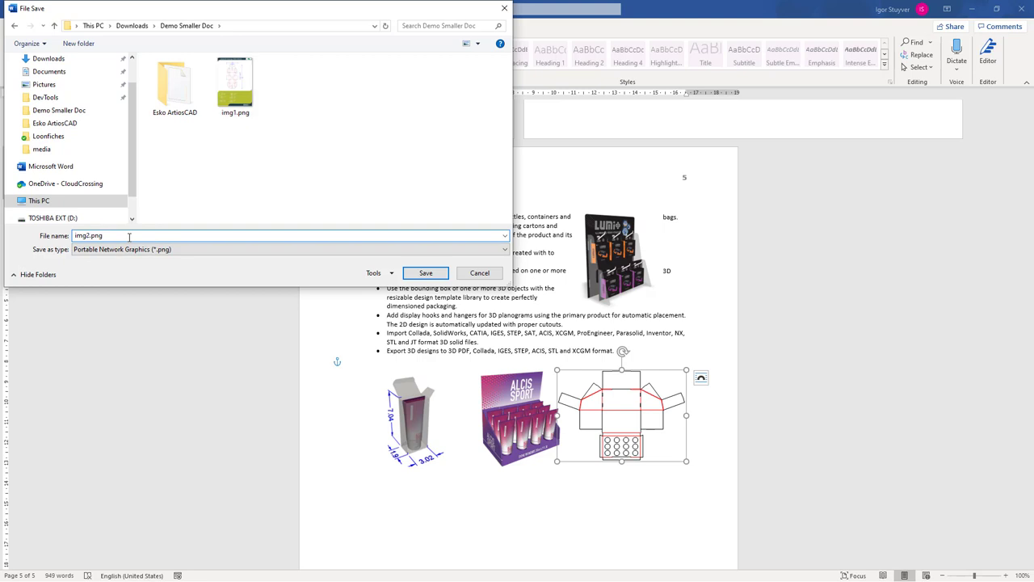
{"action": "key", "text": "Return"}
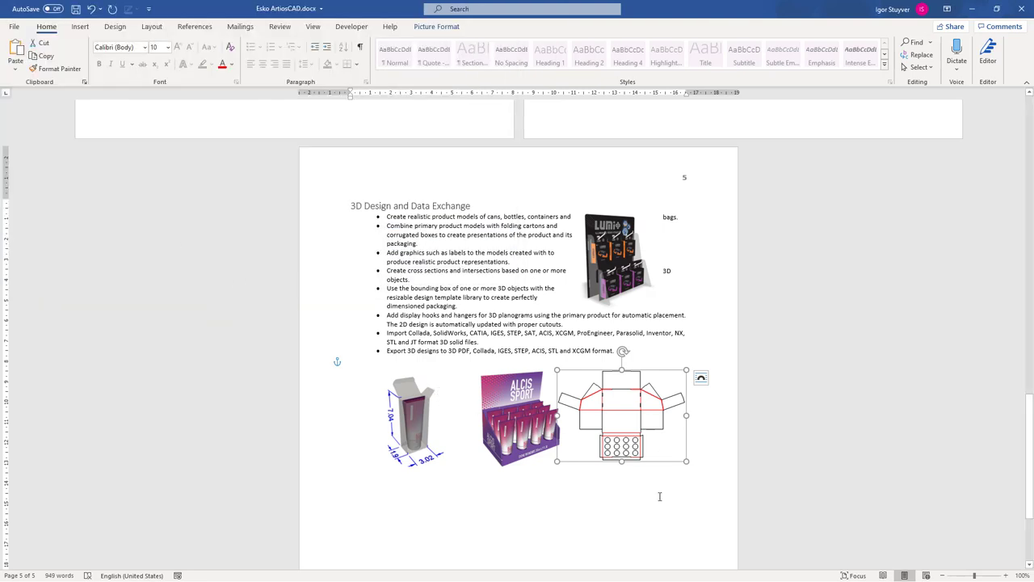
Step: Replace the flat carton drawing on page 5 with img2.png and enlarge it to about the original drawing's size
{"action": "left_click", "coordinate": [659, 495]}
{"action": "right_click", "coordinate": [626, 423]}
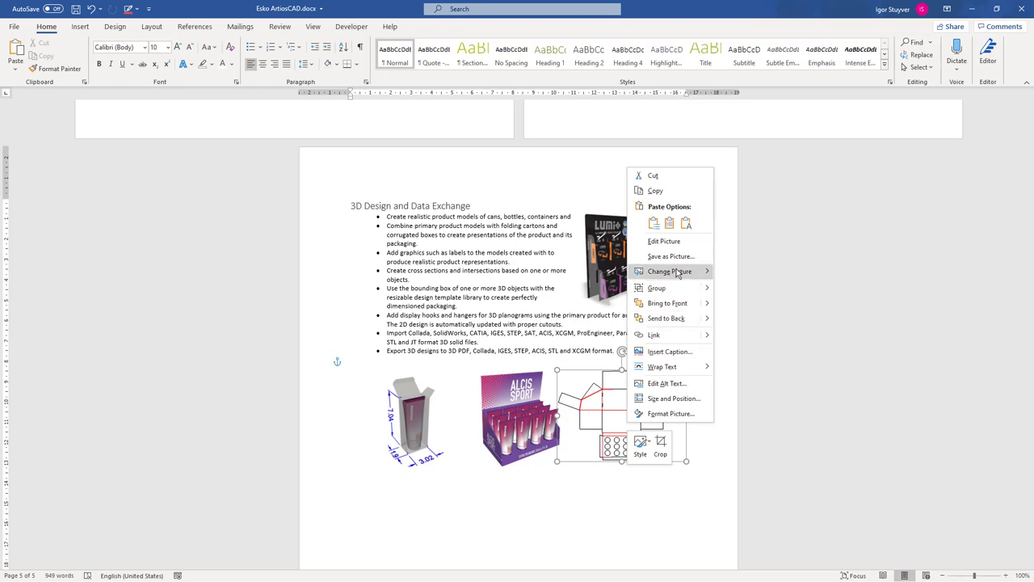
{"action": "mouse_move", "coordinate": [692, 275]}
{"action": "left_click", "coordinate": [756, 272]}
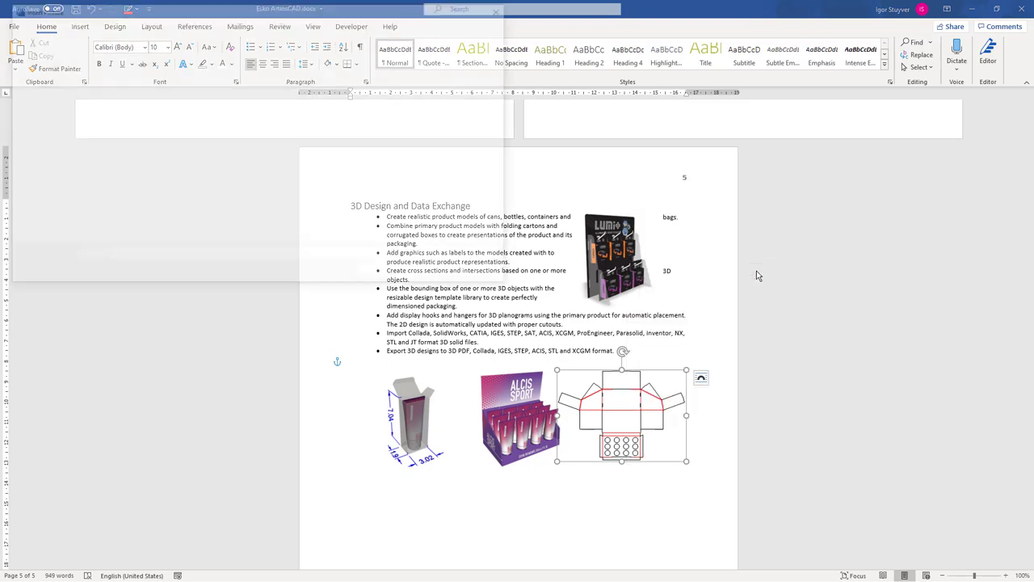
{"action": "double_click", "coordinate": [349, 103]}
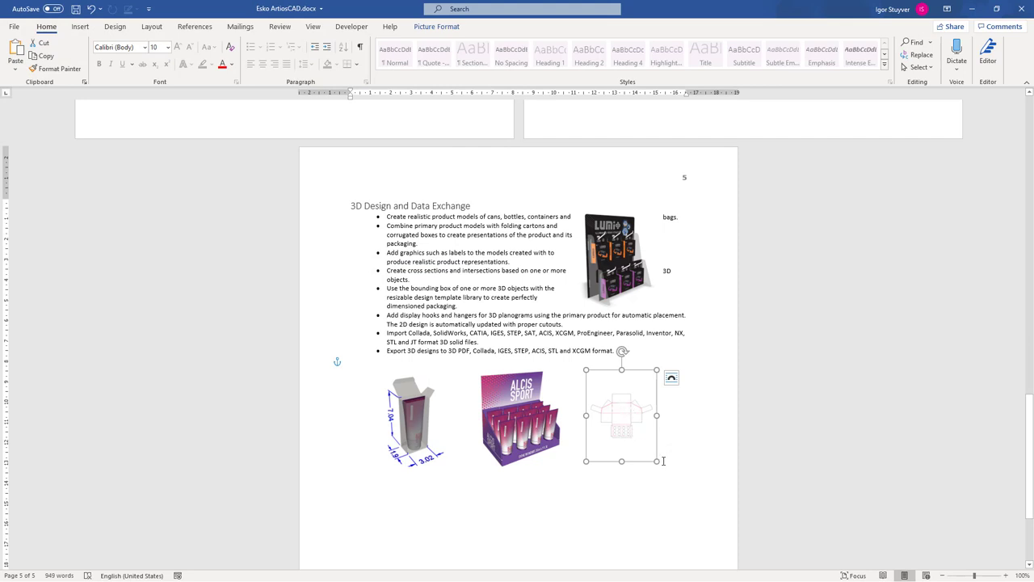
{"action": "left_click_drag", "start_coordinate": [656, 461], "coordinate": [688, 482]}
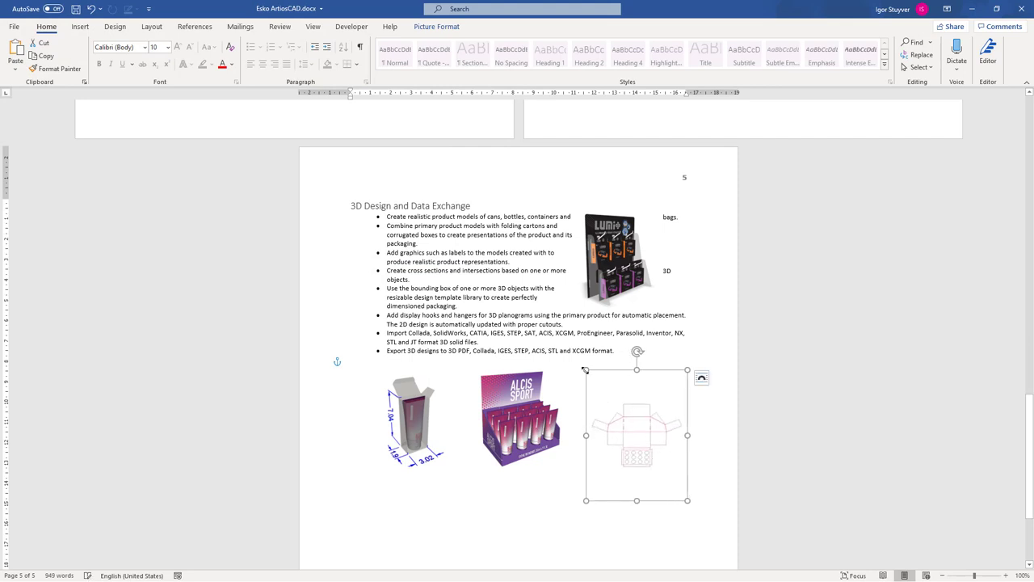
{"action": "left_click_drag", "start_coordinate": [585, 369], "coordinate": [563, 361]}
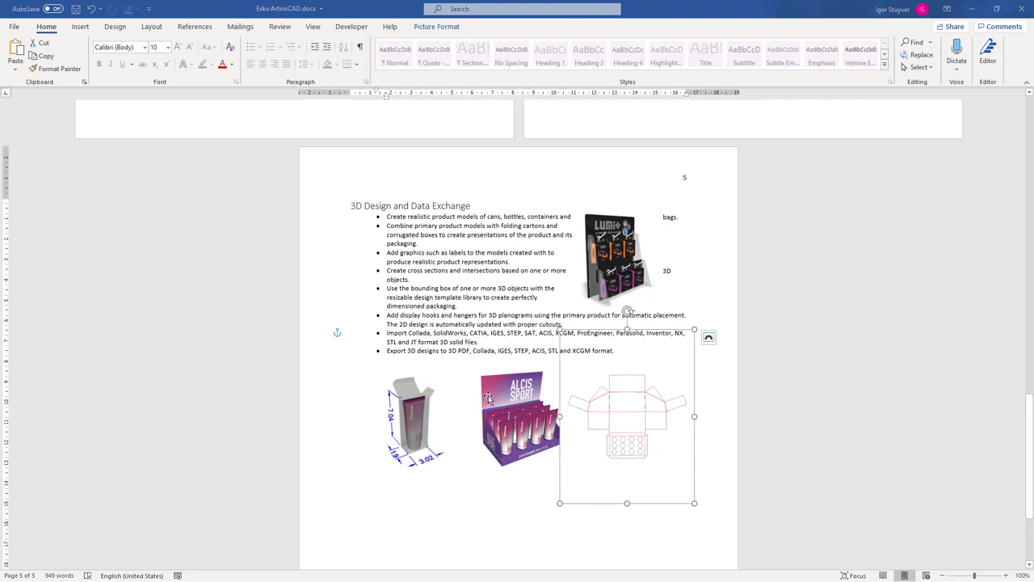
Step: Switch to the extracted word\media folder in File Explorer and view image3.tiff
{"action": "key", "text": "alt+Tab"}
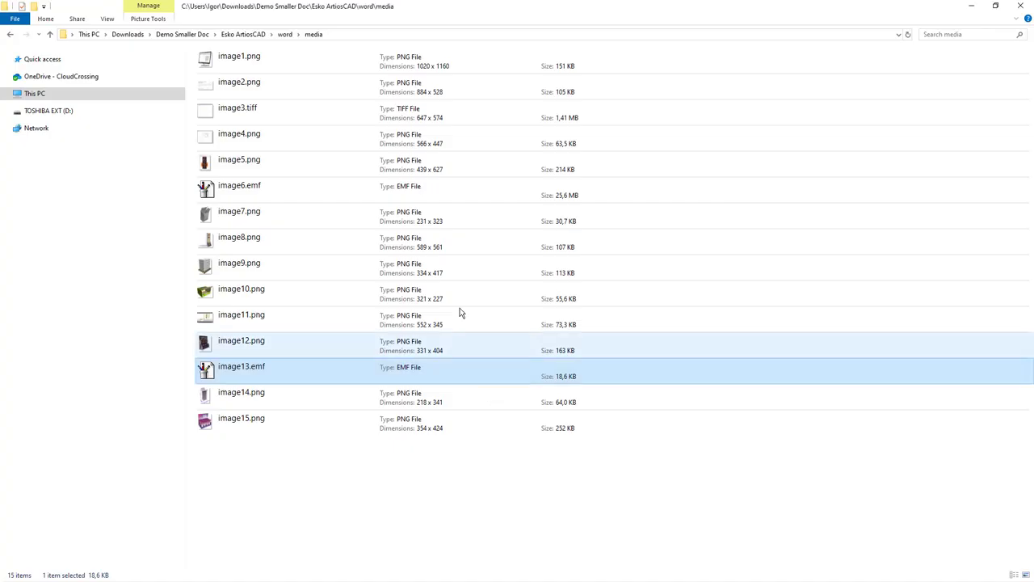
{"action": "left_click", "coordinate": [284, 118]}
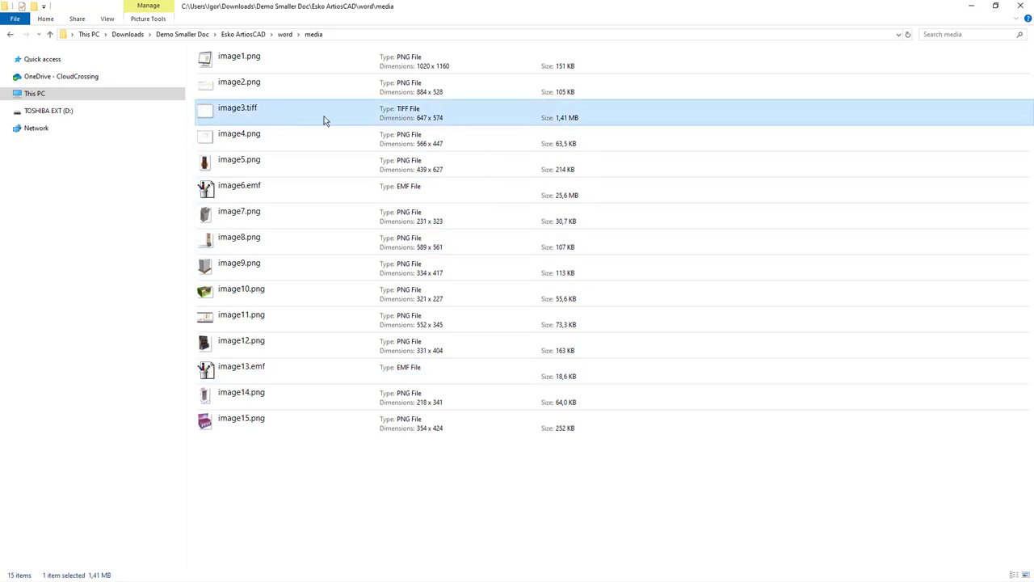
{"action": "double_click", "coordinate": [274, 119]}
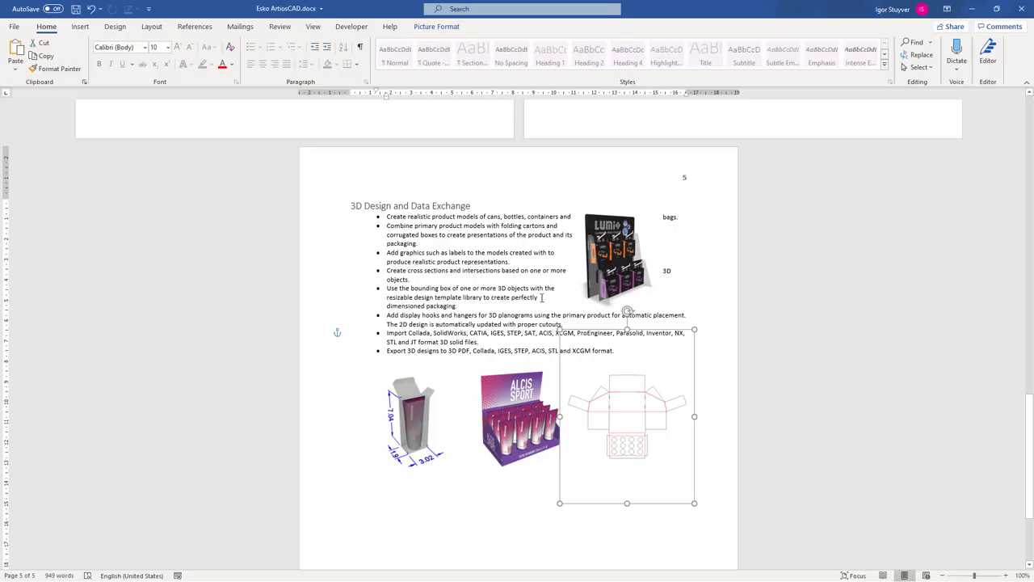
Step: Return to Word and save the picture beside the 2D Design section on page 2 as img3.png in the Demo Smaller Doc folder
{"action": "scroll", "coordinate": [542, 307], "scroll_direction": "up", "scroll_amount": 10}
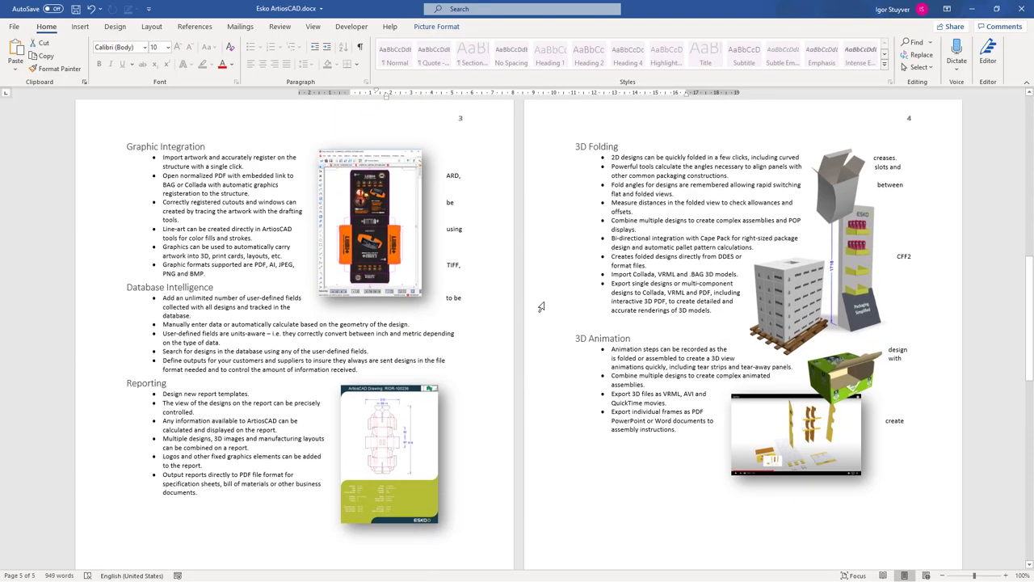
{"action": "scroll", "coordinate": [541, 307], "scroll_direction": "up", "scroll_amount": 10}
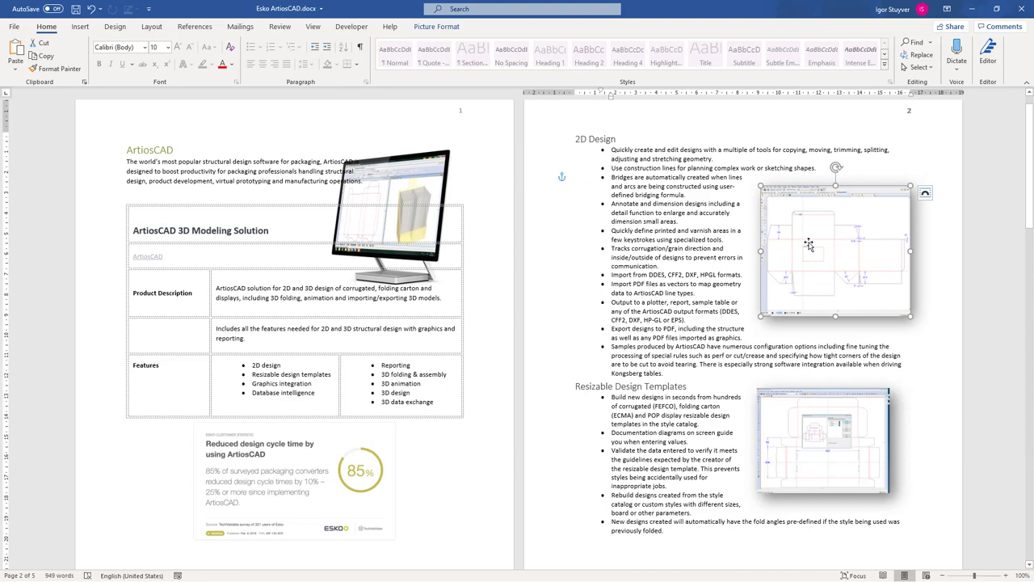
{"action": "right_click", "coordinate": [808, 243]}
{"action": "left_click", "coordinate": [852, 331]}
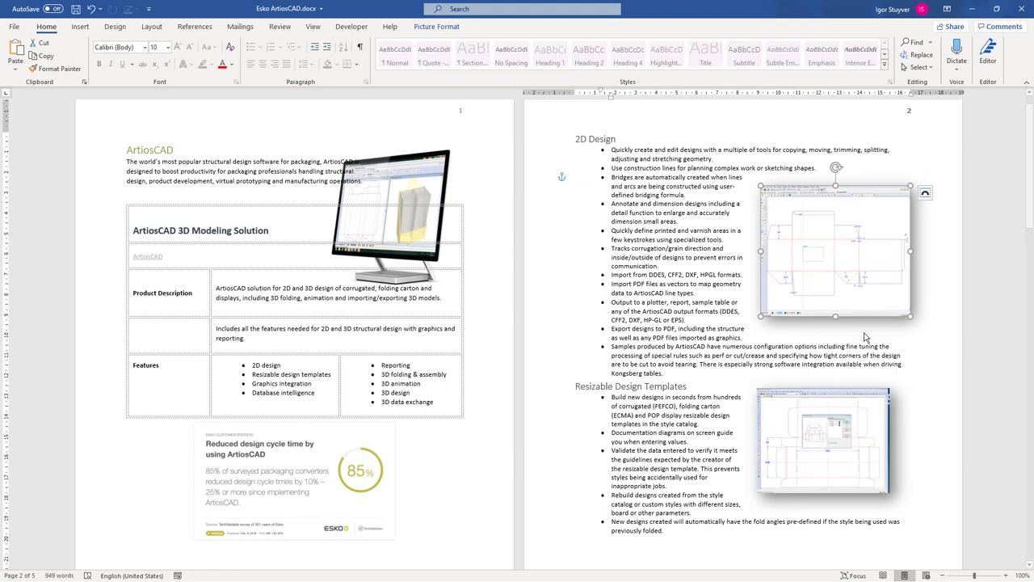
{"action": "left_click", "coordinate": [125, 252]}
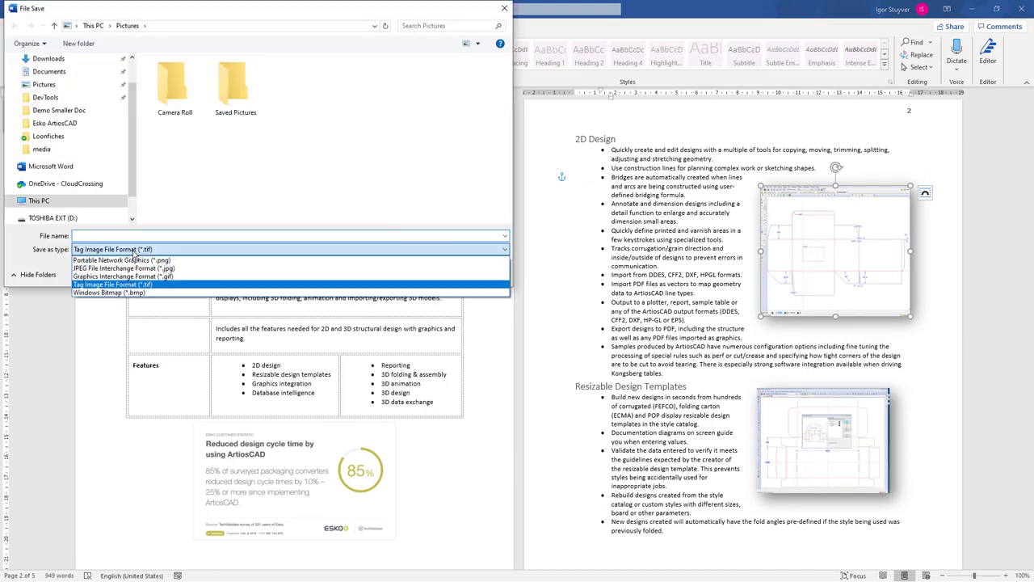
{"action": "left_click", "coordinate": [190, 267]}
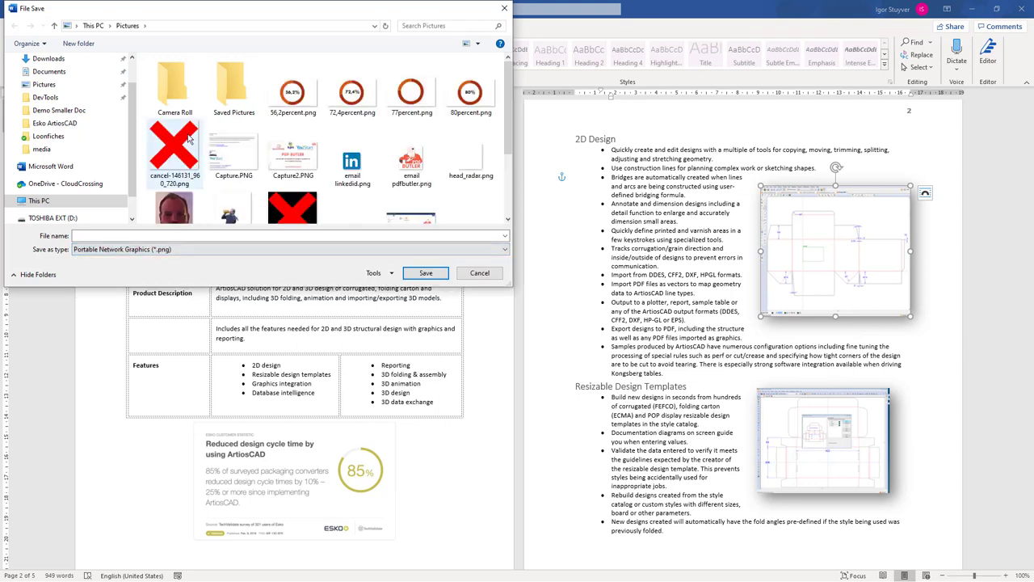
{"action": "scroll", "coordinate": [66, 100], "scroll_direction": "up", "scroll_amount": 1}
{"action": "left_click", "coordinate": [68, 97]}
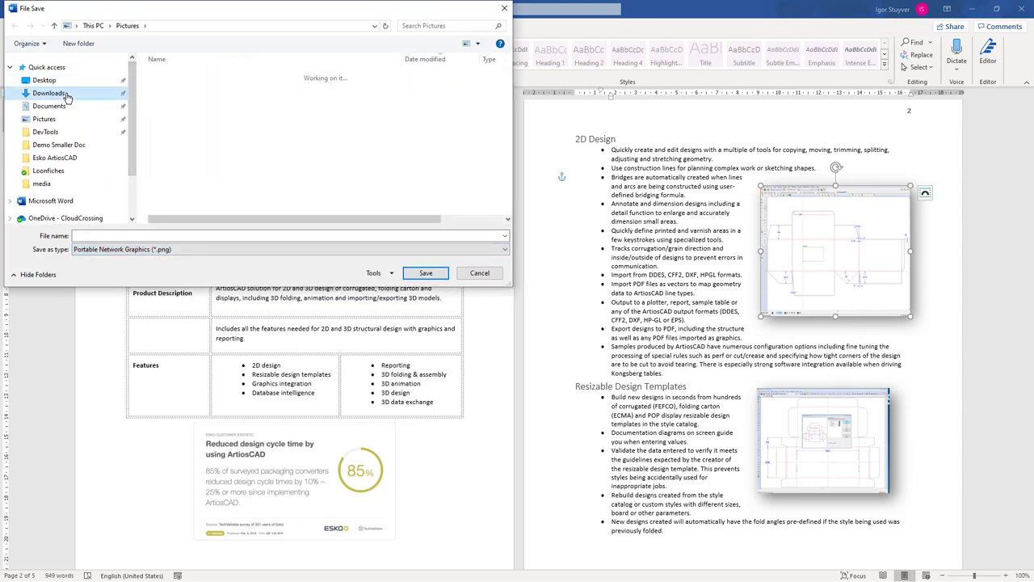
{"action": "double_click", "coordinate": [194, 91]}
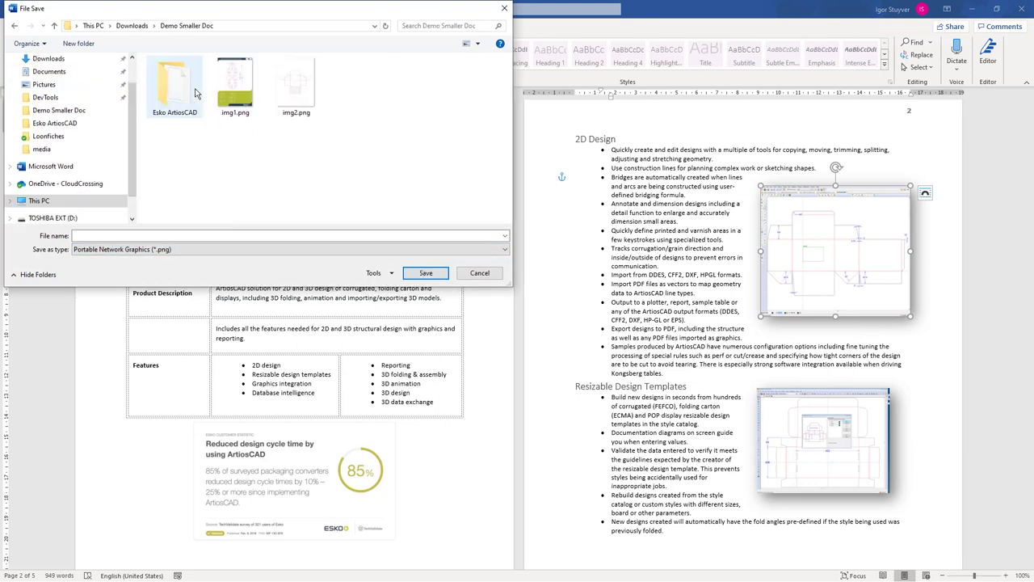
{"action": "left_click", "coordinate": [296, 85]}
{"action": "double_click", "coordinate": [85, 236]}
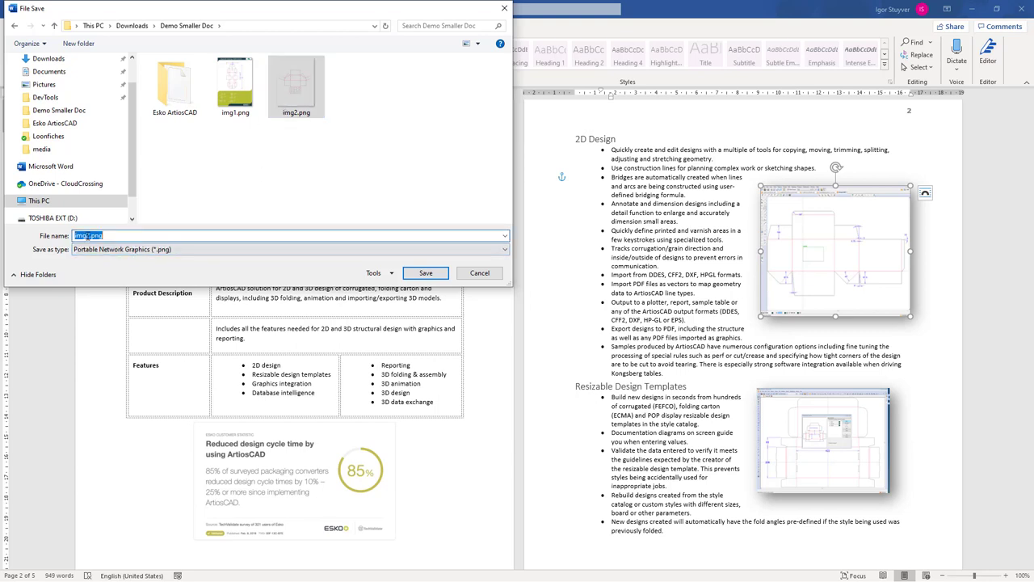
{"action": "left_click", "coordinate": [89, 235]}
{"action": "left_click", "coordinate": [425, 272]}
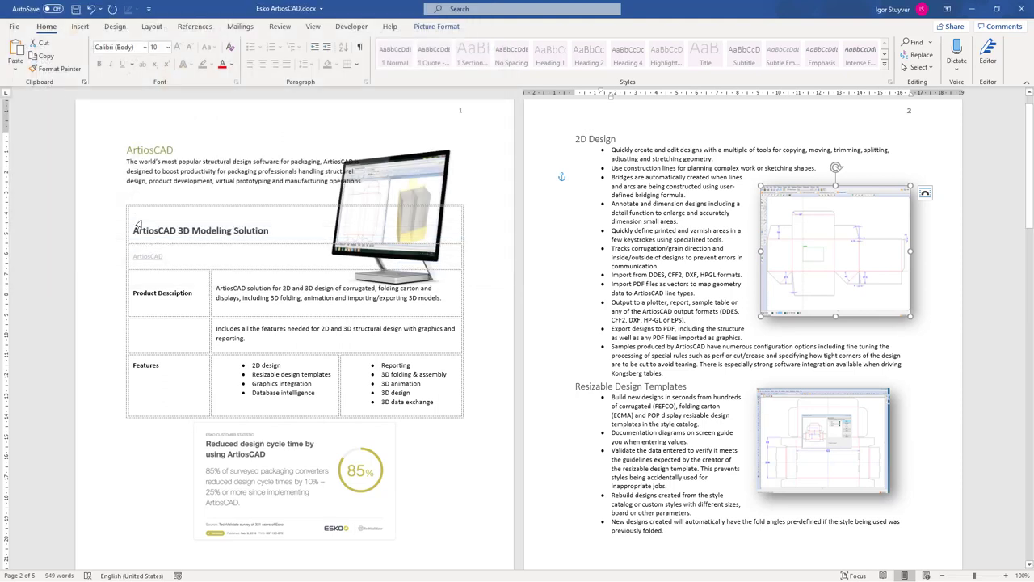
Step: Replace the picture beside the 2D Design section with img3.png from the Demo Smaller Doc folder
{"action": "right_click", "coordinate": [806, 221]}
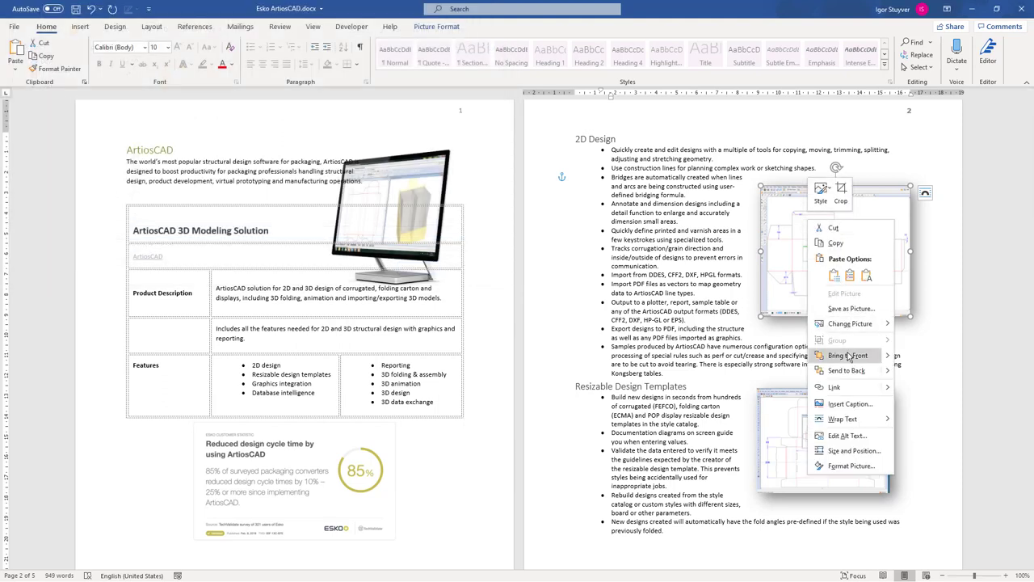
{"action": "mouse_move", "coordinate": [857, 324]}
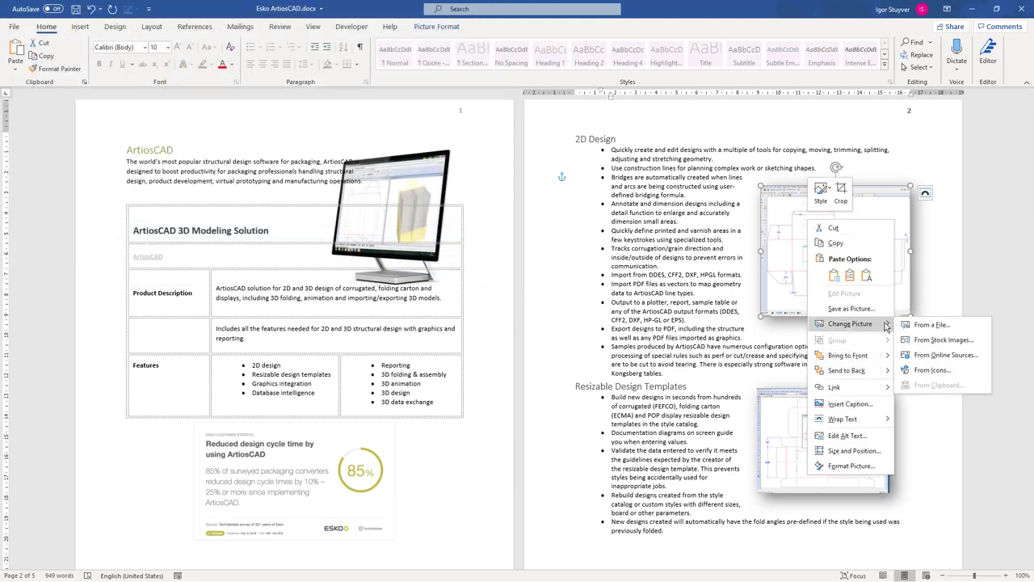
{"action": "left_click", "coordinate": [931, 324]}
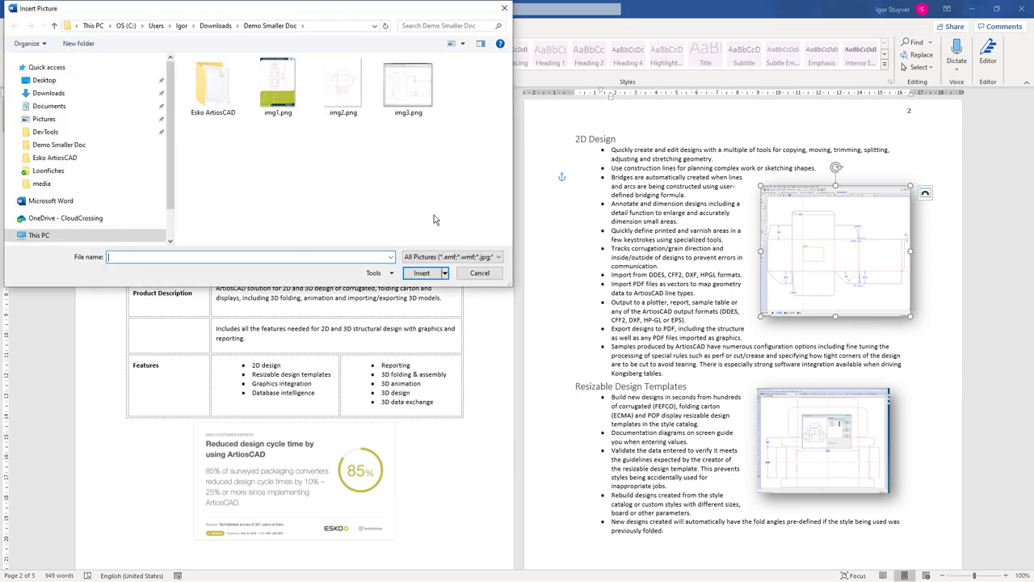
{"action": "double_click", "coordinate": [408, 89]}
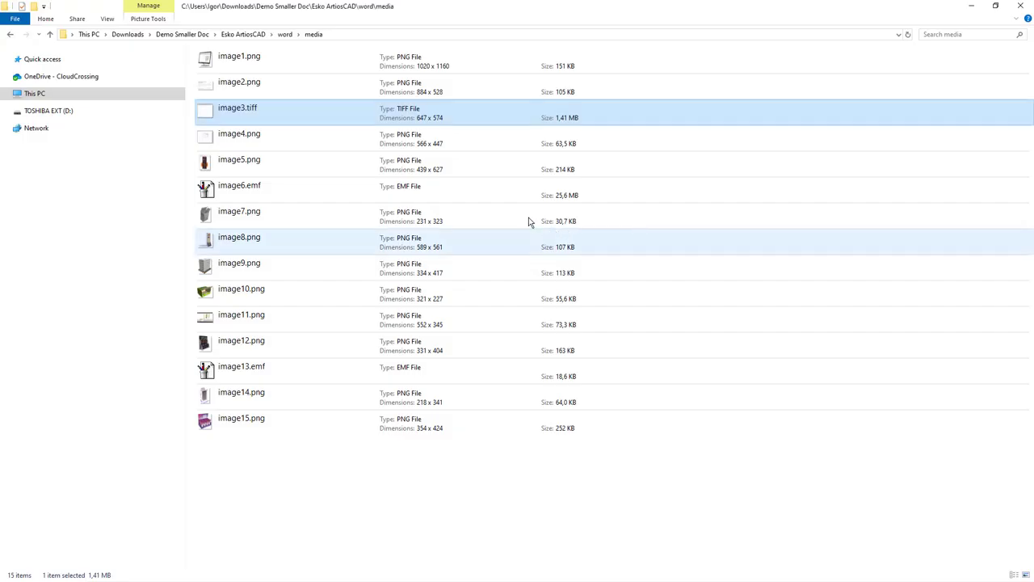
Step: Permanently delete the extracted Esko ArtiosCAD folder from Demo Smaller Doc, closing the programs that still have its images open
{"action": "left_click", "coordinate": [285, 194]}
{"action": "left_click", "coordinate": [278, 373]}
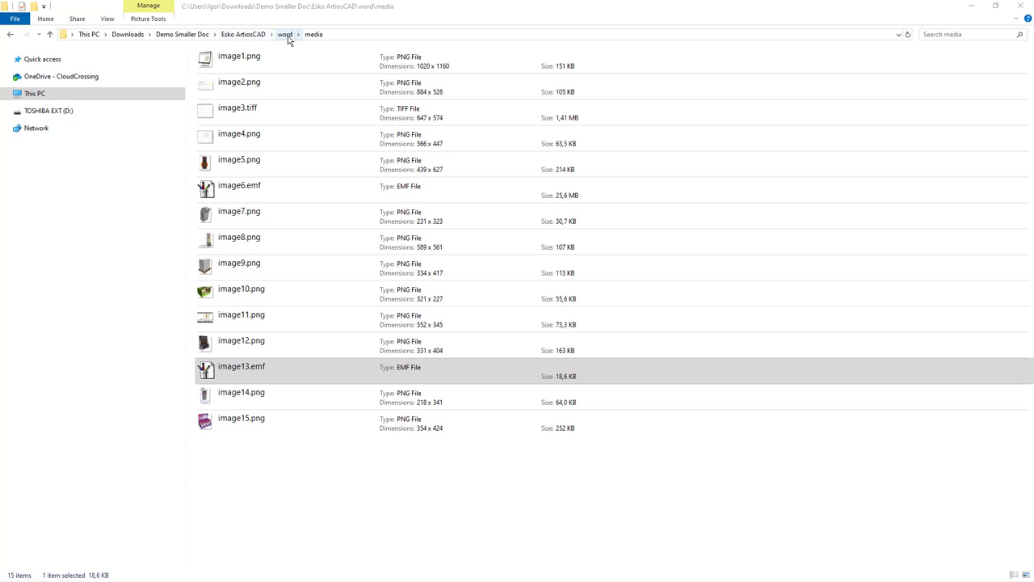
{"action": "left_click", "coordinate": [238, 35]}
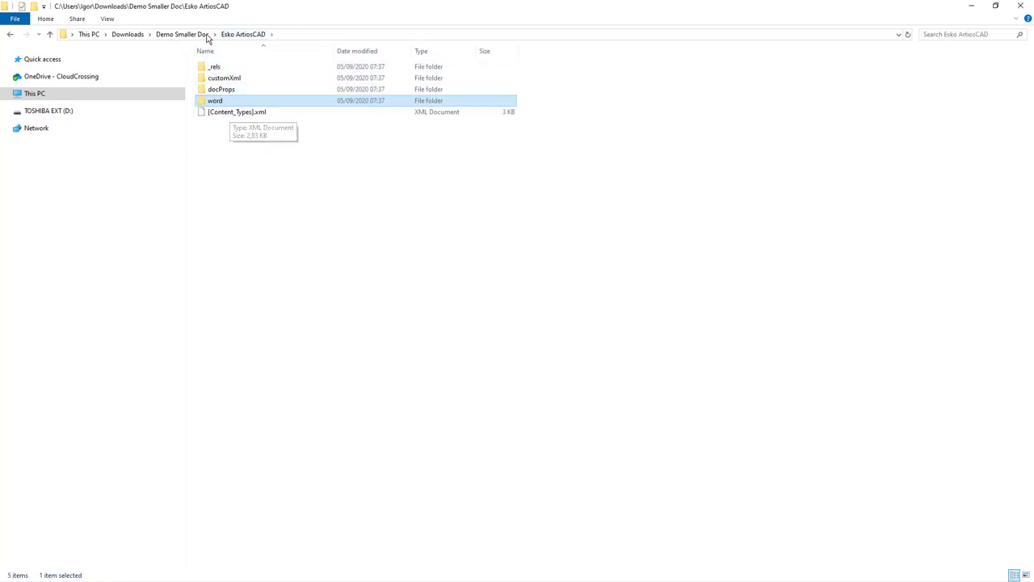
{"action": "left_click", "coordinate": [202, 35]}
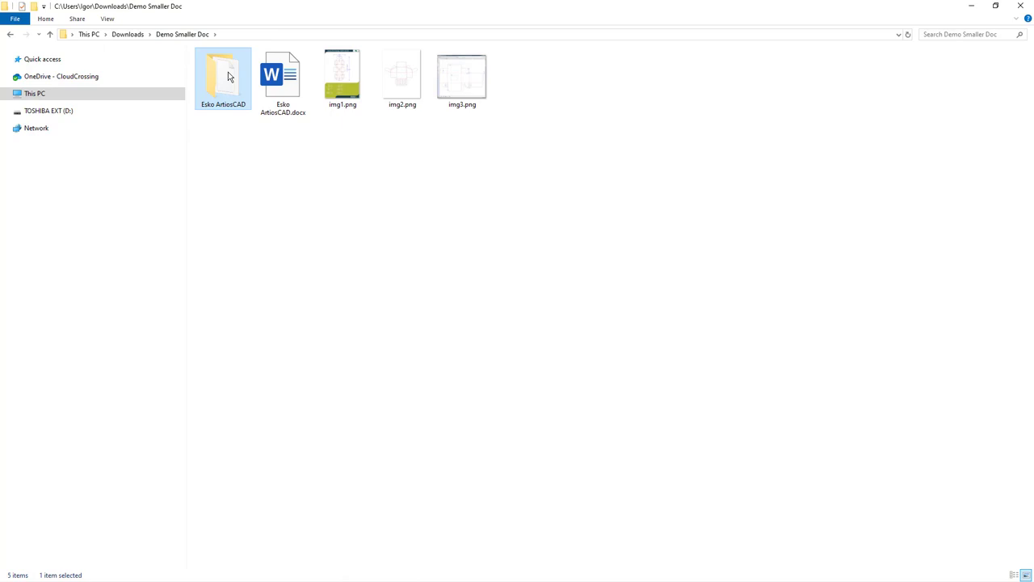
{"action": "key", "text": "shift+Delete"}
{"action": "key", "text": "Return"}
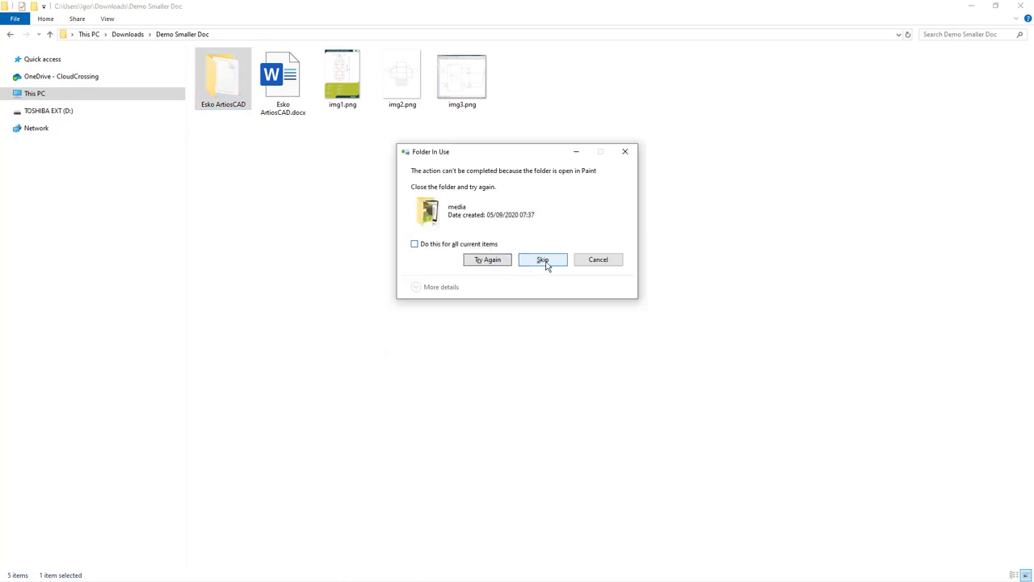
{"action": "key", "text": "alt+Tab"}
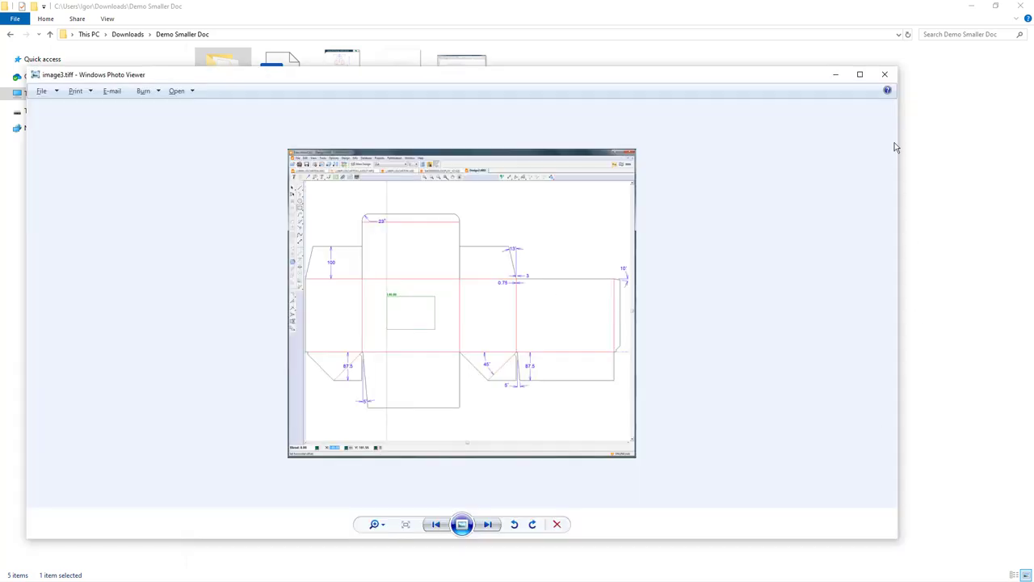
{"action": "left_click", "coordinate": [884, 73]}
{"action": "left_click", "coordinate": [495, 263]}
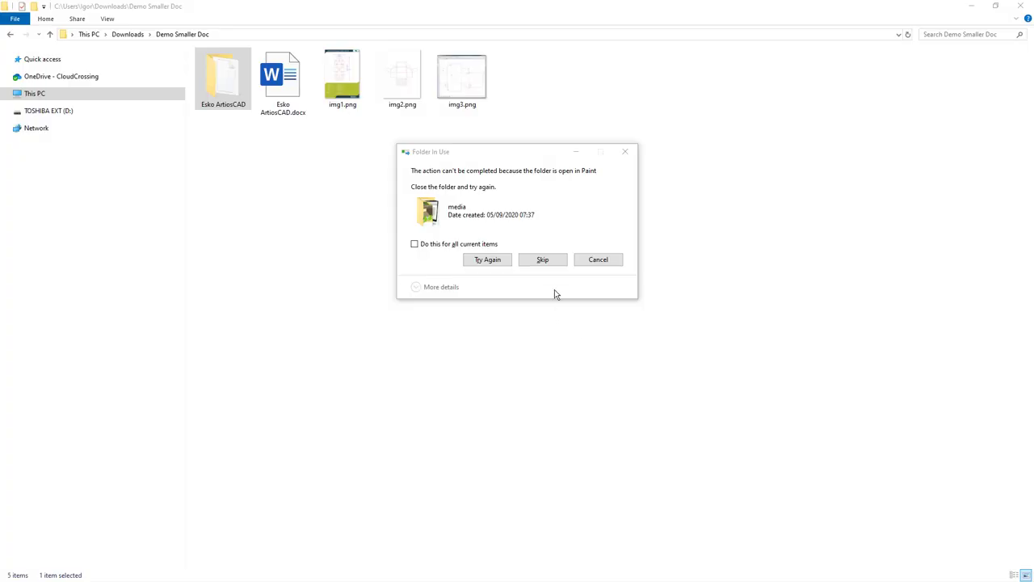
{"action": "left_click", "coordinate": [501, 261]}
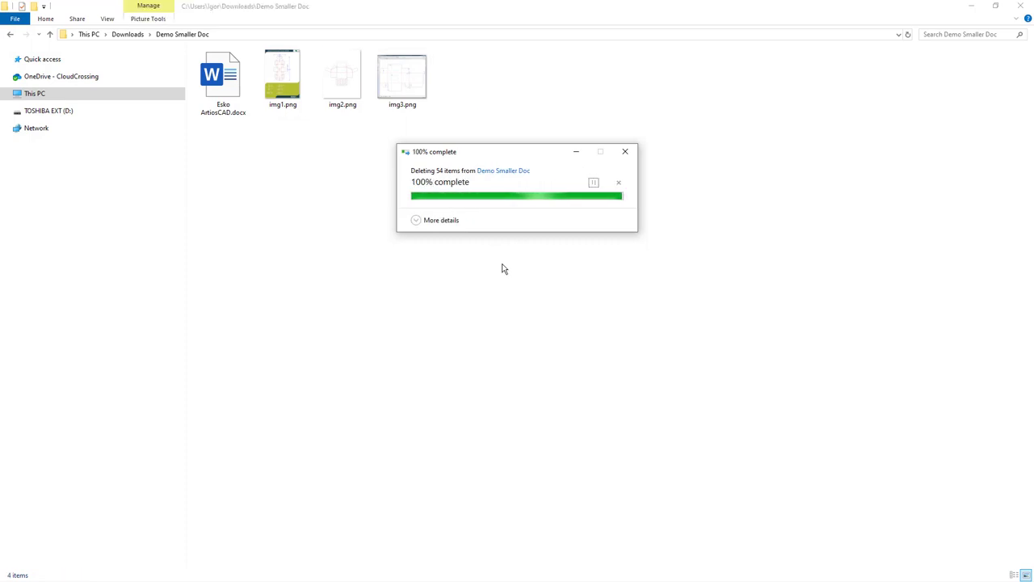
Step: Bring up Esko ArtiosCAD.docx in Word, save it and close it
{"action": "double_click", "coordinate": [223, 78]}
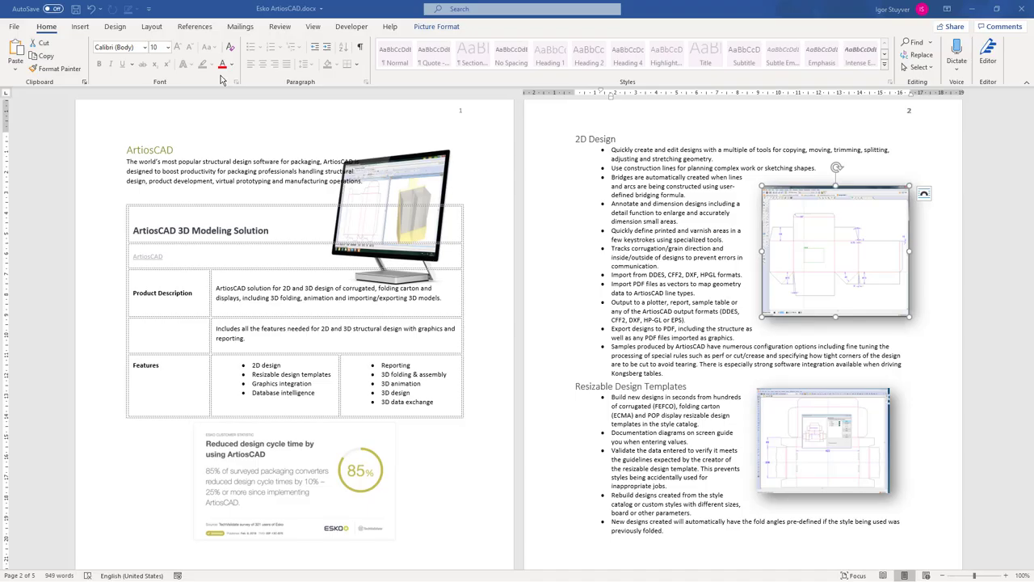
{"action": "left_click", "coordinate": [76, 9]}
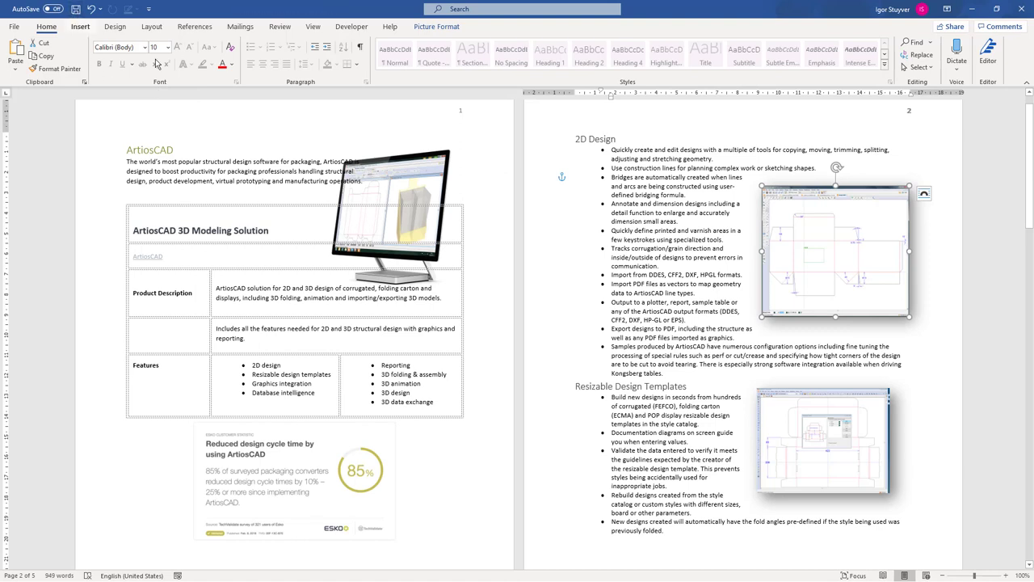
{"action": "left_click", "coordinate": [1023, 9]}
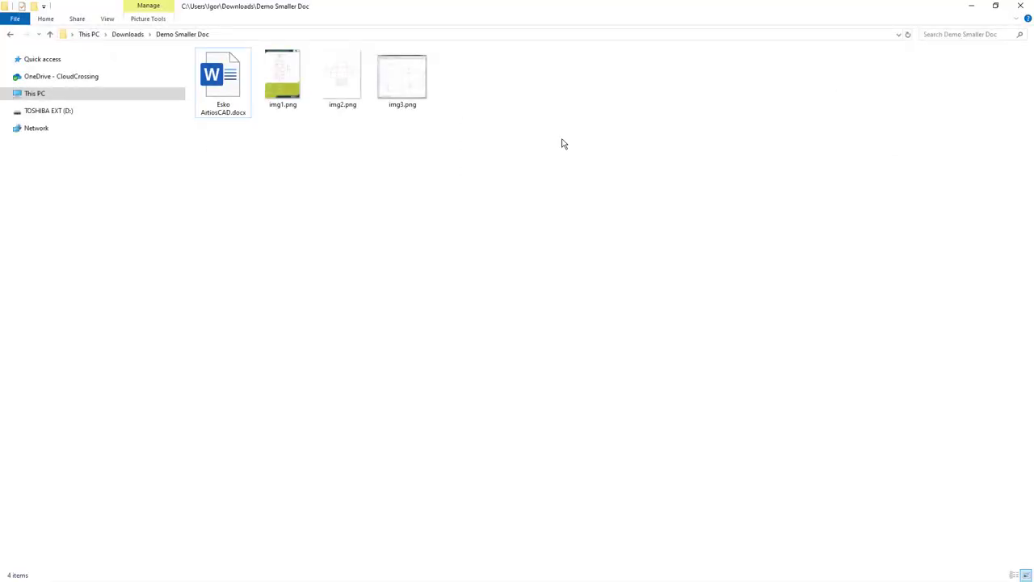
Step: Show the Demo Smaller Doc folder in Details layout and check the file size of Esko ArtiosCAD.docx
{"action": "left_click", "coordinate": [111, 19]}
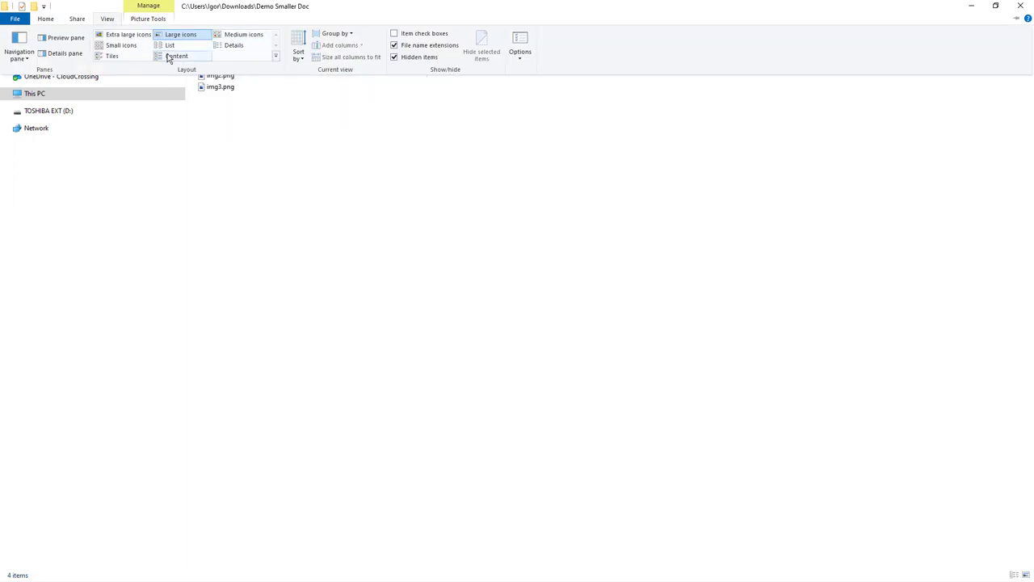
{"action": "left_click", "coordinate": [222, 45]}
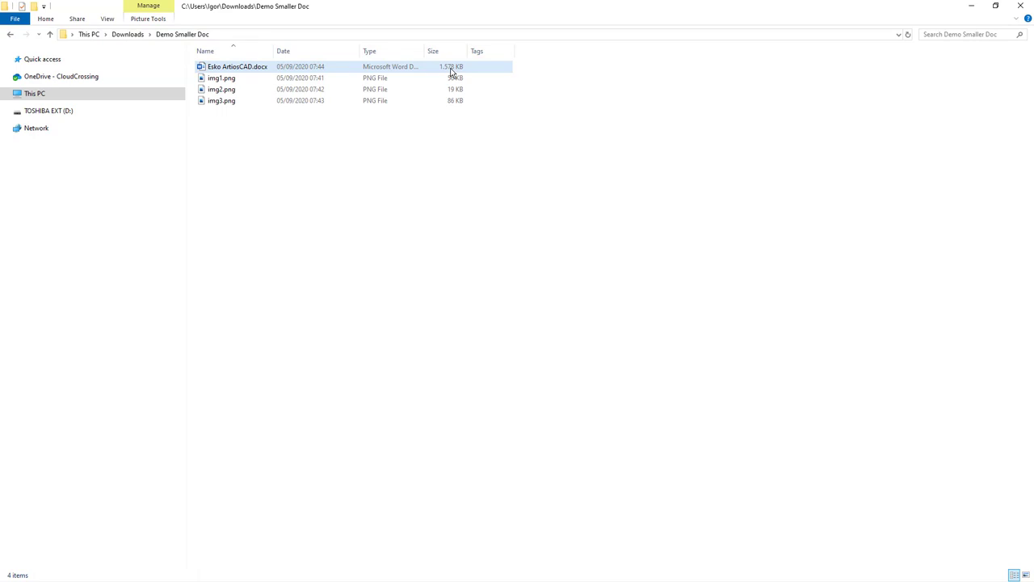
{"action": "left_click", "coordinate": [224, 68]}
{"action": "right_click", "coordinate": [228, 69]}
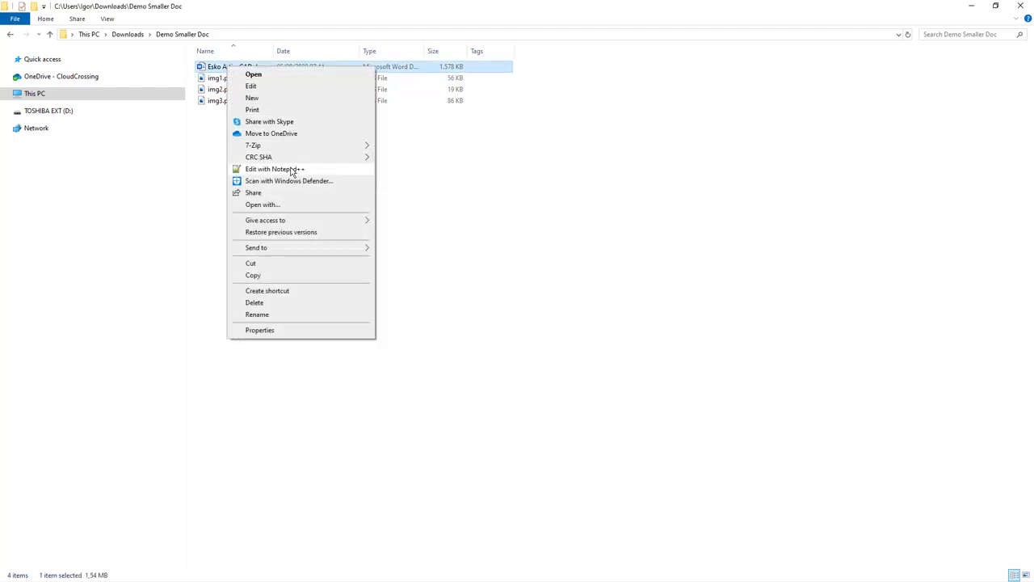
{"action": "mouse_move", "coordinate": [296, 146]}
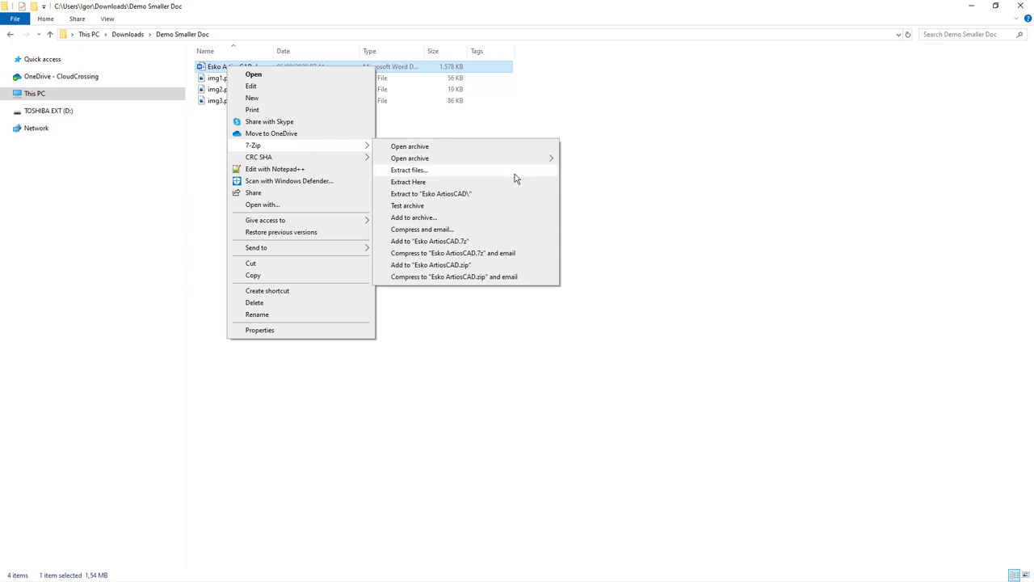
{"action": "left_click", "coordinate": [454, 266]}
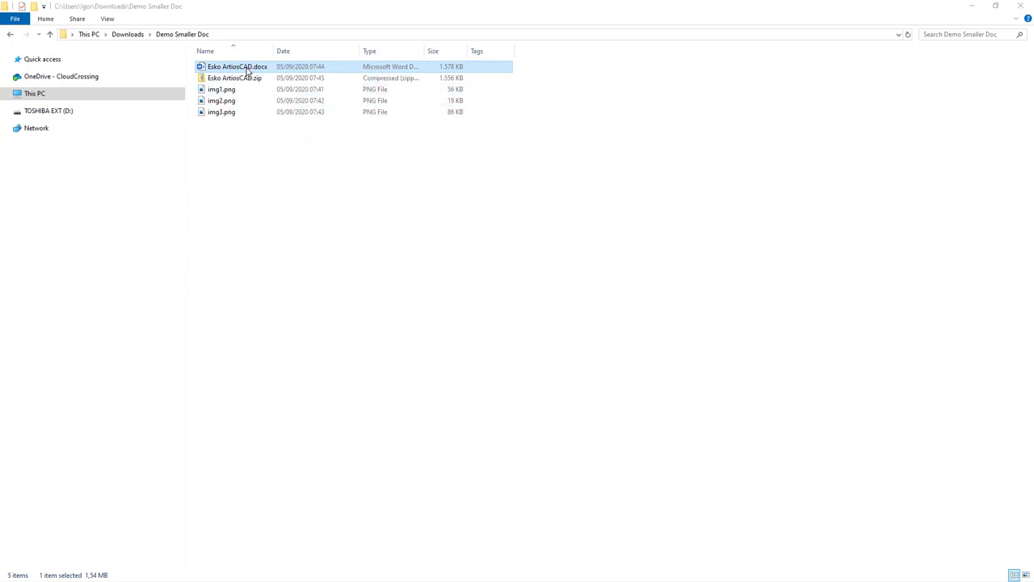
{"action": "left_click", "coordinate": [236, 79]}
{"action": "key", "text": "shift+Delete"}
{"action": "key", "text": "Return"}
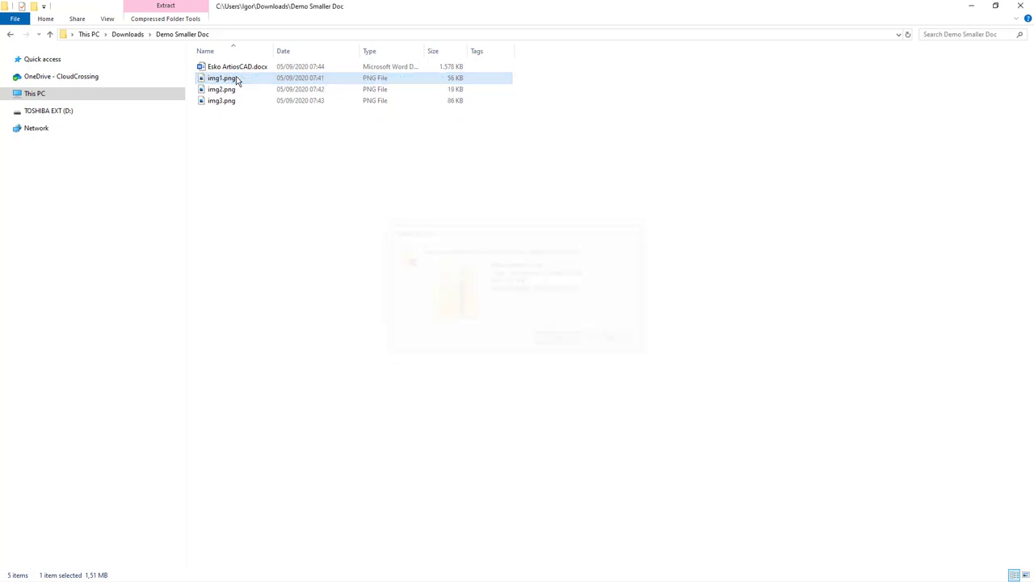
Step: Extract Esko ArtiosCAD.docx with 7-Zip into its own Esko ArtiosCAD folder and open that folder
{"action": "right_click", "coordinate": [244, 67]}
{"action": "mouse_move", "coordinate": [322, 145]}
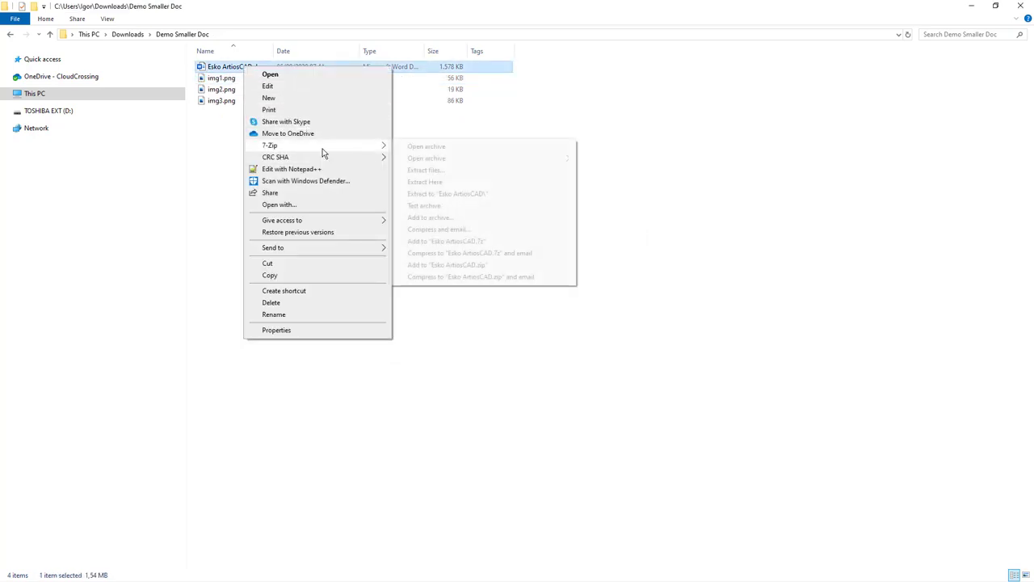
{"action": "left_click", "coordinate": [494, 196]}
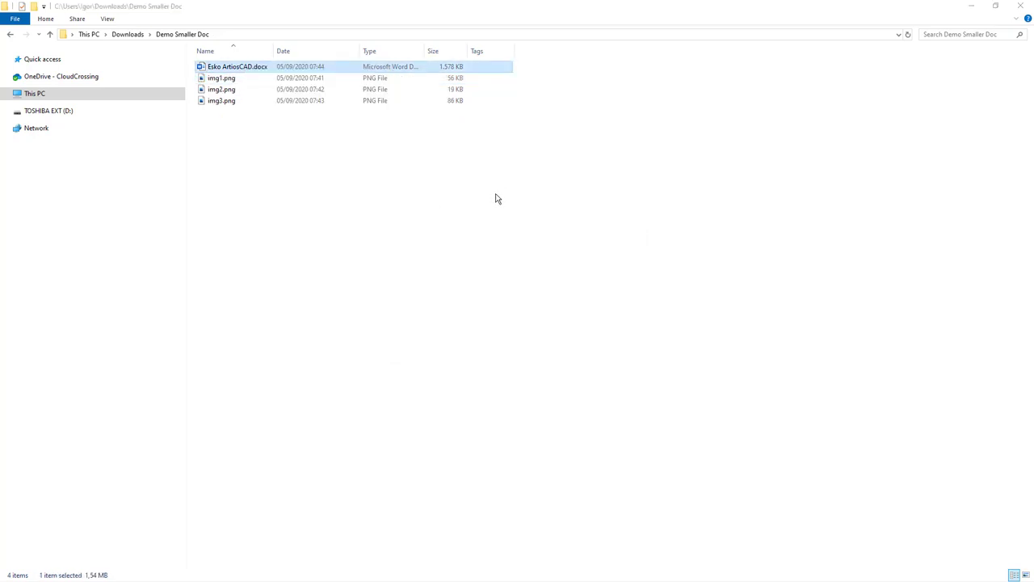
{"action": "double_click", "coordinate": [231, 69]}
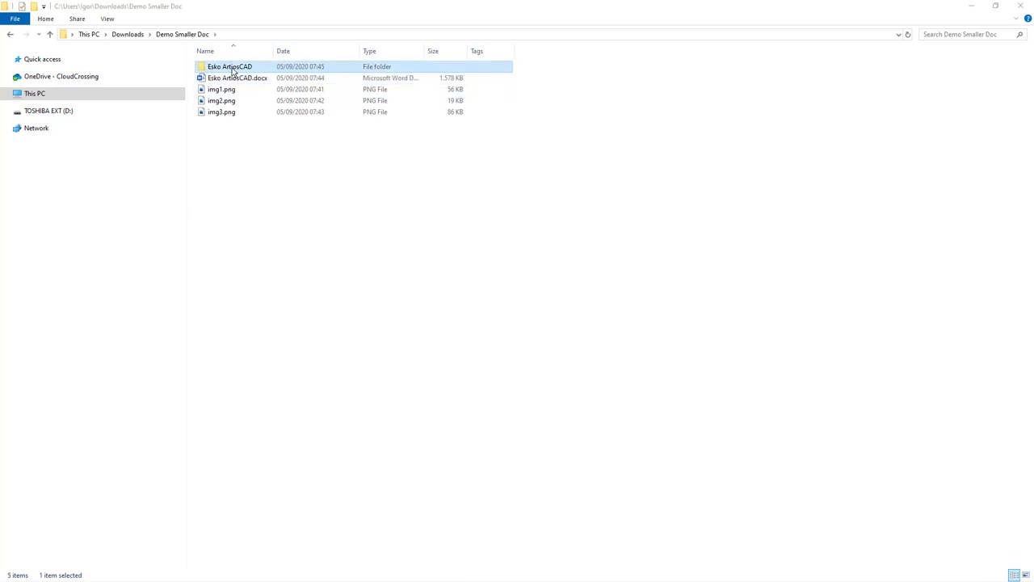
Step: Go to the word\media folder of the extracted document and open image1.png for editing in Paint
{"action": "double_click", "coordinate": [230, 101]}
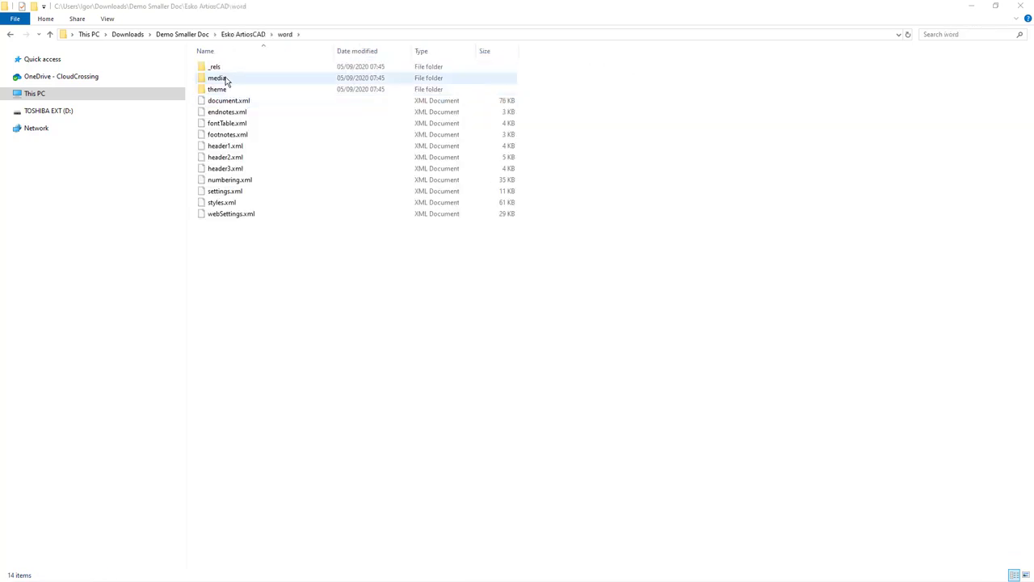
{"action": "double_click", "coordinate": [226, 78]}
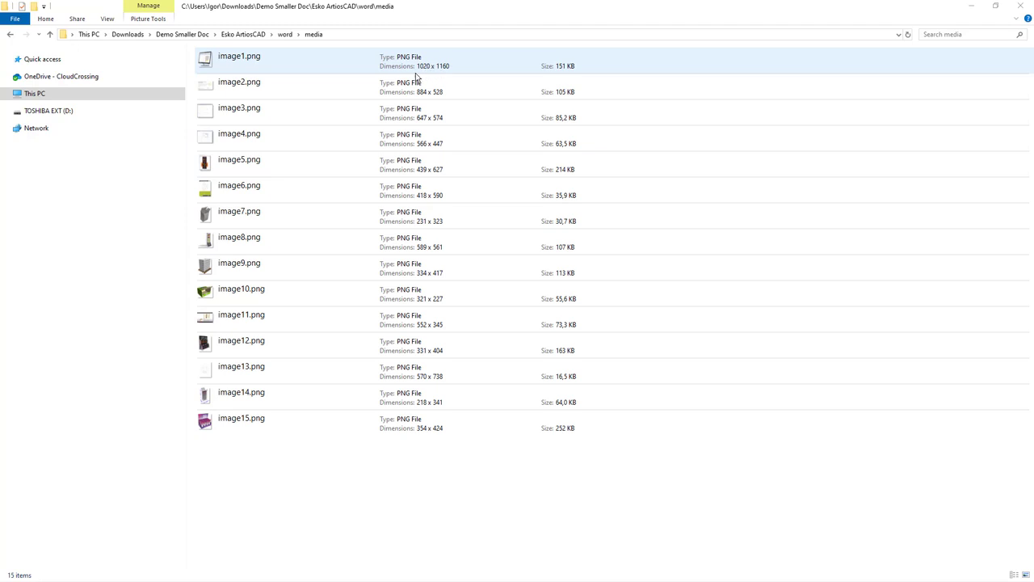
{"action": "right_click", "coordinate": [225, 61]}
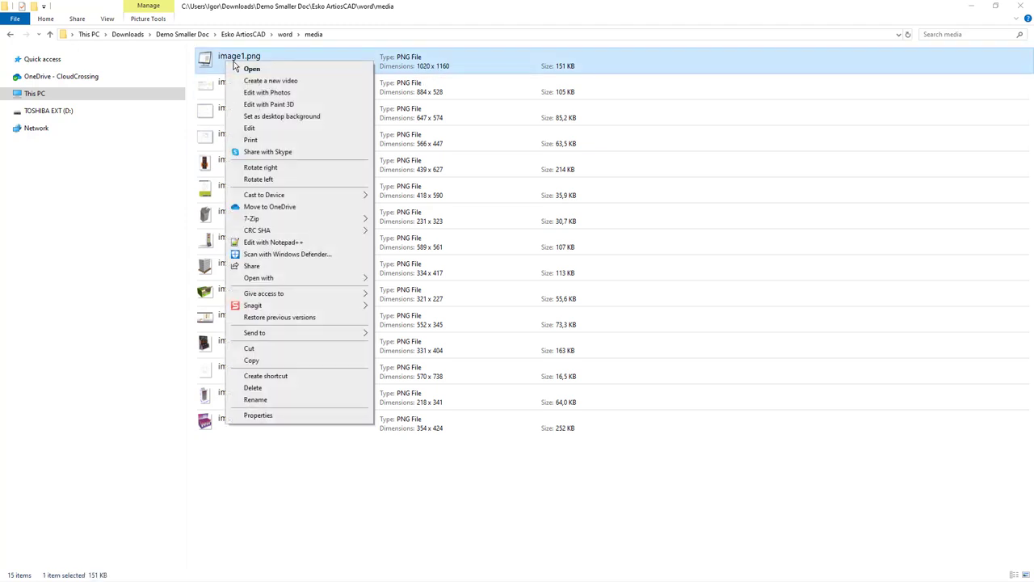
{"action": "left_click", "coordinate": [250, 127]}
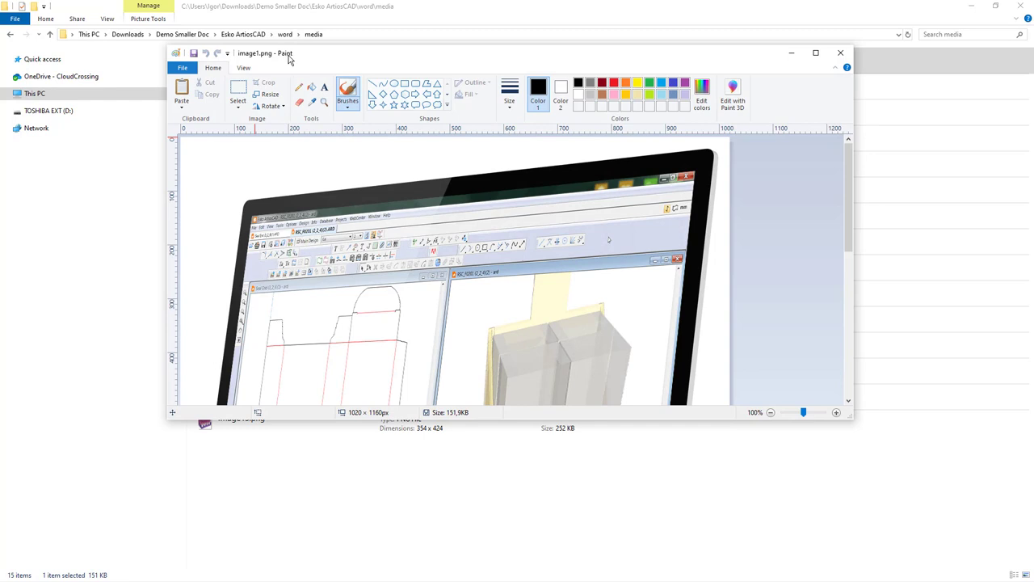
Step: Resize image1.png to 50 percent with the aspect ratio maintained, then save and close it
{"action": "left_click", "coordinate": [269, 95]}
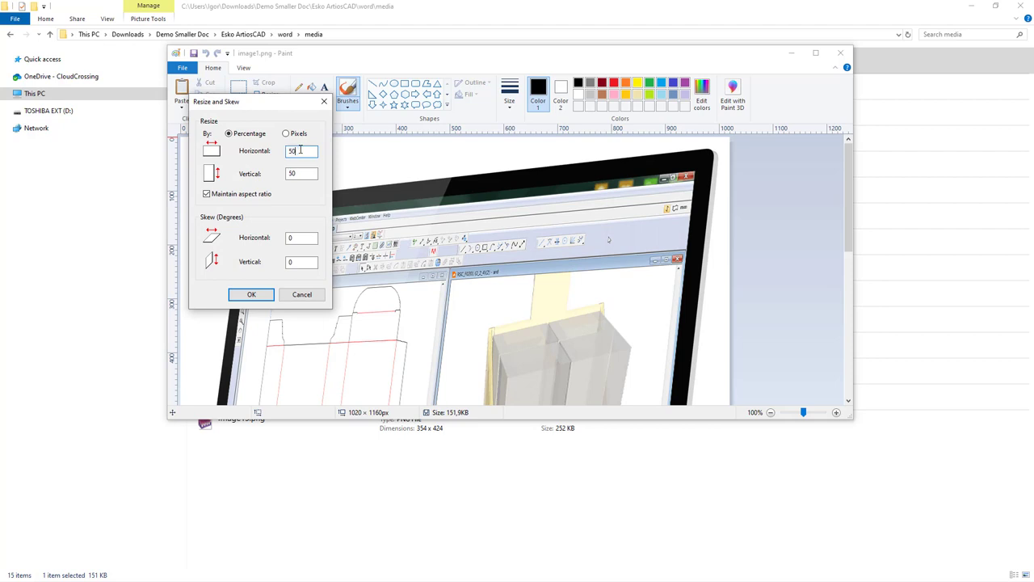
{"action": "left_click", "coordinate": [251, 295]}
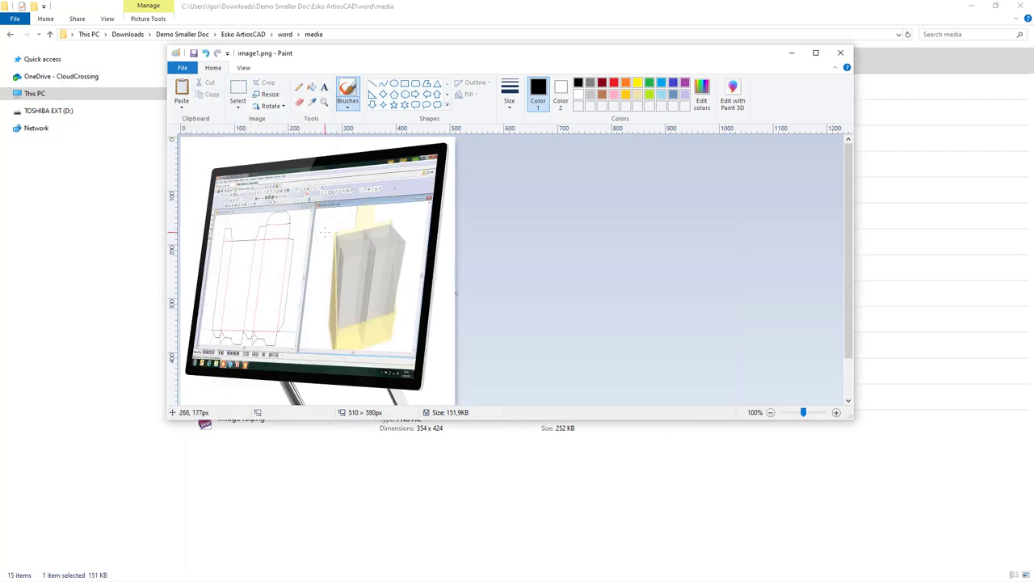
{"action": "scroll", "coordinate": [324, 232], "scroll_direction": "down", "scroll_amount": 1}
{"action": "scroll", "coordinate": [324, 232], "scroll_direction": "up", "scroll_amount": 1}
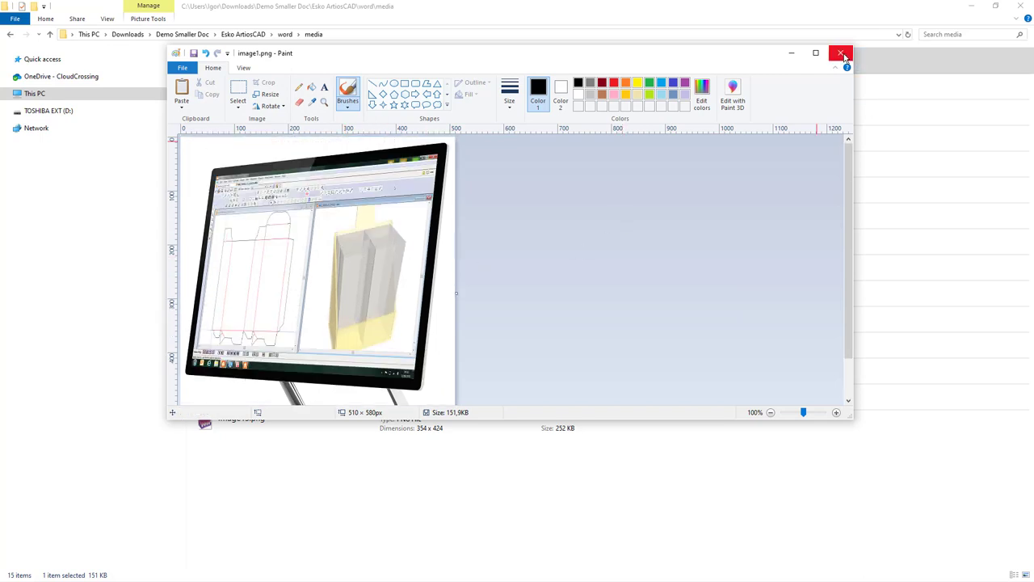
{"action": "key", "text": "ctrl+s"}
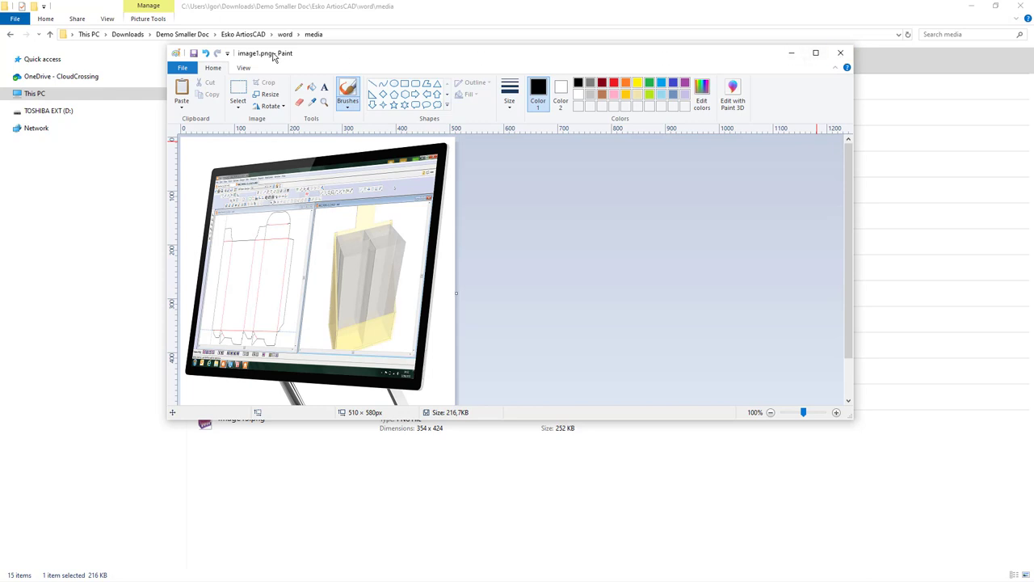
{"action": "left_click", "coordinate": [840, 52]}
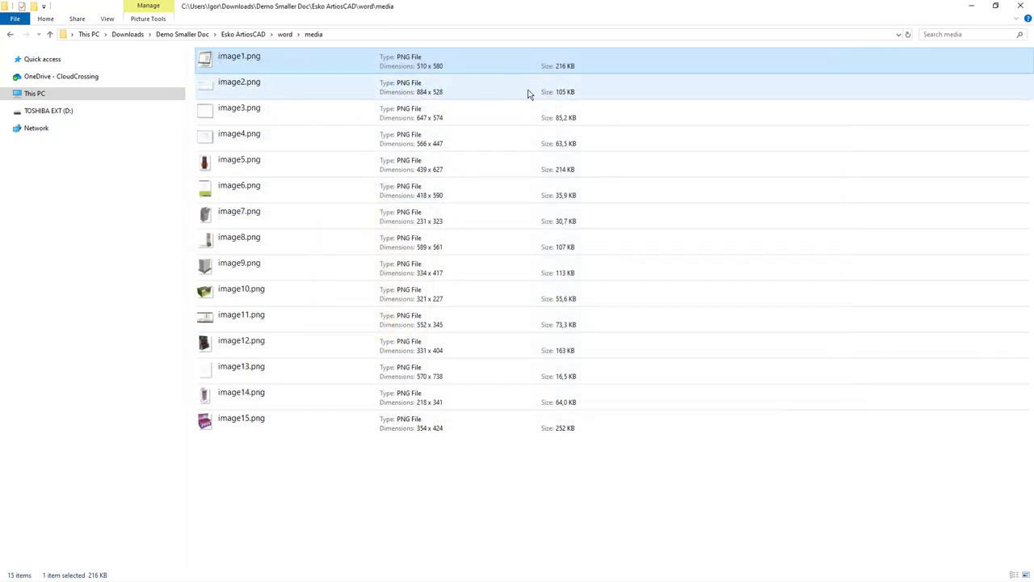
Step: Edit image2.png in Paint, resizing it to 60 percent with the aspect ratio maintained, then save and close it
{"action": "right_click", "coordinate": [230, 91]}
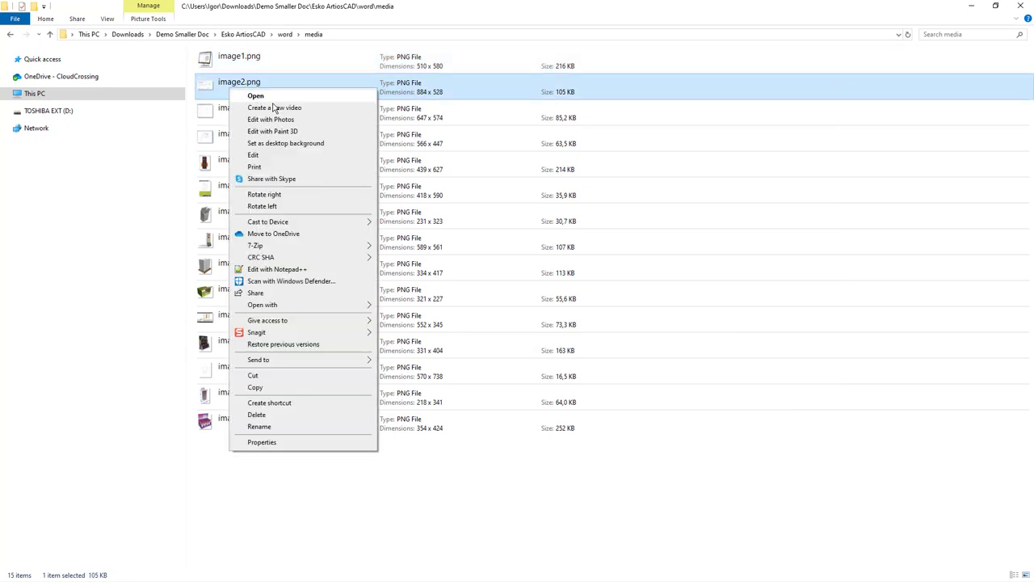
{"action": "left_click", "coordinate": [281, 155]}
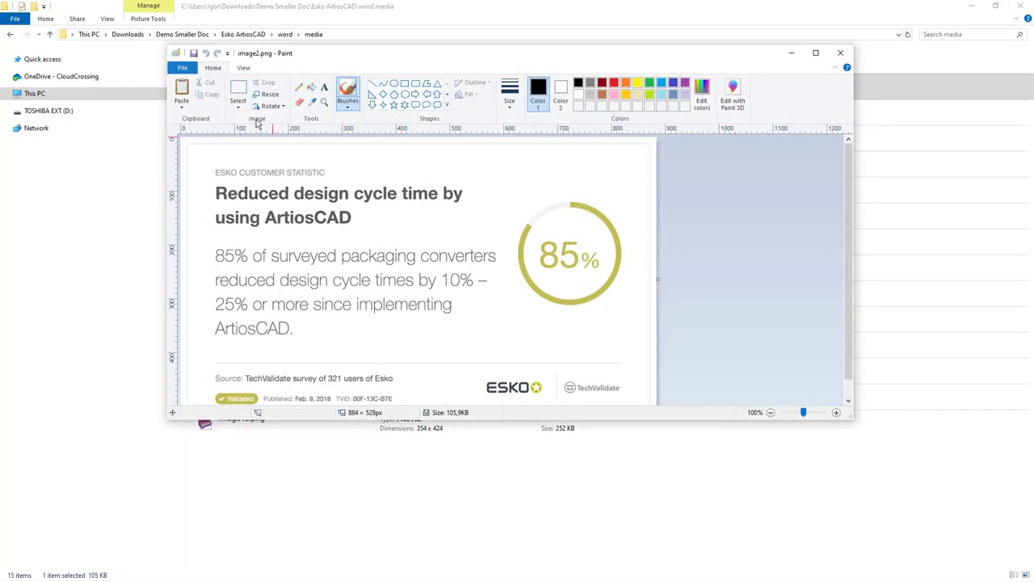
{"action": "left_click", "coordinate": [267, 94]}
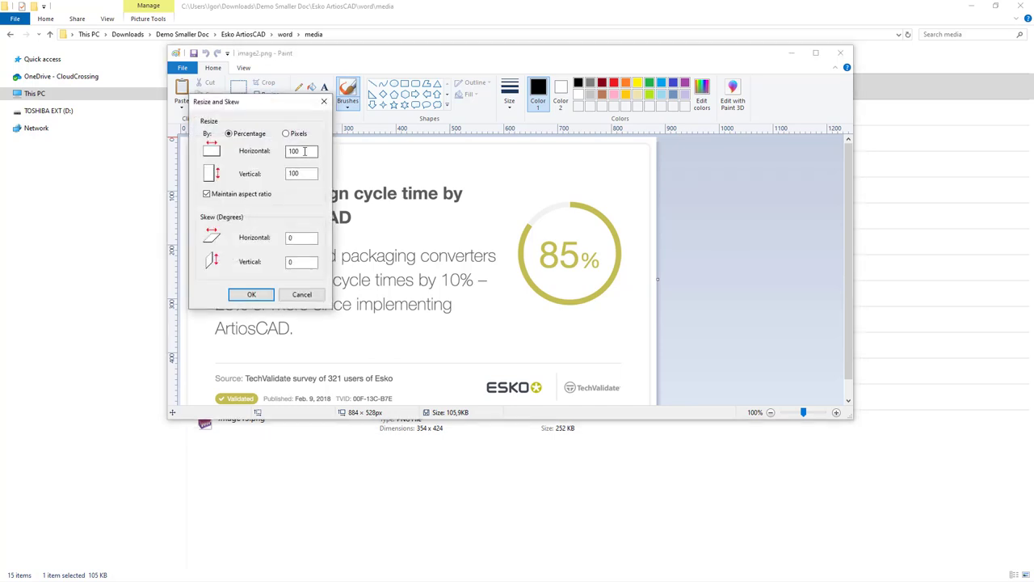
{"action": "left_click", "coordinate": [313, 152]}
{"action": "type", "text": "60"}
{"action": "left_click", "coordinate": [257, 295]}
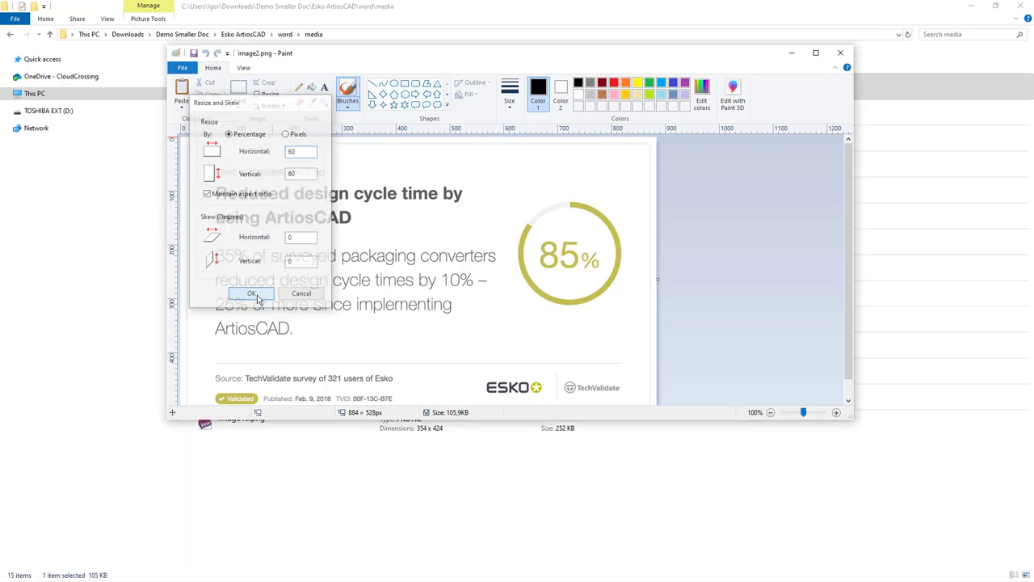
{"action": "key", "text": "ctrl+s"}
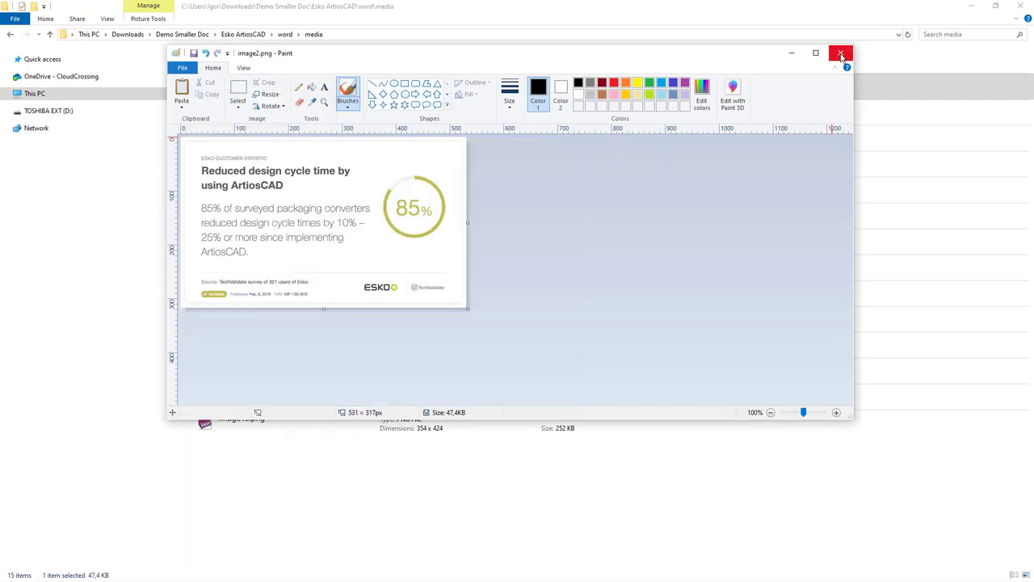
{"action": "left_click", "coordinate": [840, 52]}
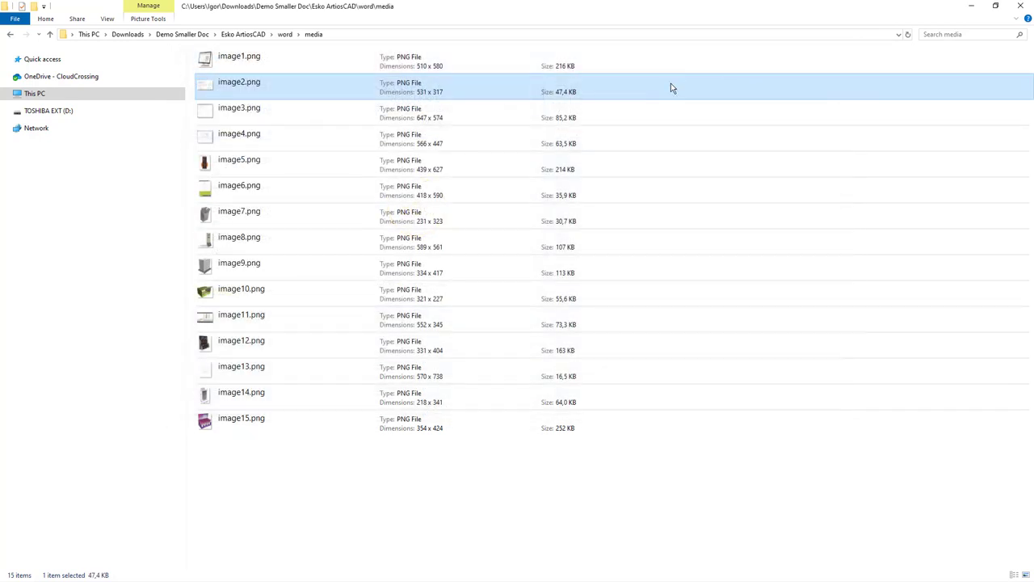
Step: Upload all the PNG images from the media folder to tinypng.com in Chrome for compression
{"action": "left_click", "coordinate": [457, 118]}
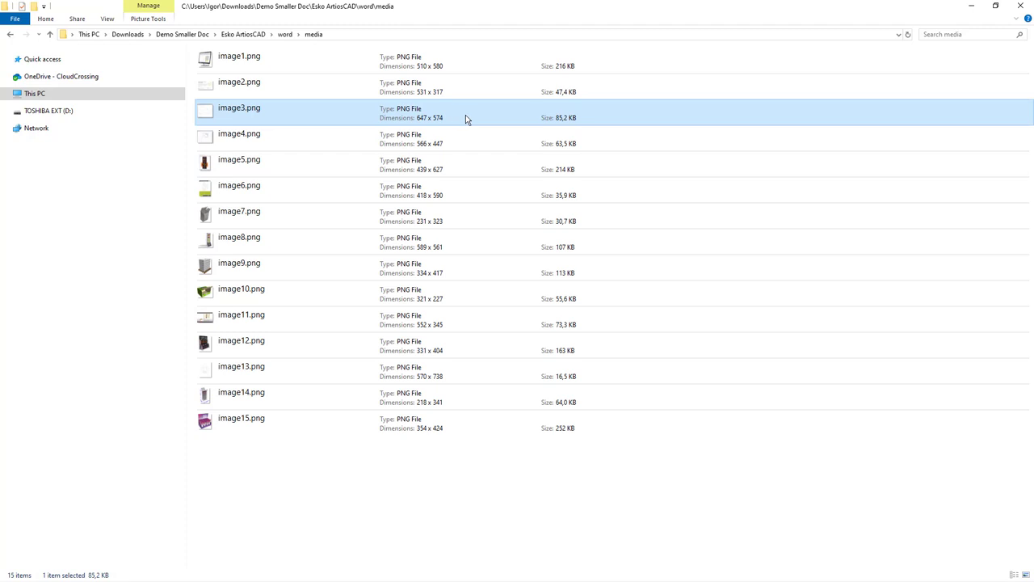
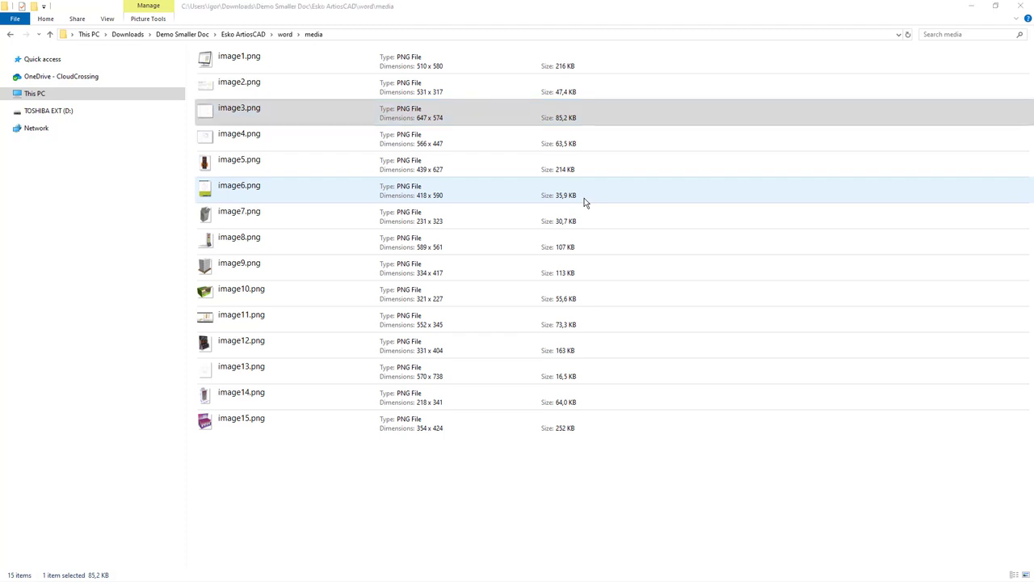
{"action": "key", "text": "alt+Tab"}
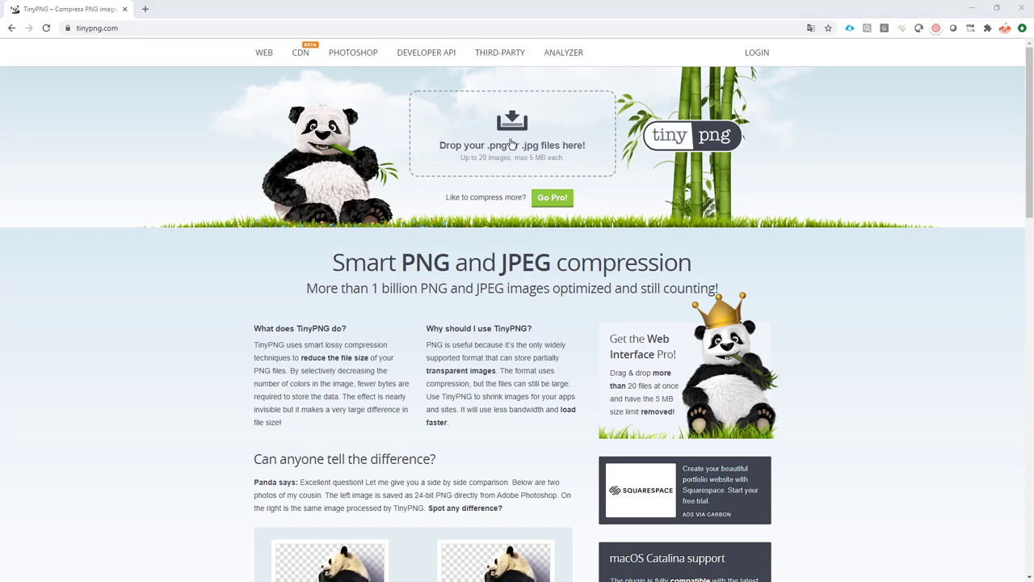
{"action": "key", "text": "alt+Tab"}
{"action": "left_click", "coordinate": [274, 488]}
{"action": "key", "text": "ctrl+a"}
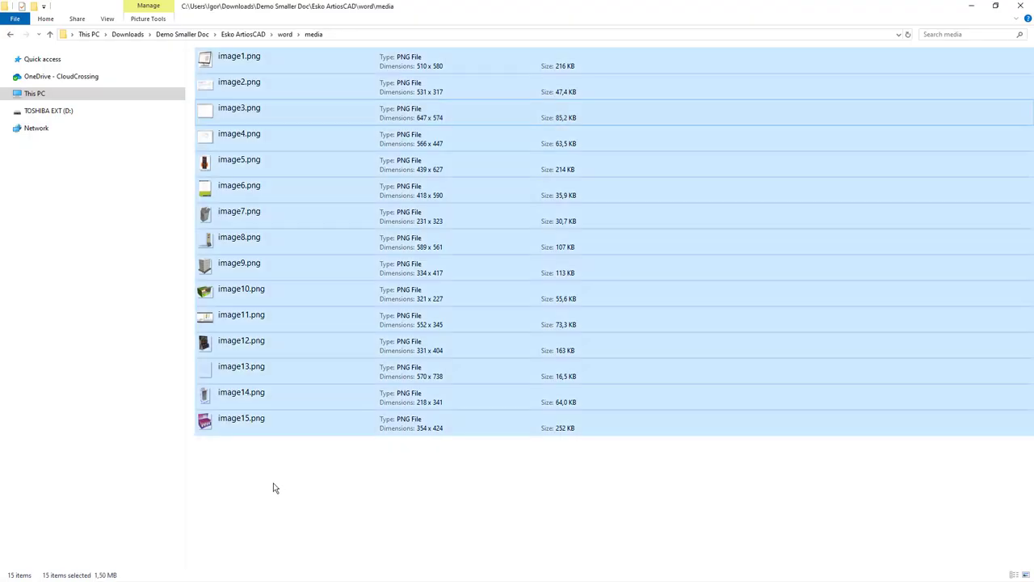
{"action": "left_click_drag", "start_coordinate": [242, 58], "coordinate": [447, 130]}
{"action": "key", "text": "alt+Tab"}
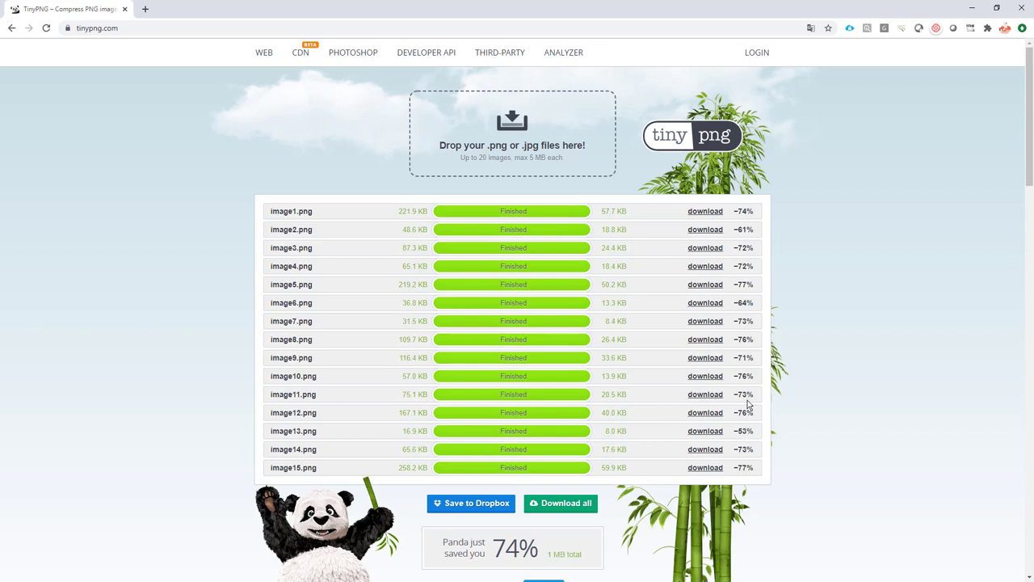
Step: Download all the compressed images from TinyPNG as a zip and place it in the media folder
{"action": "scroll", "coordinate": [750, 408], "scroll_direction": "down", "scroll_amount": 2}
{"action": "scroll", "coordinate": [738, 392], "scroll_direction": "up", "scroll_amount": 1}
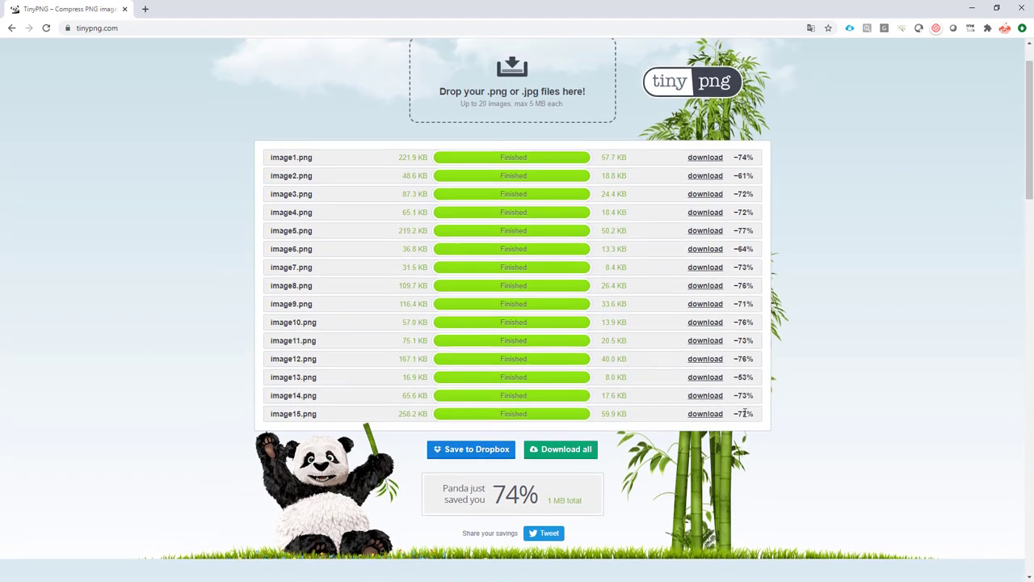
{"action": "scroll", "coordinate": [627, 401], "scroll_direction": "down", "scroll_amount": 1}
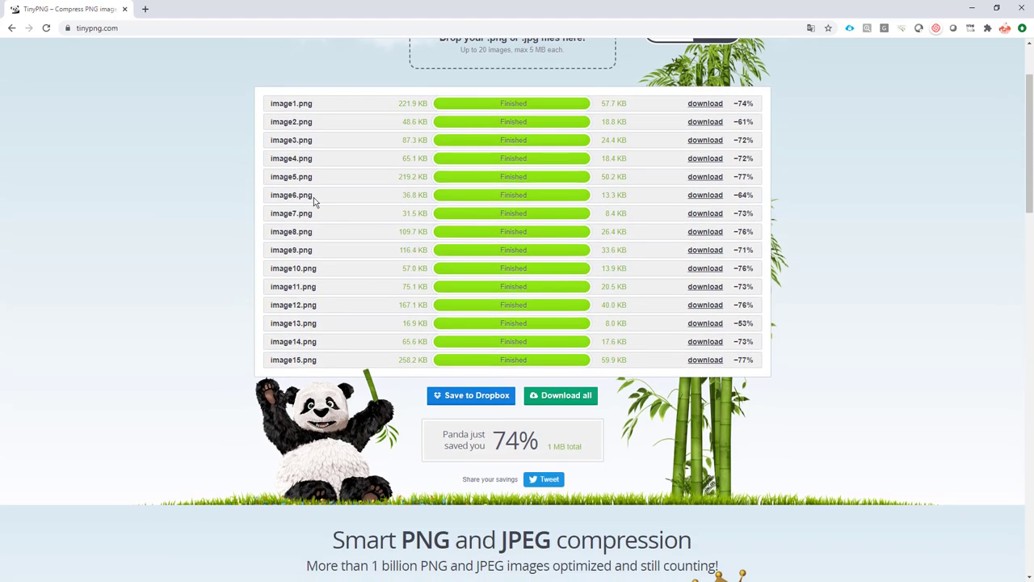
{"action": "left_click", "coordinate": [585, 397]}
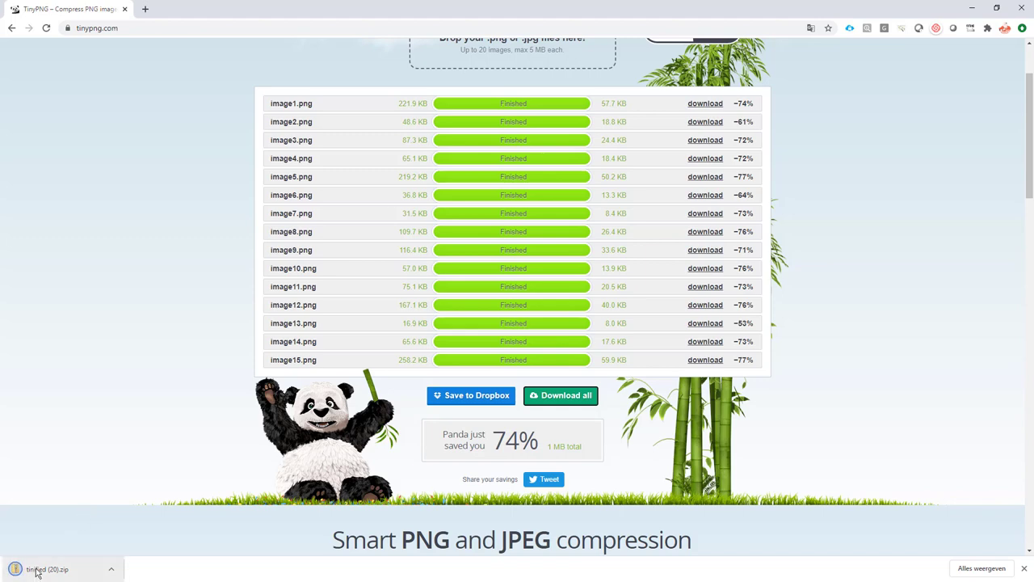
{"action": "left_click_drag", "start_coordinate": [19, 567], "coordinate": [288, 483]}
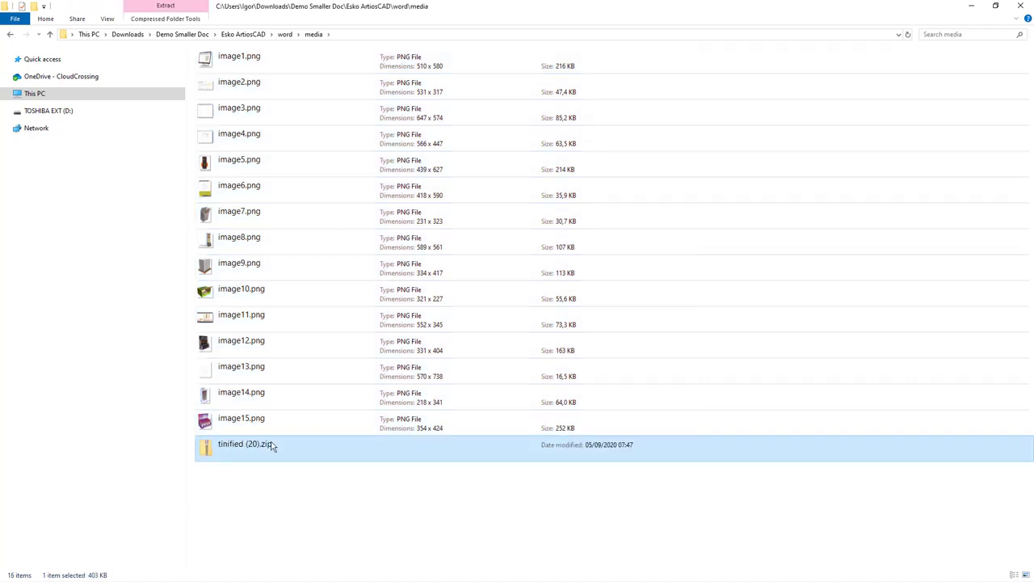
Step: Extract tinified (20).zip directly into the media folder with 7-Zip, replacing all the existing images
{"action": "right_click", "coordinate": [273, 444]}
{"action": "mouse_move", "coordinate": [362, 236]}
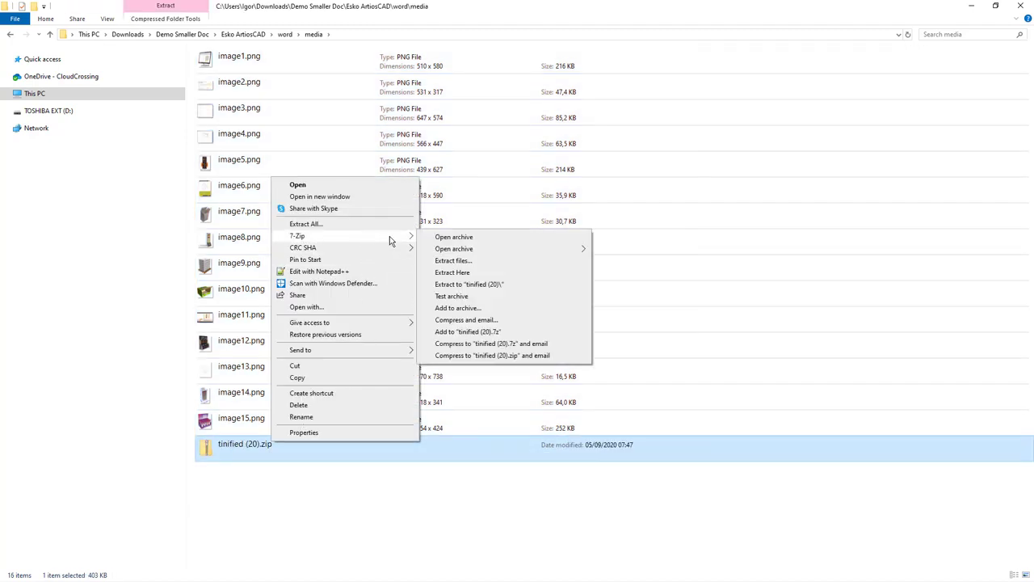
{"action": "left_click", "coordinate": [484, 273]}
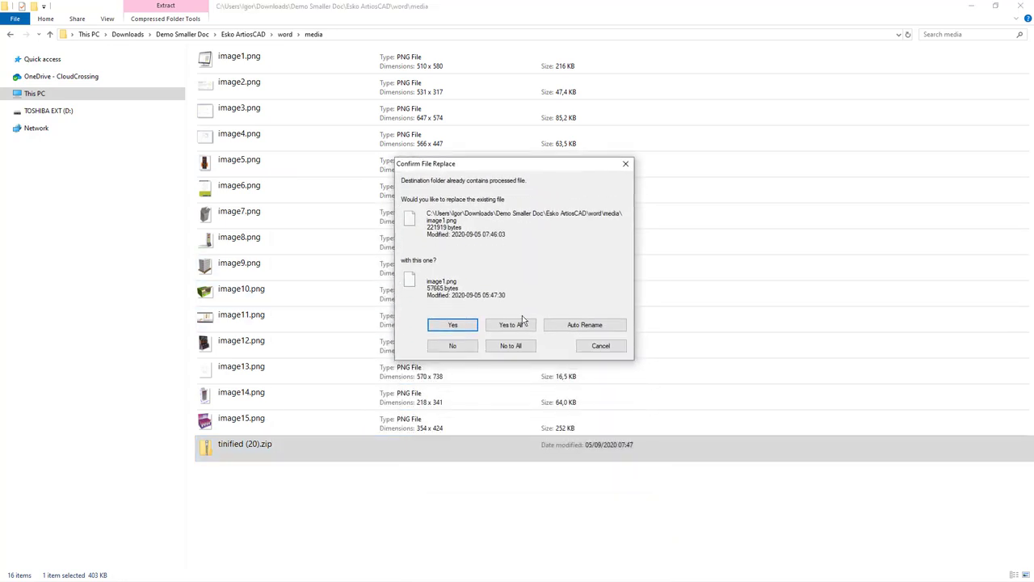
{"action": "left_click", "coordinate": [517, 325]}
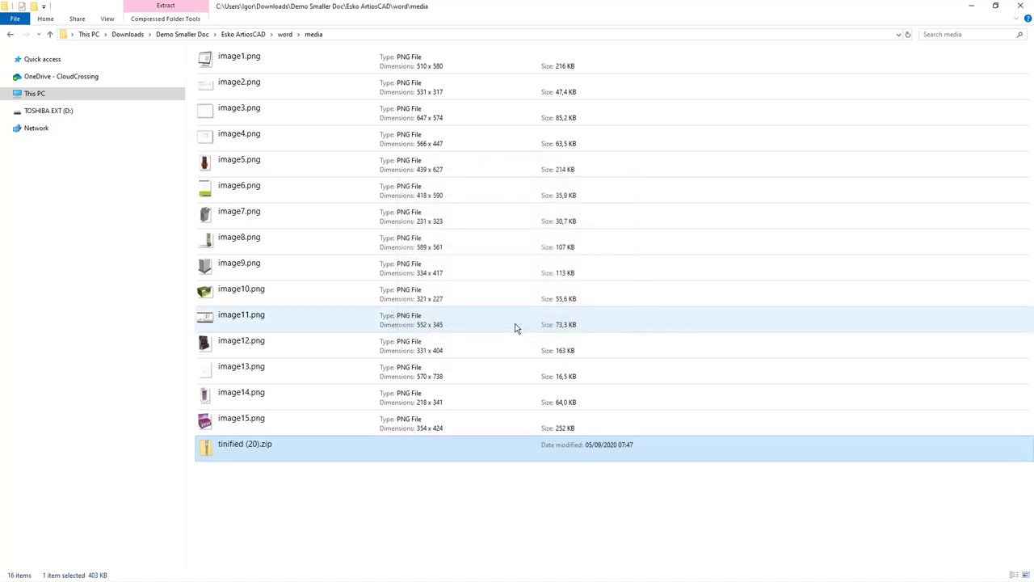
{"action": "left_click", "coordinate": [274, 426]}
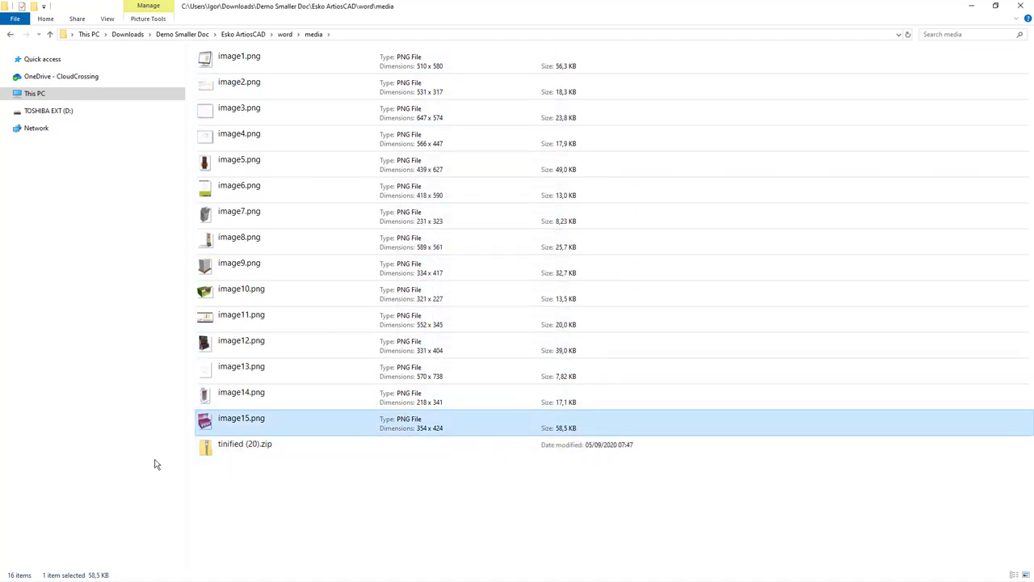
Step: Permanently delete tinified (20).zip from the media folder
{"action": "left_click", "coordinate": [250, 448]}
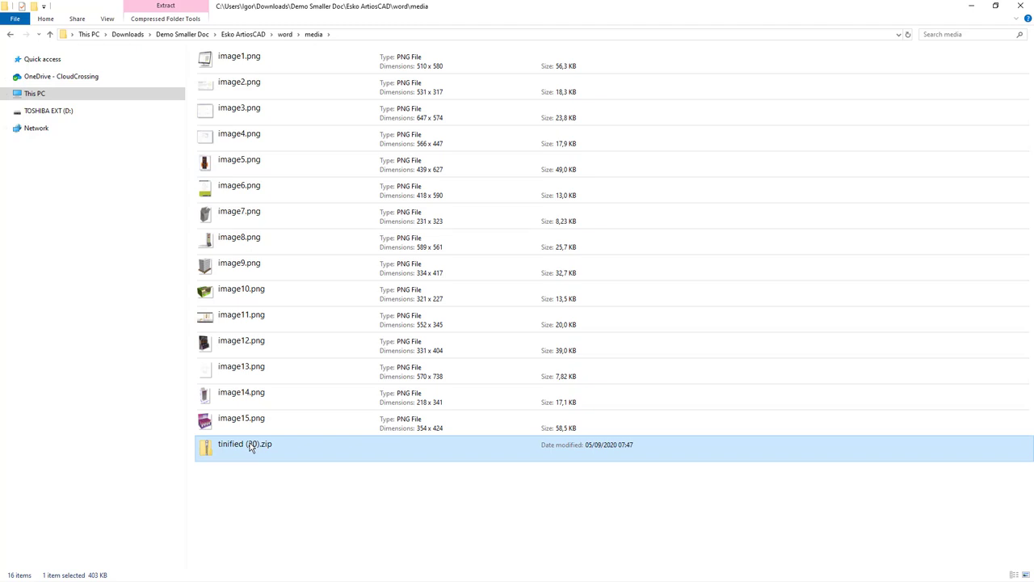
{"action": "key", "text": "shift+Delete"}
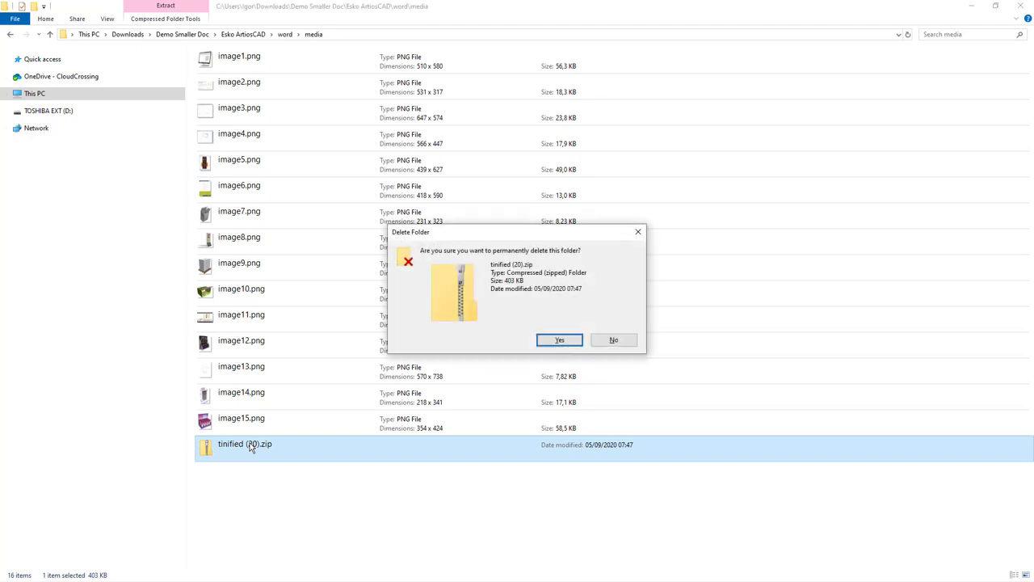
{"action": "left_click", "coordinate": [559, 340]}
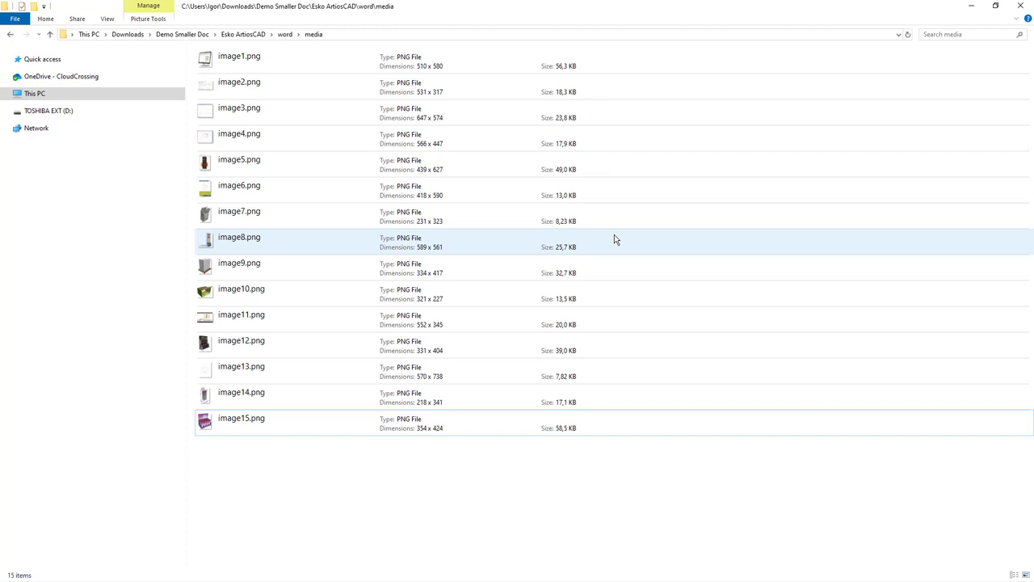
Step: Pack everything in the extracted Esko ArtiosCAD folder into Esko ArtiosCAD.zip with 7-Zip
{"action": "left_click", "coordinate": [246, 34]}
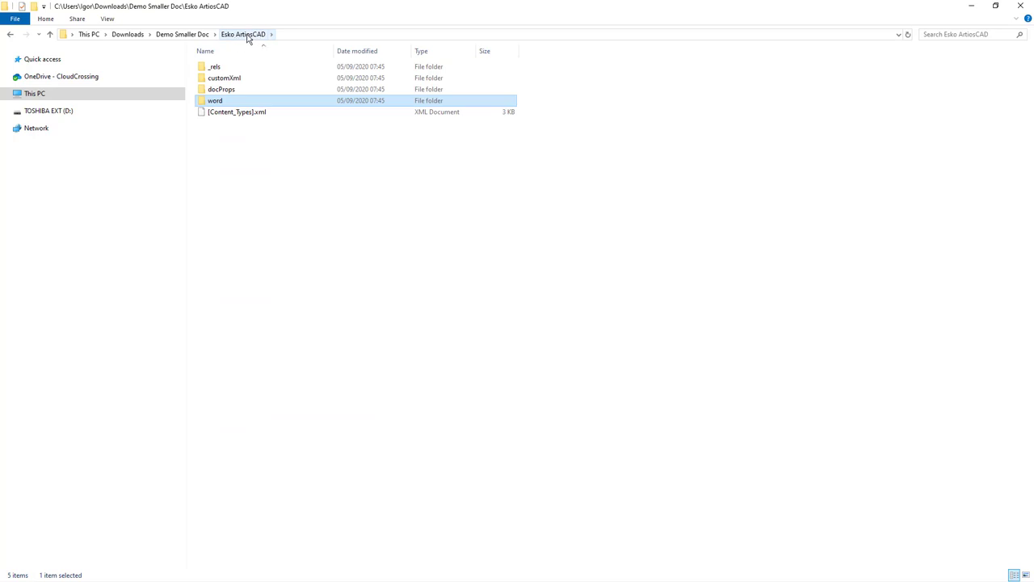
{"action": "left_click", "coordinate": [250, 150]}
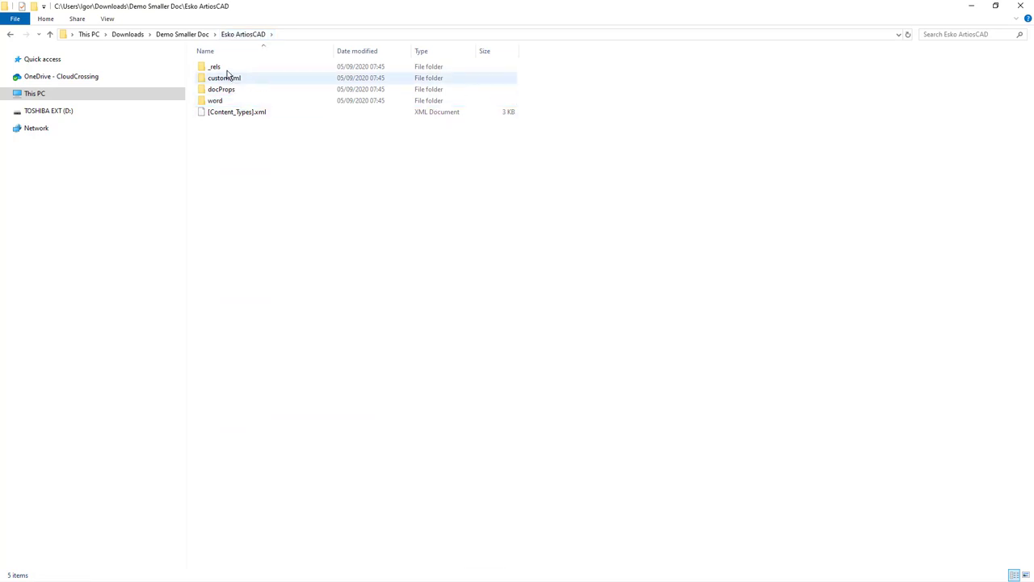
{"action": "left_click_drag", "start_coordinate": [224, 71], "coordinate": [230, 113]}
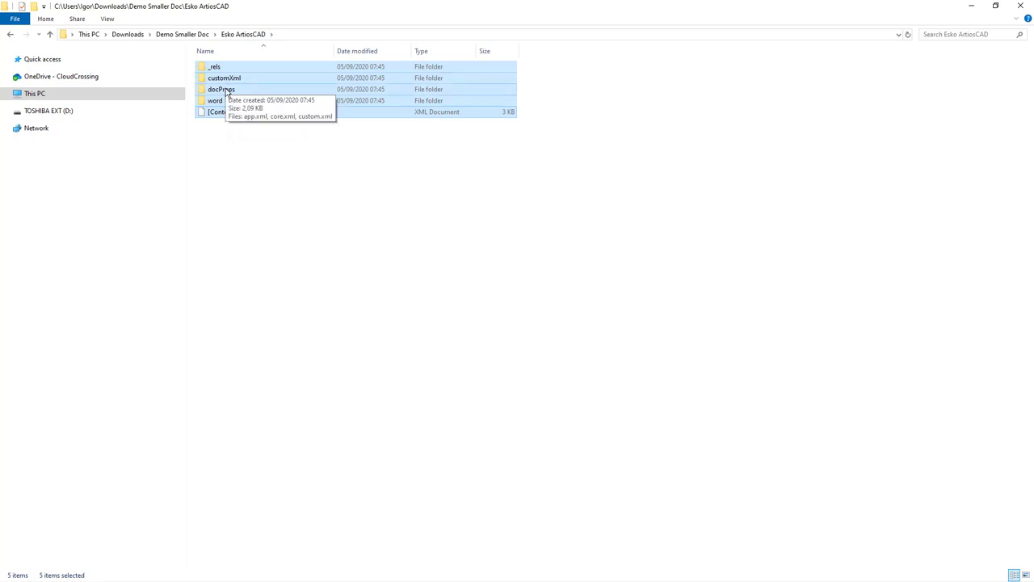
{"action": "right_click", "coordinate": [226, 93]}
{"action": "mouse_move", "coordinate": [284, 137]}
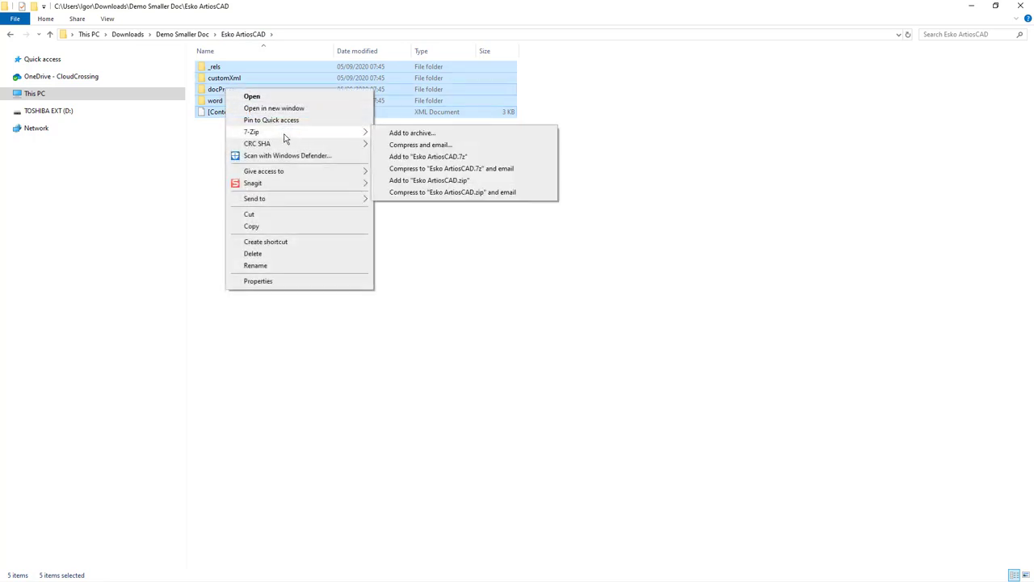
{"action": "left_click", "coordinate": [460, 182]}
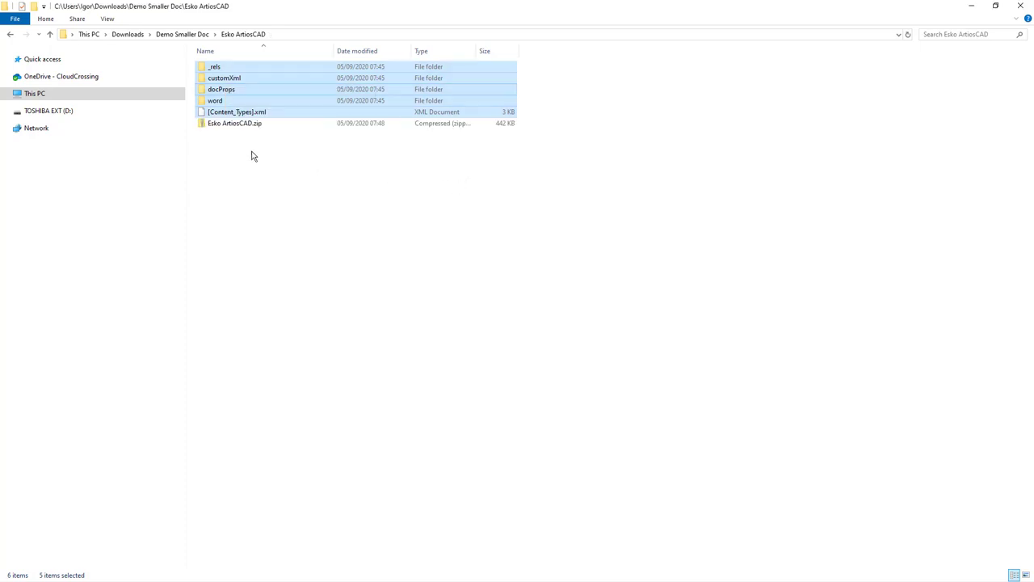
Step: Rename Esko ArtiosCAD.zip to Esko ArtiosCAD.docx, accepting the file extension change
{"action": "left_click", "coordinate": [238, 130]}
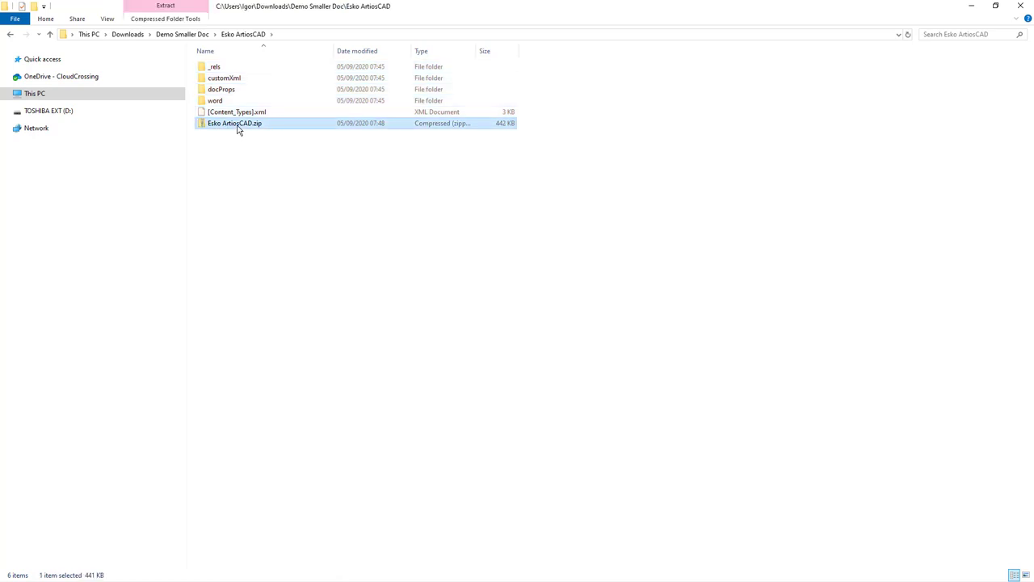
{"action": "key", "text": "F2"}
{"action": "left_click", "coordinate": [268, 123]}
{"action": "key", "text": "BackSpace"}
{"action": "key", "text": "BackSpace"}
{"action": "key", "text": "BackSpace"}
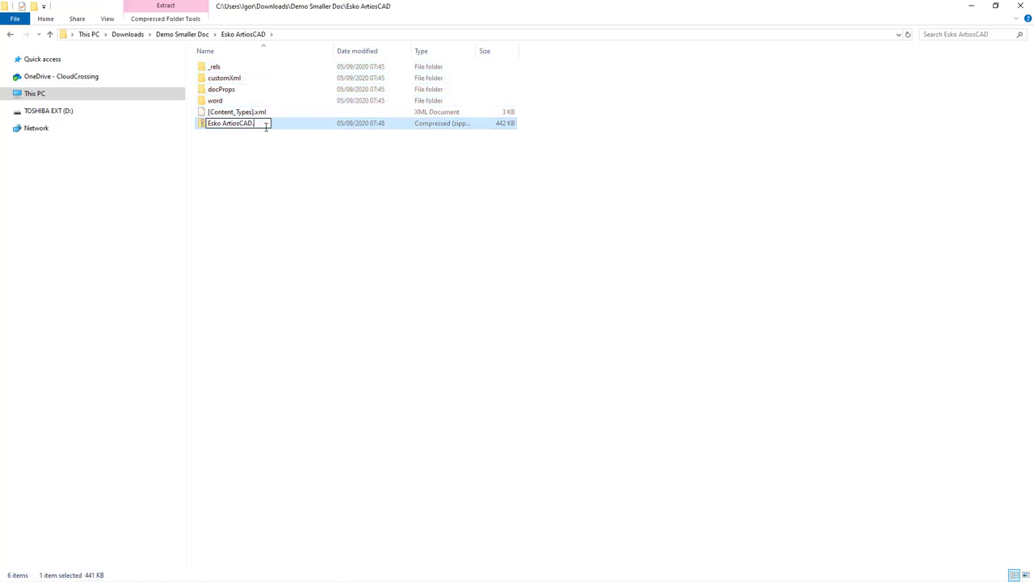
{"action": "type", "text": "docx"}
{"action": "key", "text": "Return"}
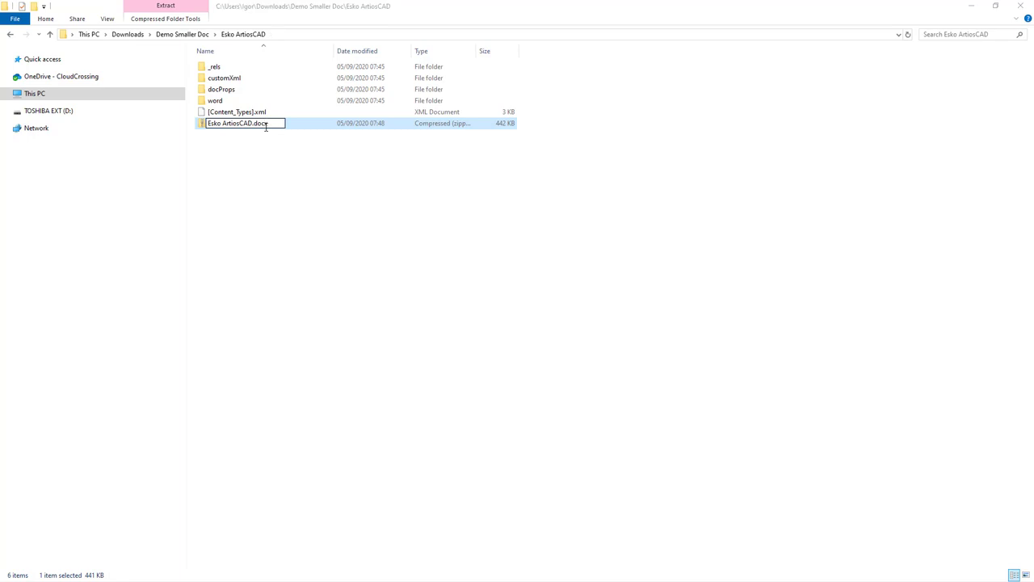
{"action": "key", "text": "Return"}
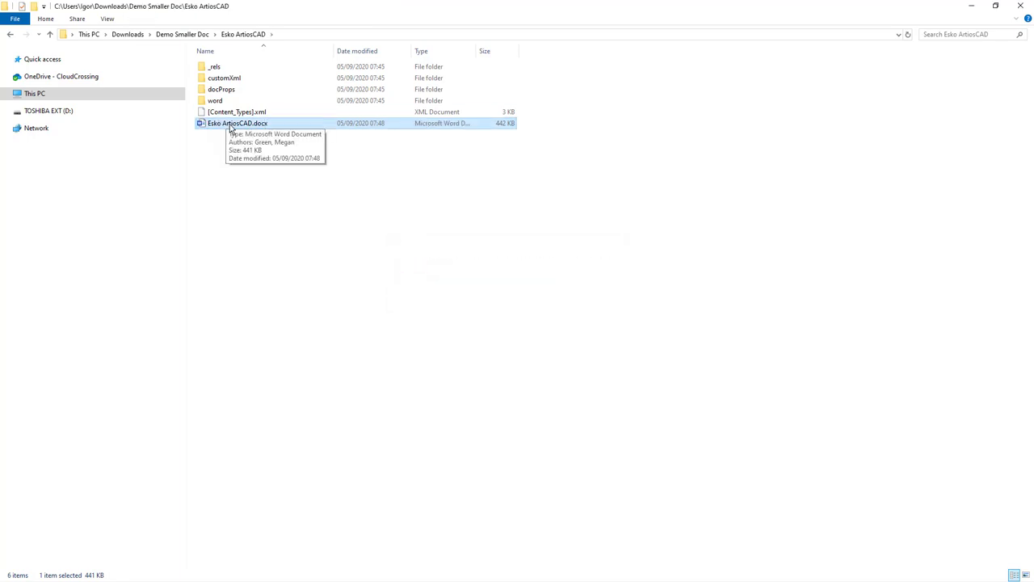
Step: Open the repacked Esko ArtiosCAD.docx in Word and check the images and layout across its pages
{"action": "double_click", "coordinate": [232, 125]}
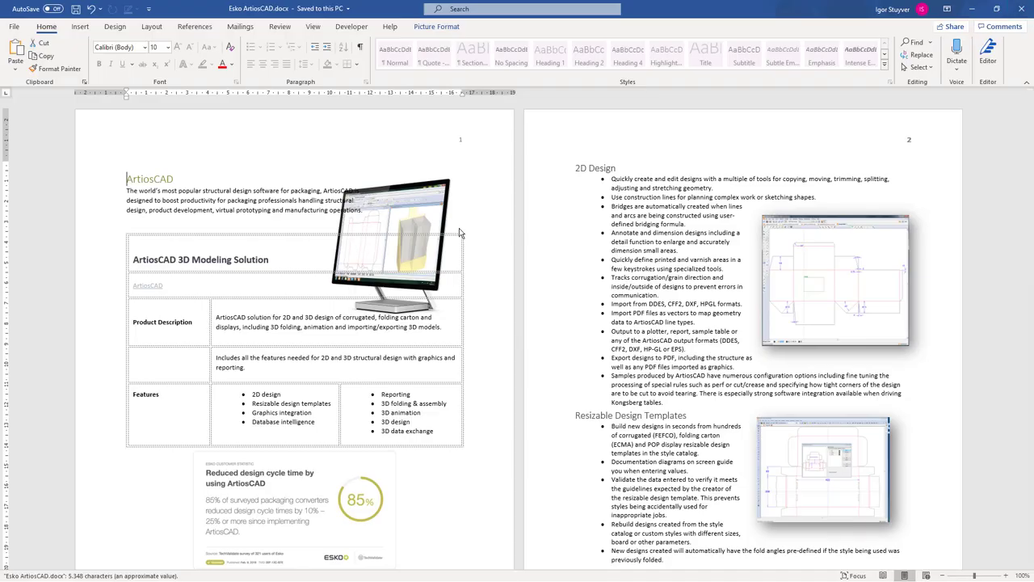
{"action": "scroll", "coordinate": [444, 233], "scroll_direction": "down", "scroll_amount": 3}
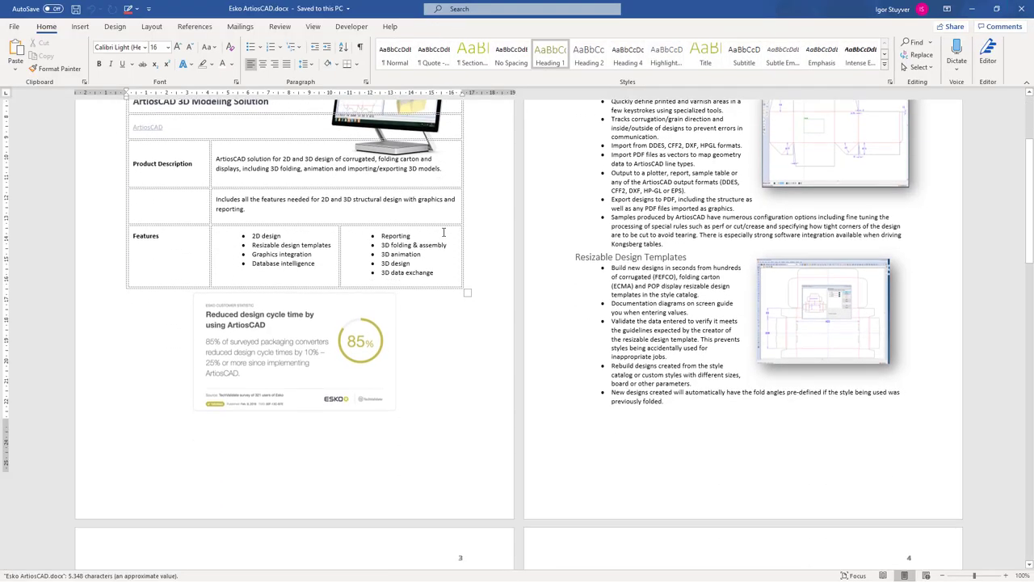
{"action": "scroll", "coordinate": [443, 233], "scroll_direction": "down", "scroll_amount": 12}
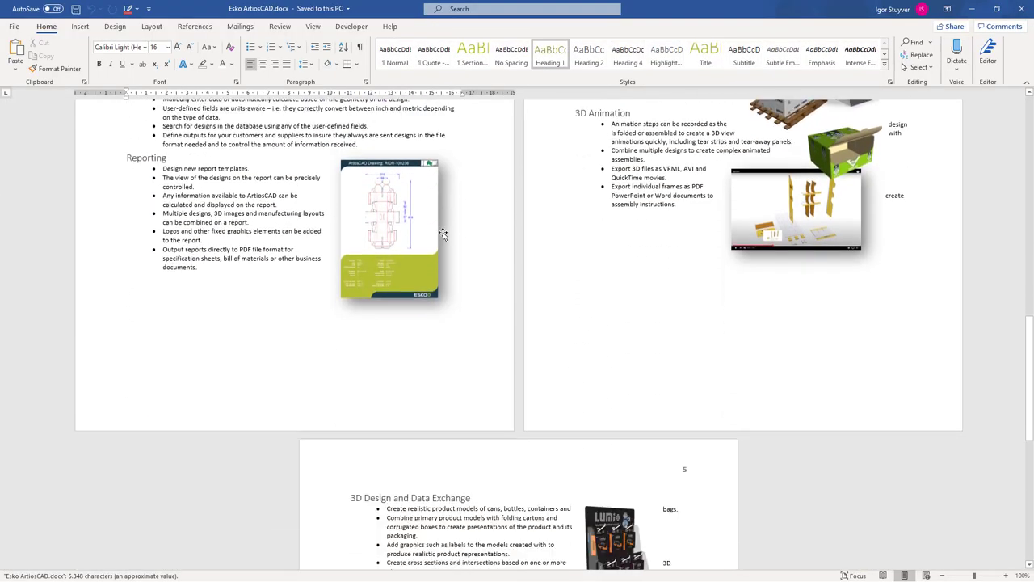
{"action": "scroll", "coordinate": [442, 233], "scroll_direction": "down", "scroll_amount": 4}
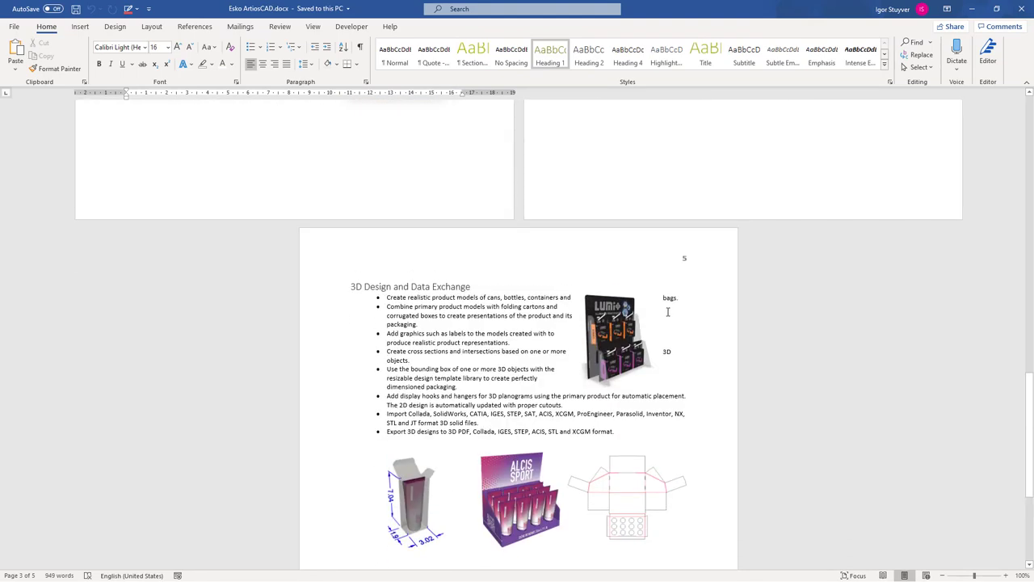
{"action": "scroll", "coordinate": [668, 312], "scroll_direction": "up", "scroll_amount": 8}
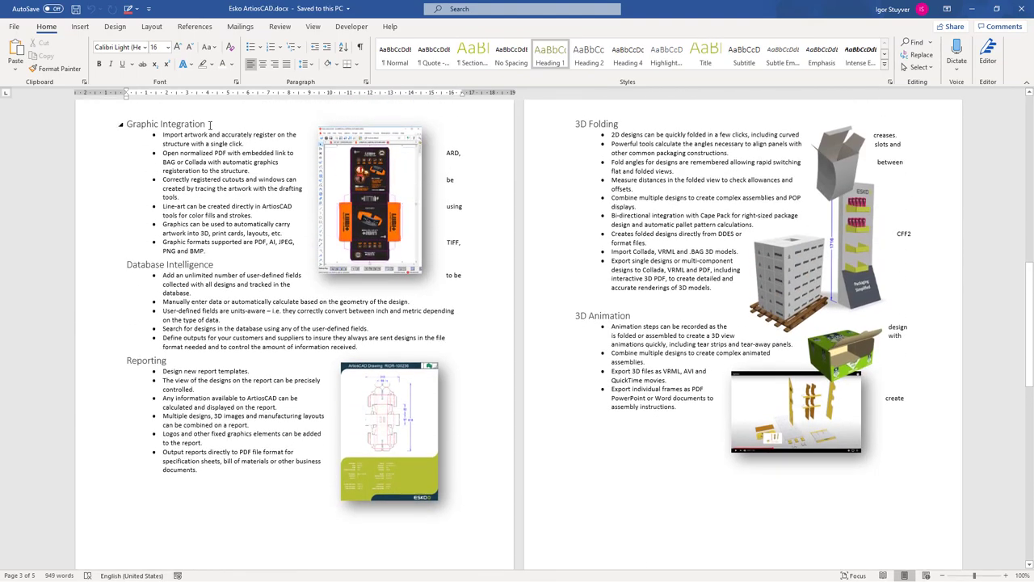
Step: Place the cursor at the end of the Graphic Integration heading, then save the document and close Word
{"action": "left_click", "coordinate": [209, 124]}
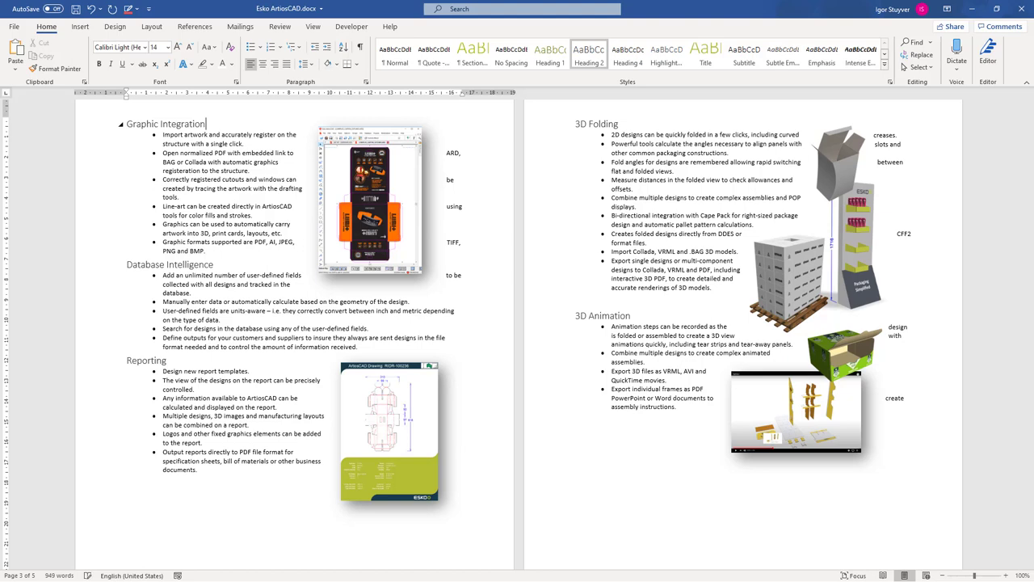
{"action": "key", "text": "ctrl+s"}
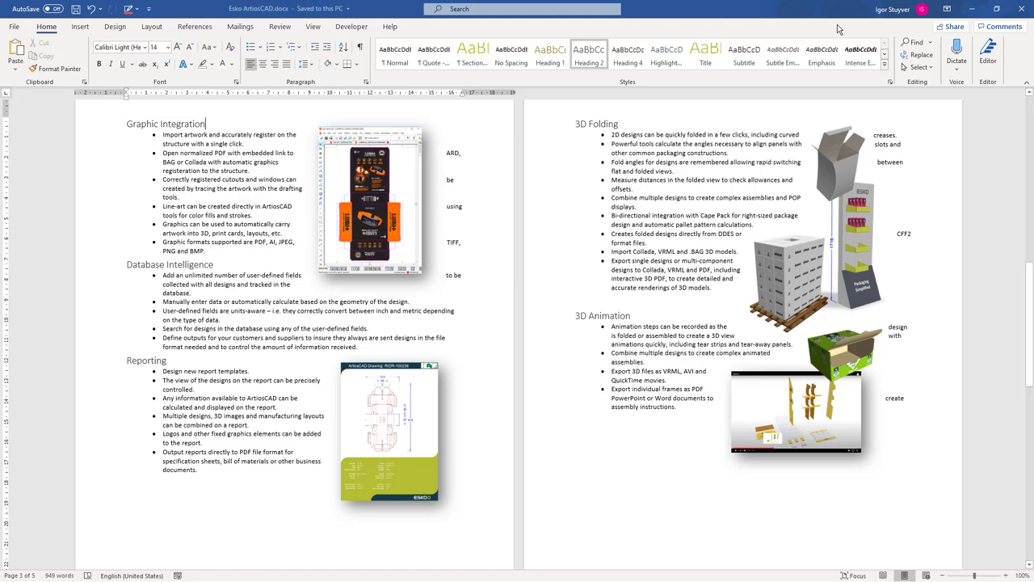
{"action": "left_click", "coordinate": [1022, 9]}
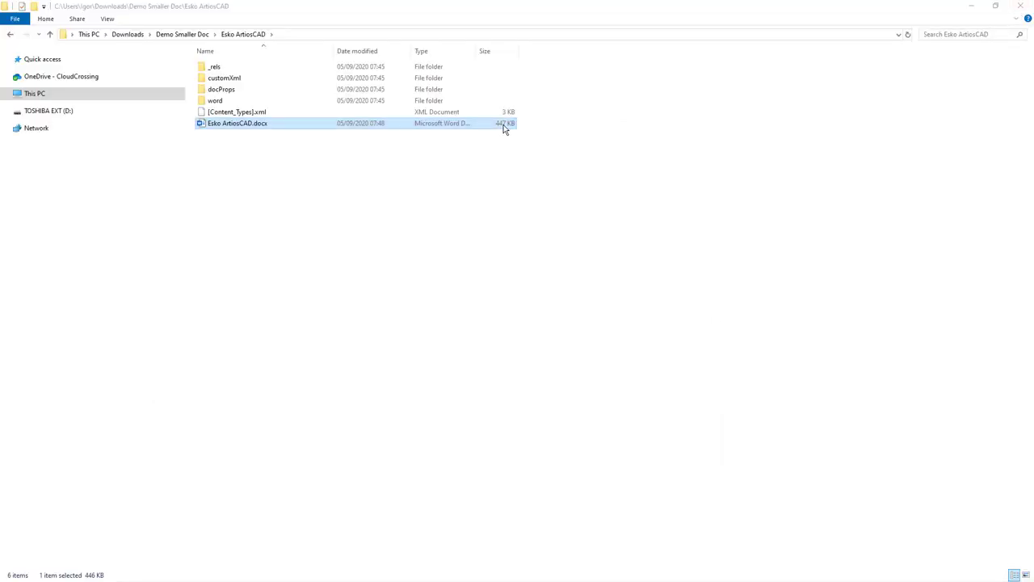